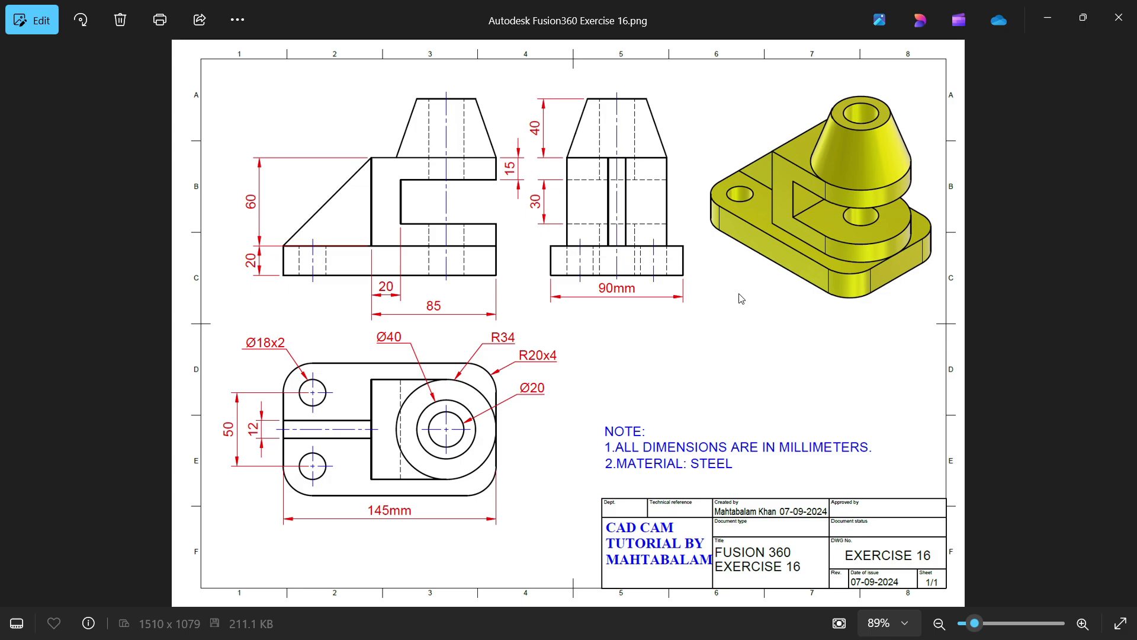
Switch from the reference drawing to Autodesk Fusion and start a sketch on the XY plane with the origin geometry shown.
left_click(1047, 17)
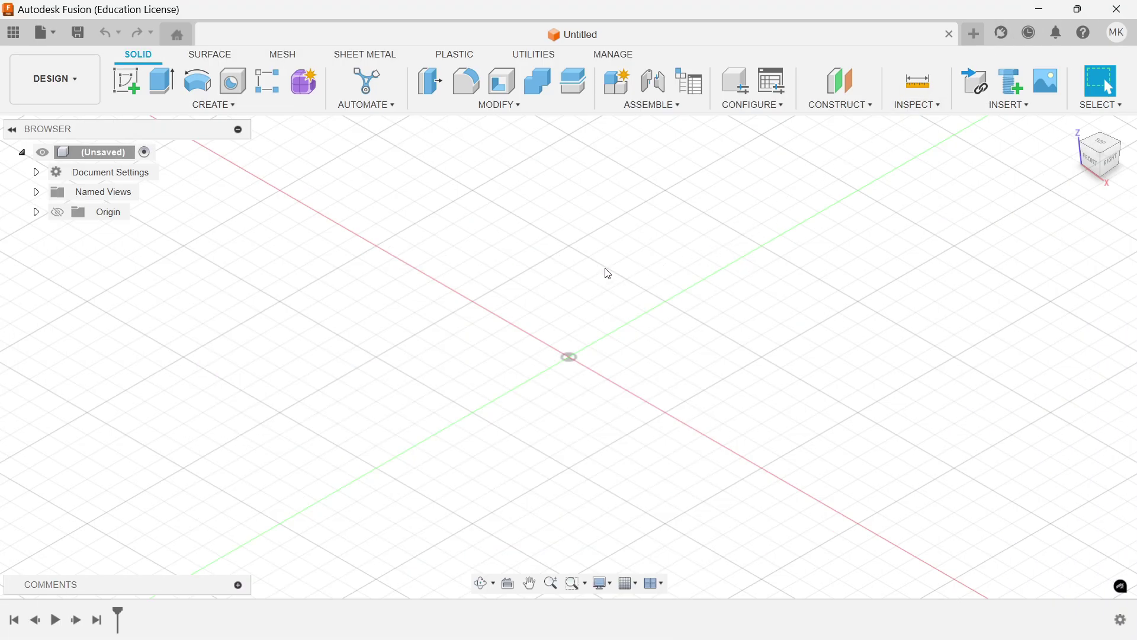
left_click(57, 212)
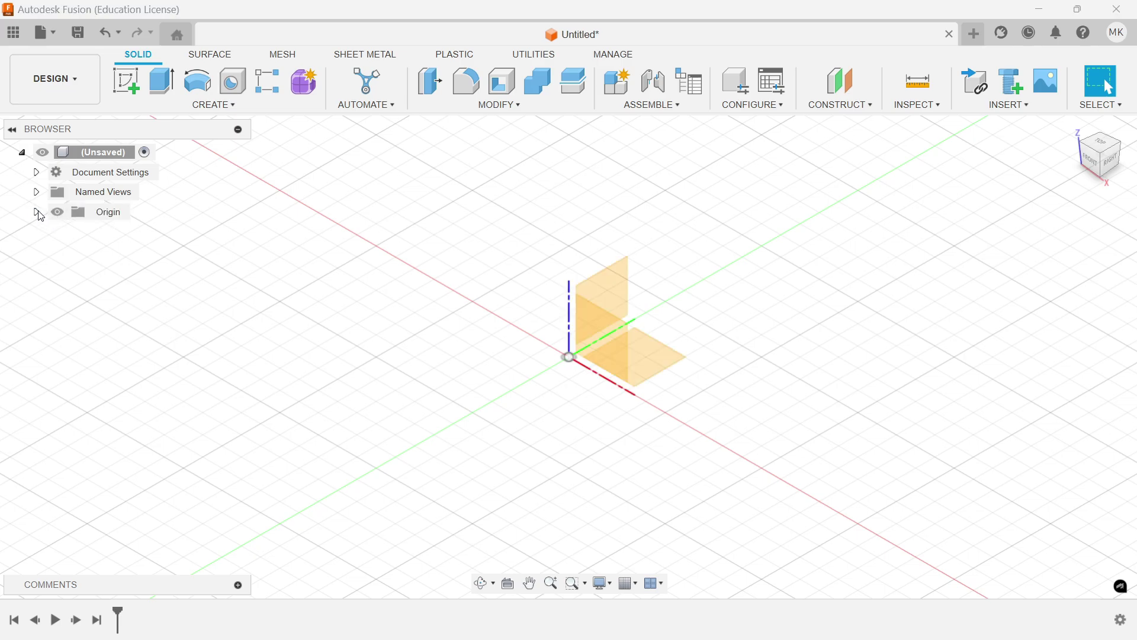
left_click(37, 212)
mouse_move(1077, 128)
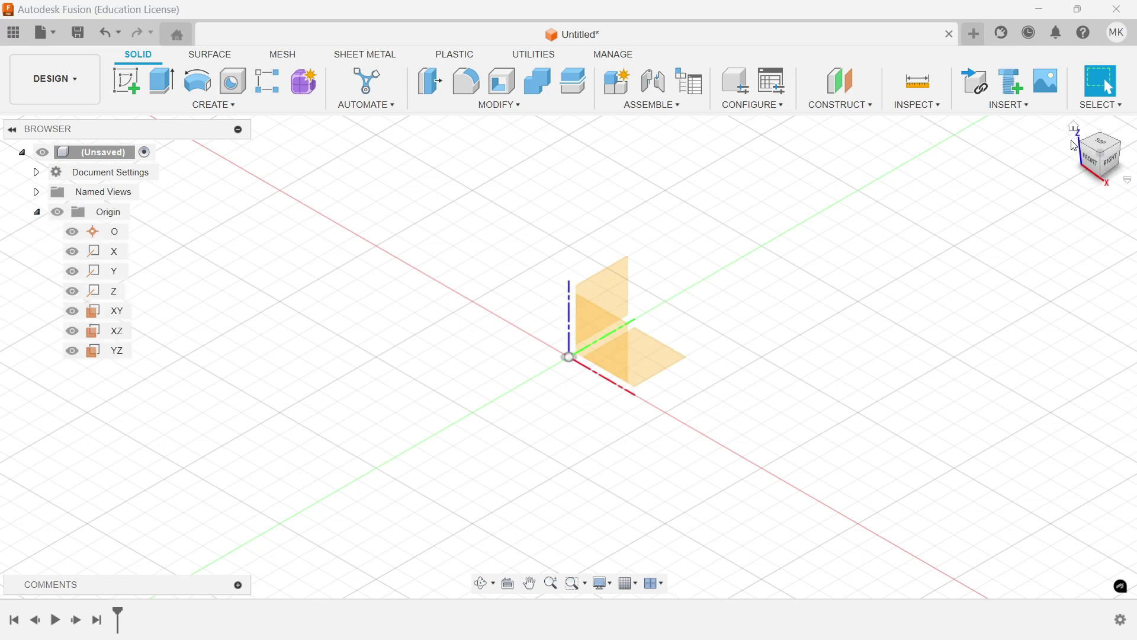
left_click(126, 312)
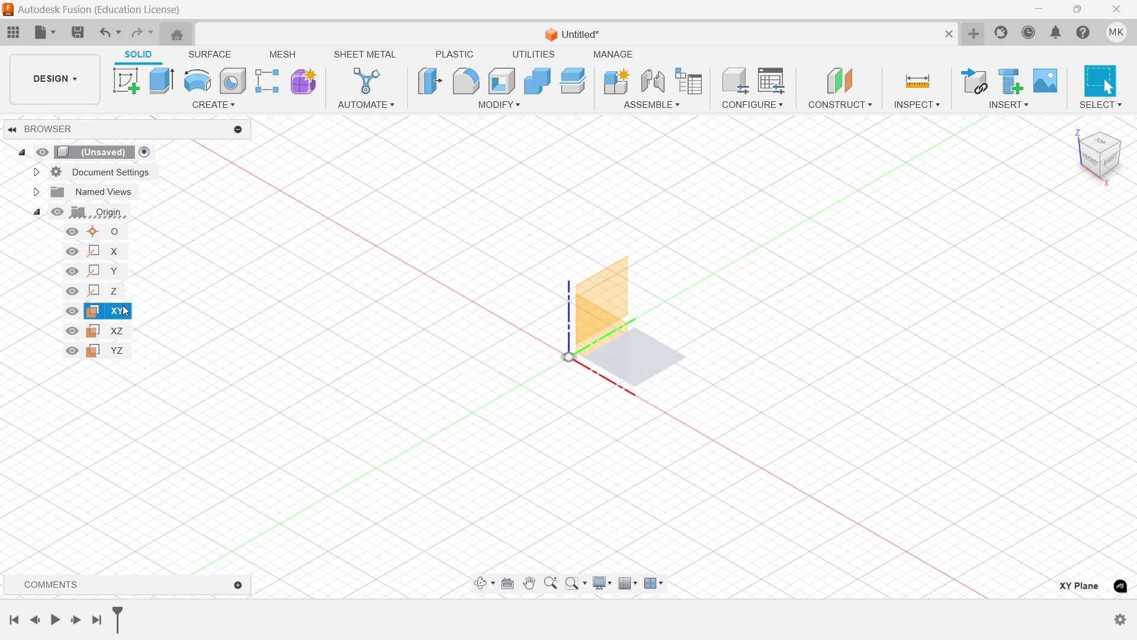
left_click(127, 90)
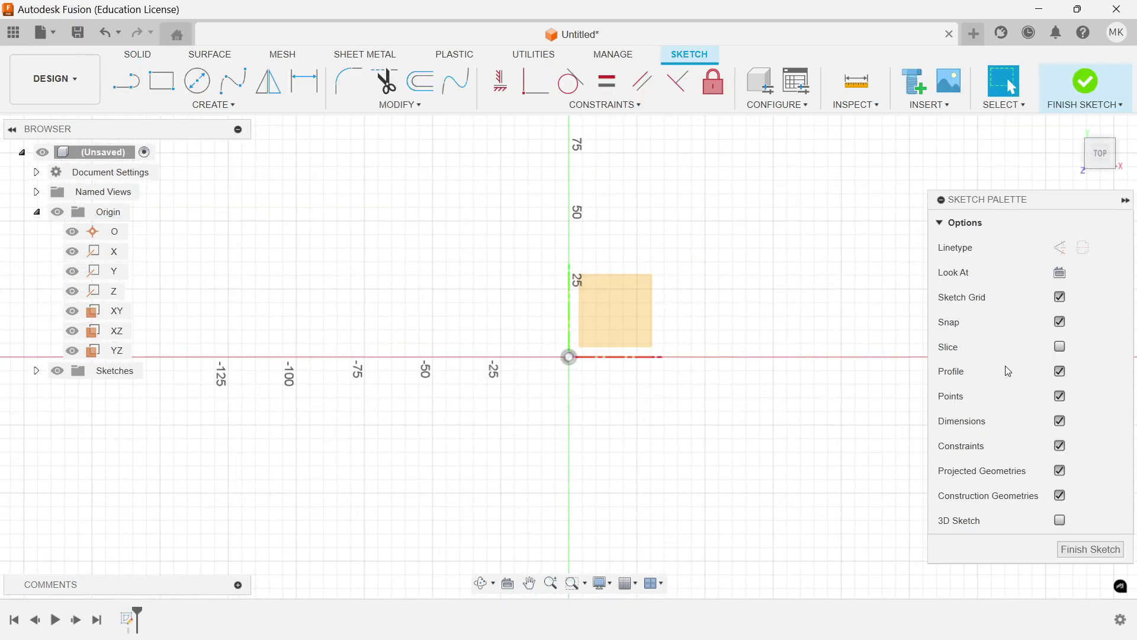
Sketch a center rectangle 145 mm wide and 90 mm high on the origin and finish the sketch.
left_click(219, 106)
mouse_move(195, 150)
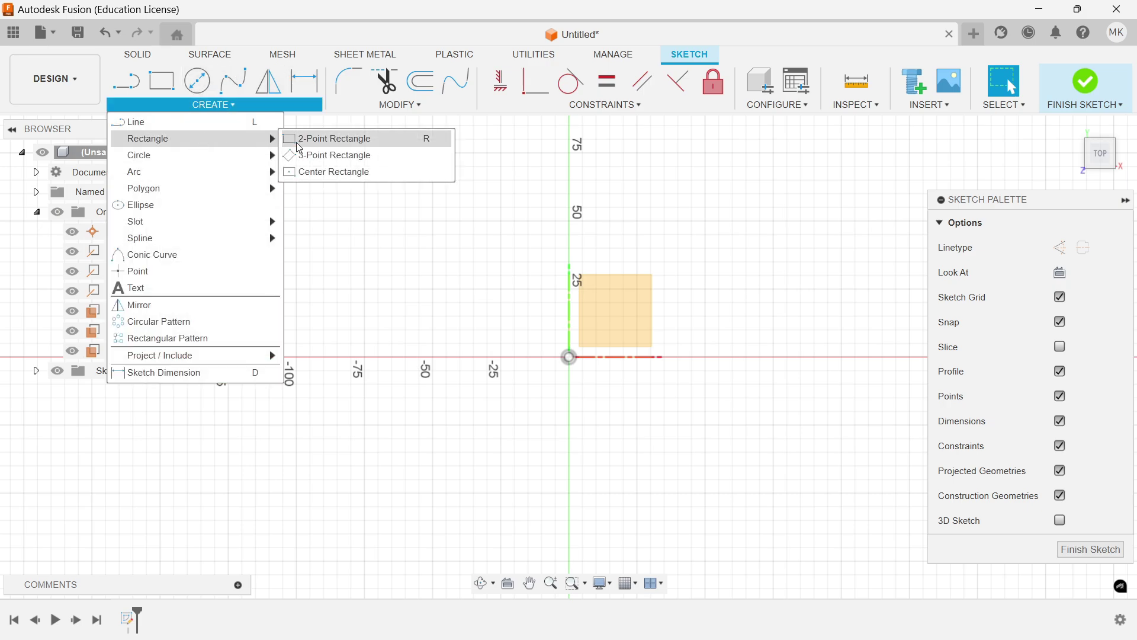
left_click(316, 171)
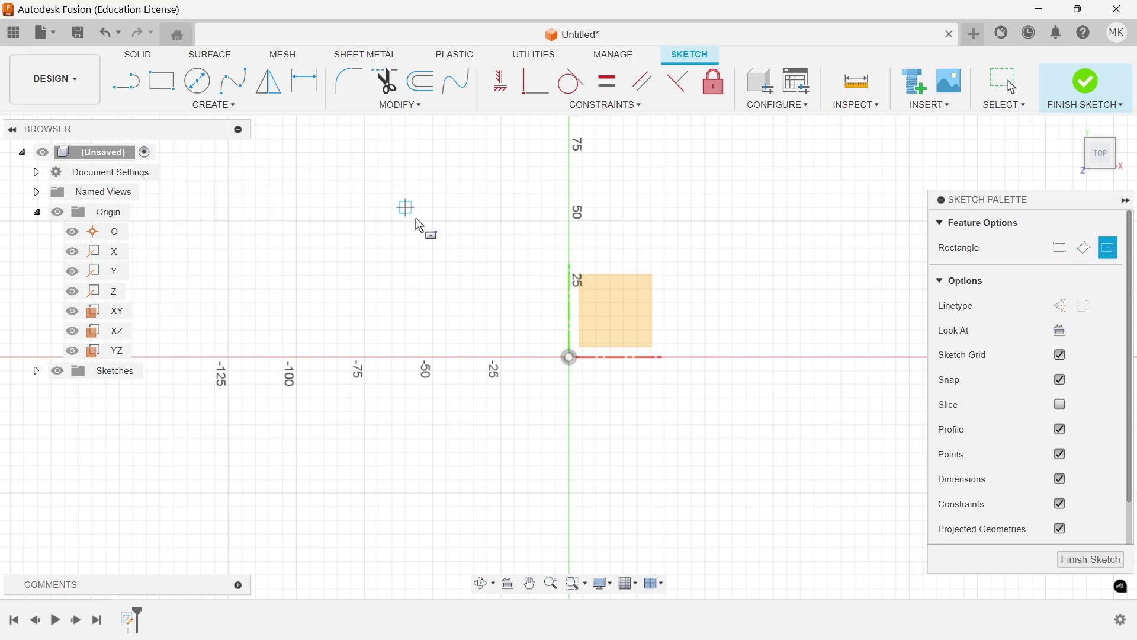
left_click(569, 357)
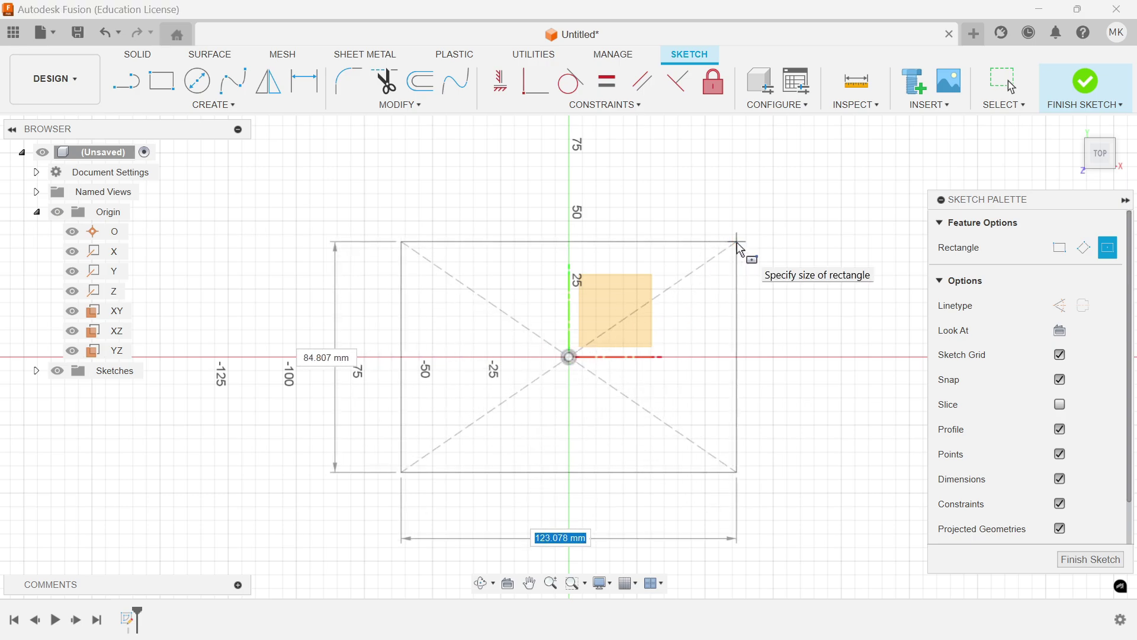
type("145")
key("Tab")
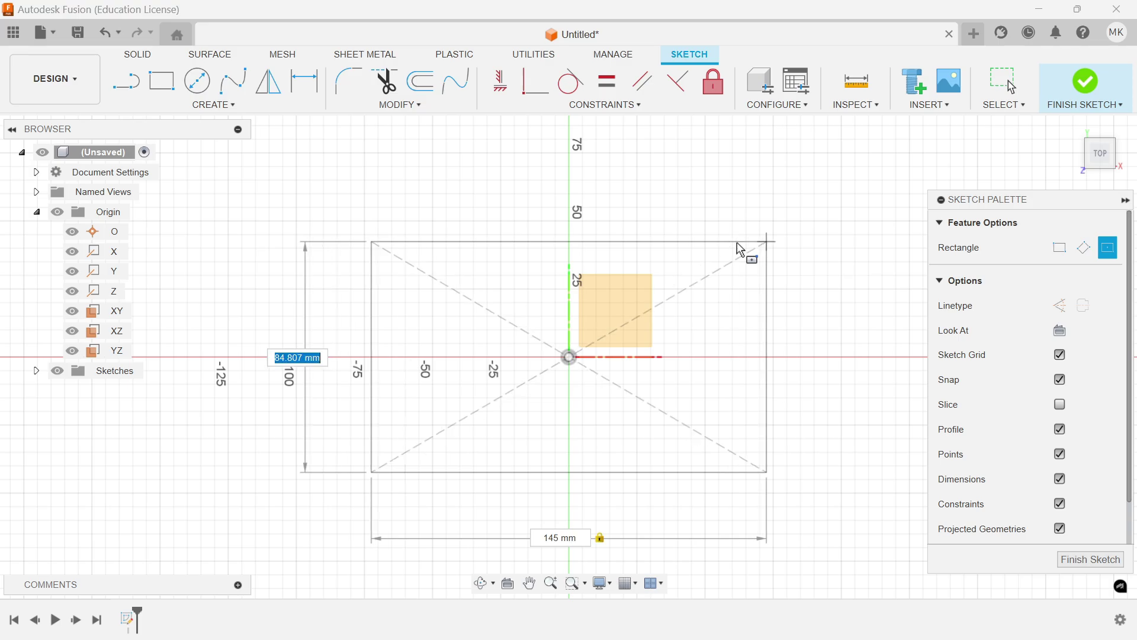
type("90")
key("Tab")
key("Return")
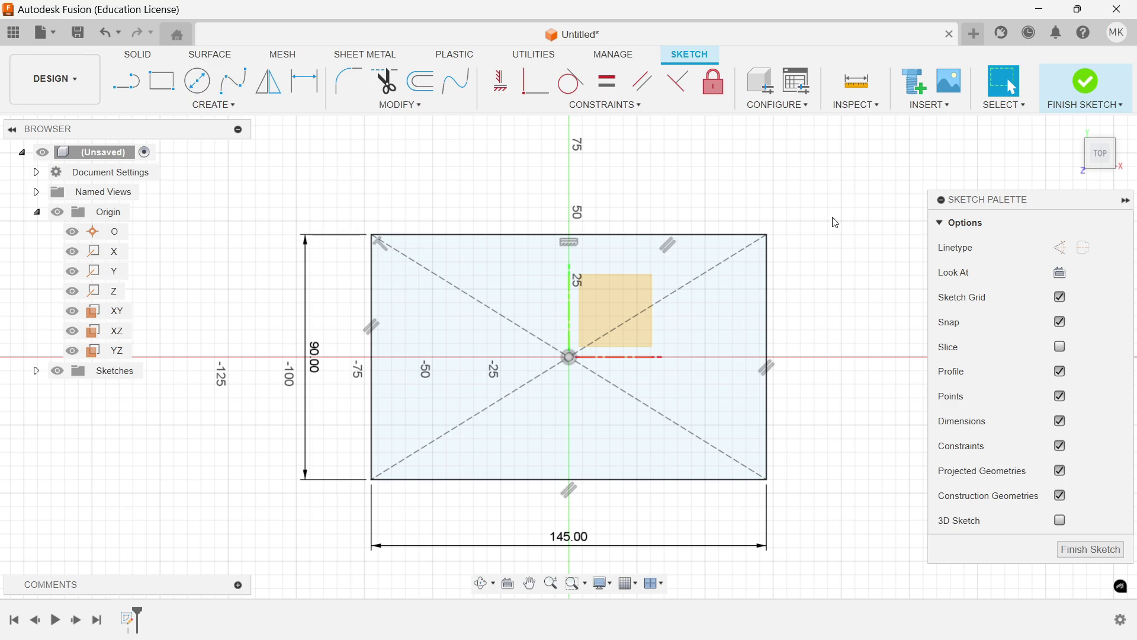
left_click(1086, 98)
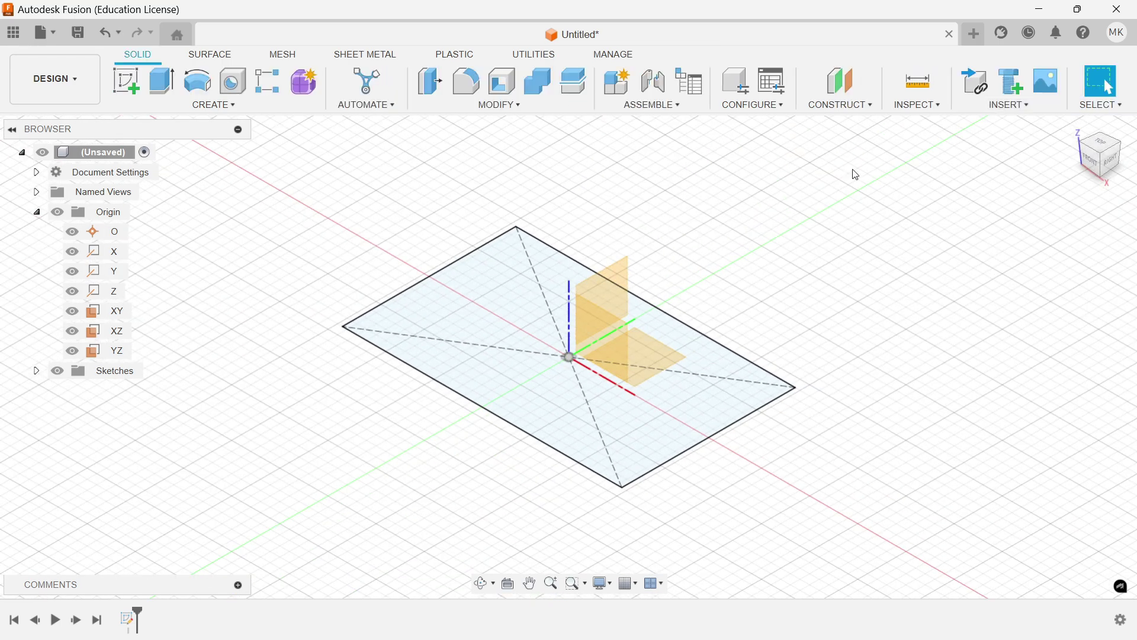
Extrude the rectangle profile 20 mm to one side as a new body and hide the origin geometry.
left_click(166, 85)
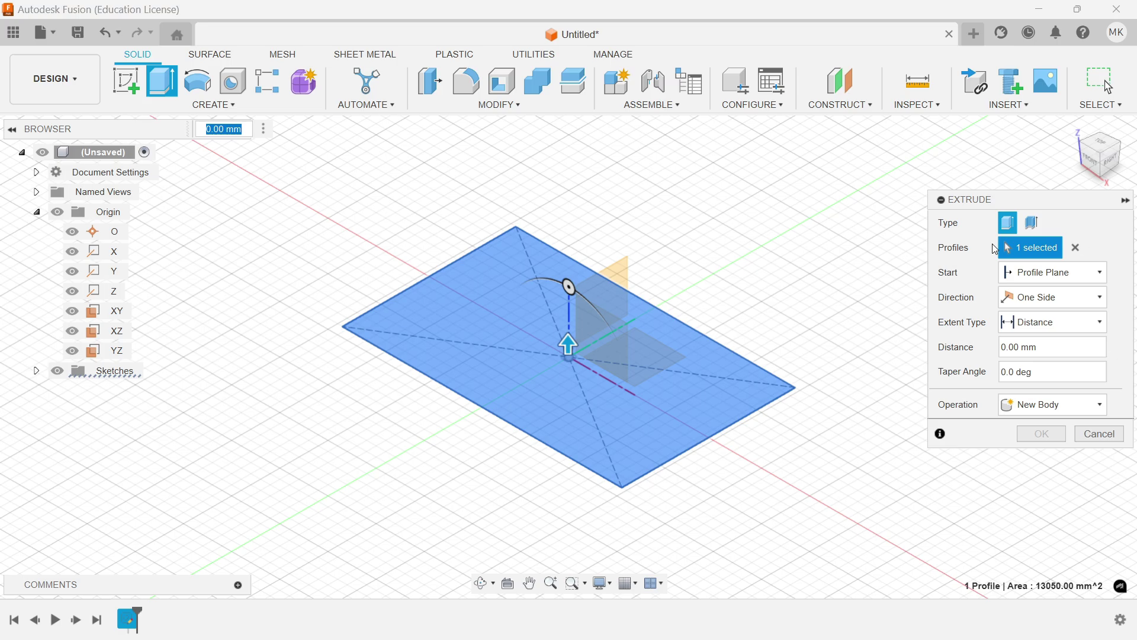
left_click(640, 355)
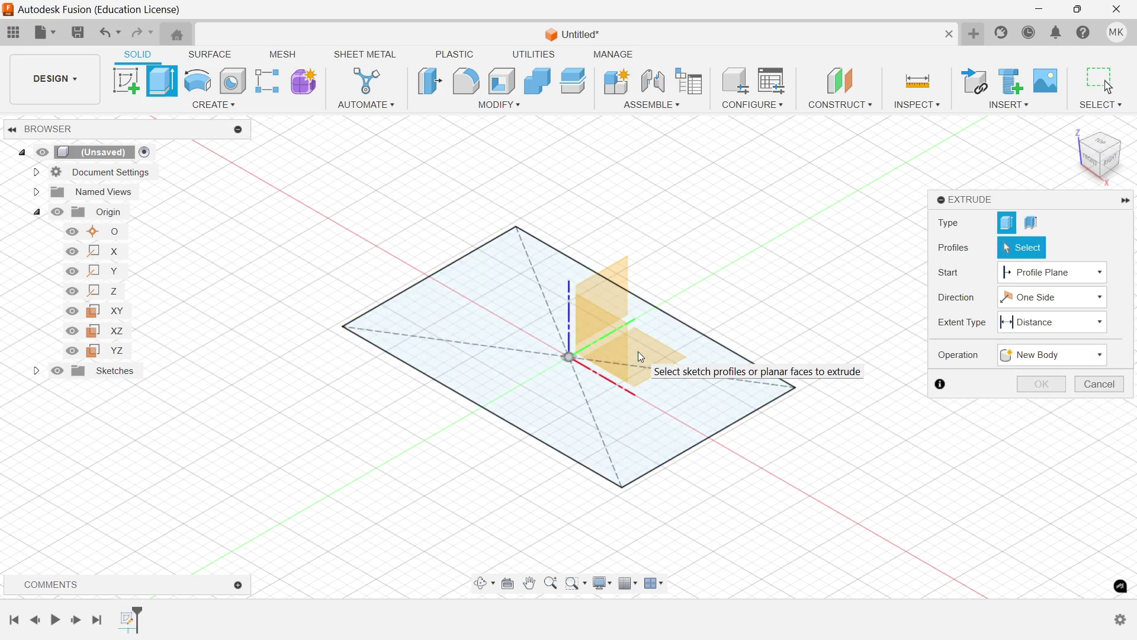
left_click(668, 350)
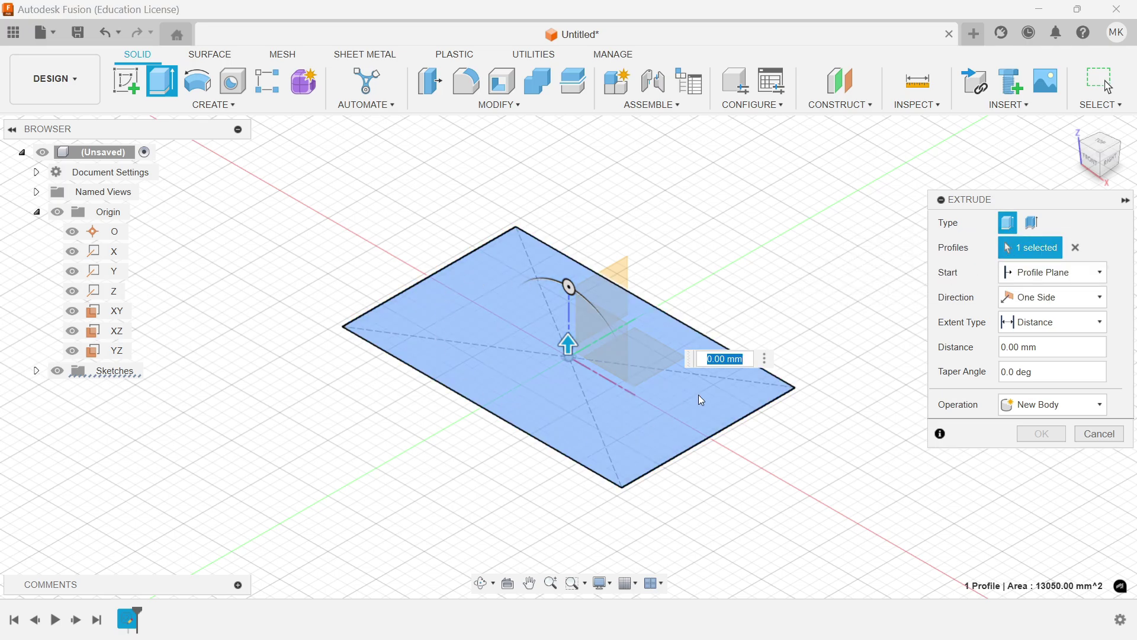
left_click(1052, 298)
left_click(1051, 303)
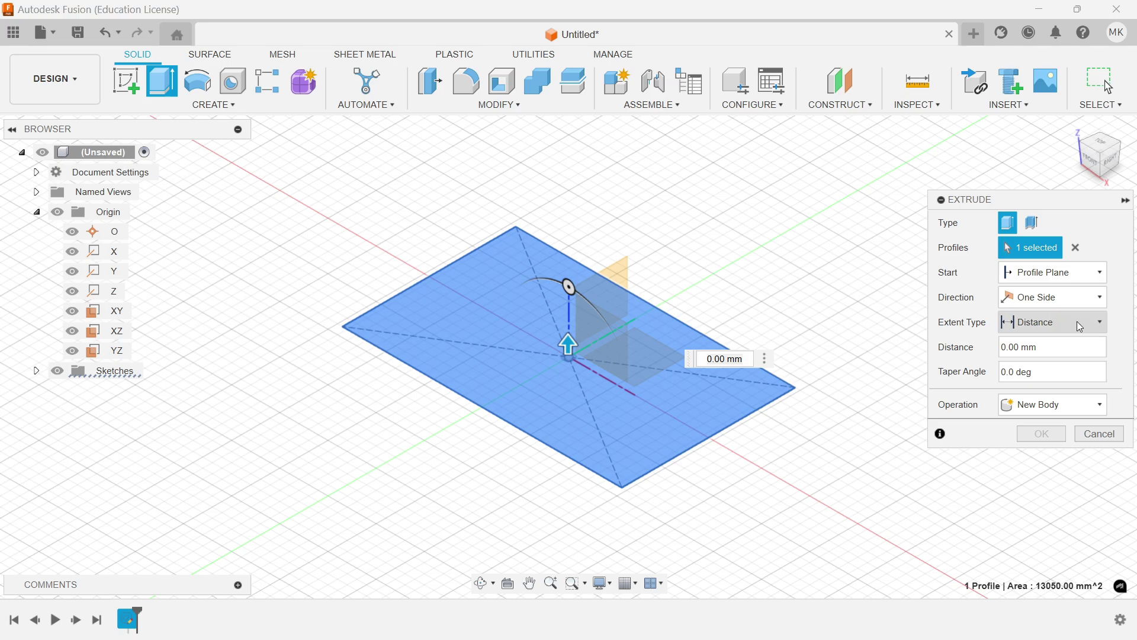
left_click(1030, 347)
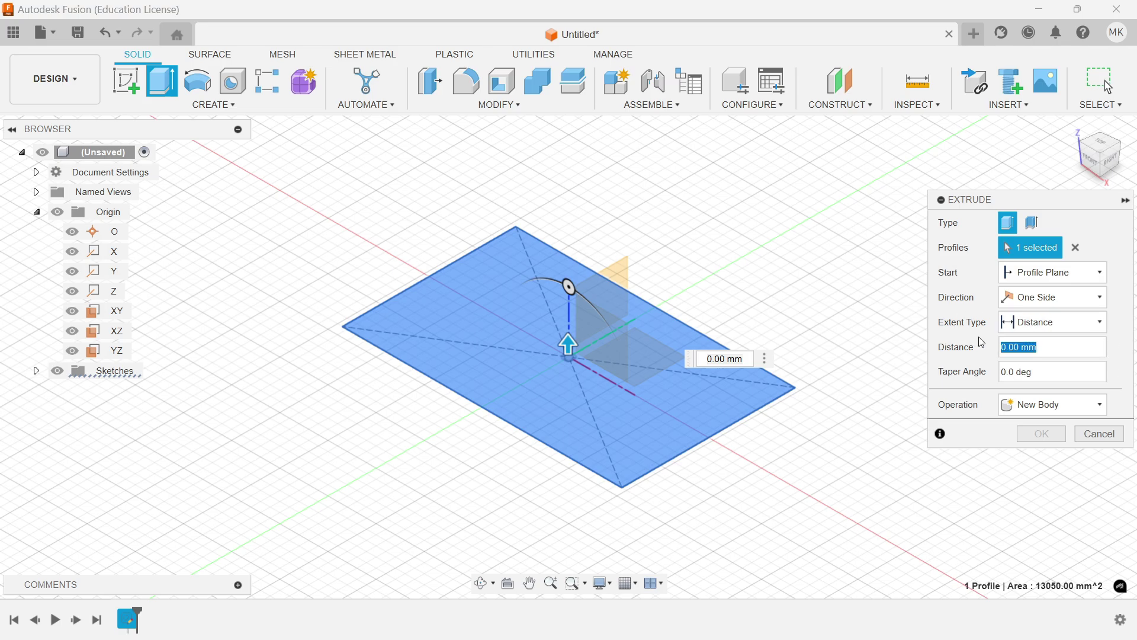
type("20")
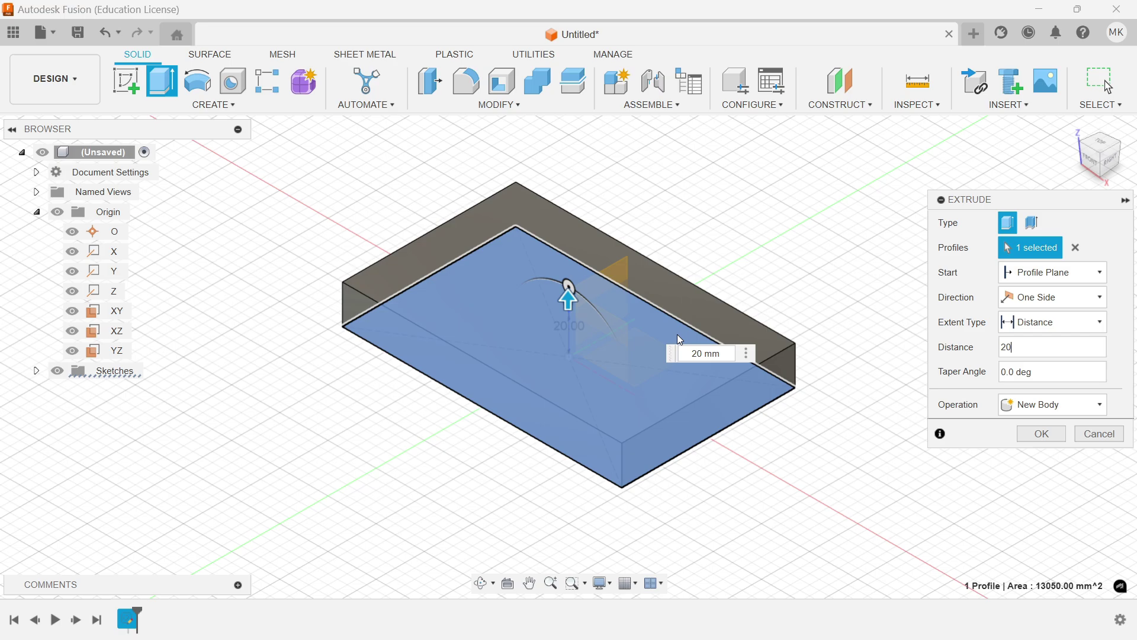
left_click(1103, 406)
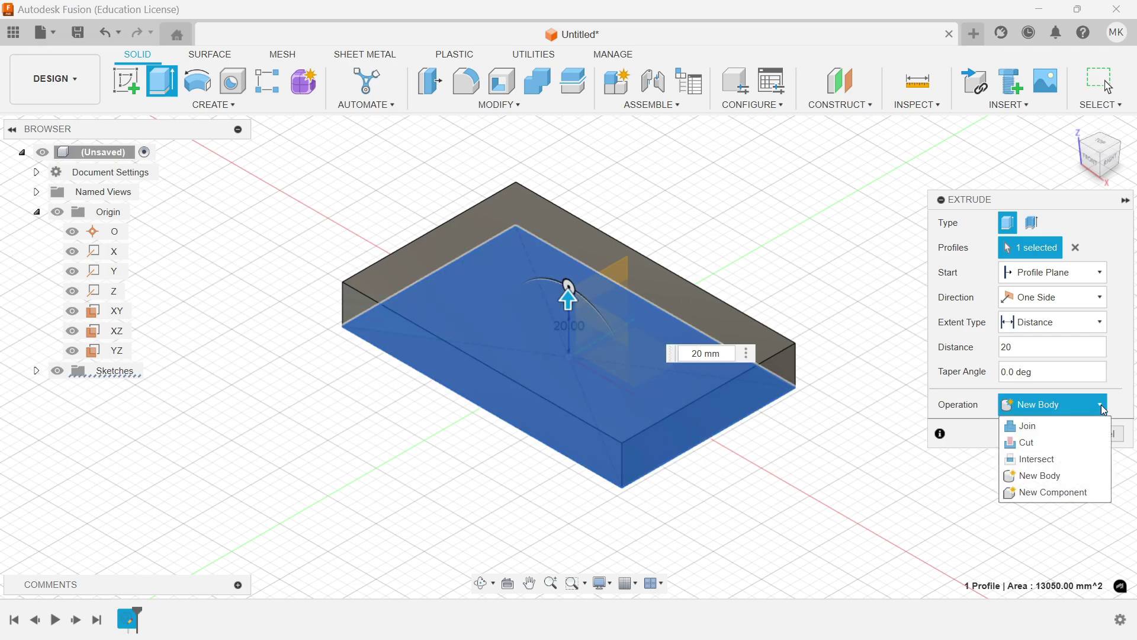
left_click(1101, 408)
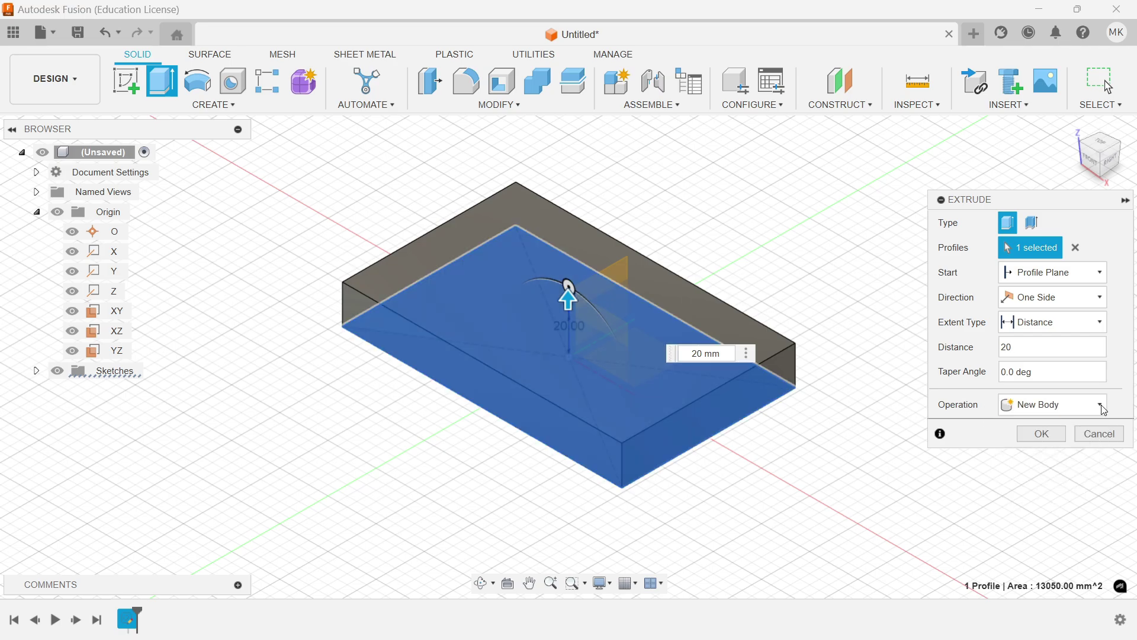
left_click(1040, 434)
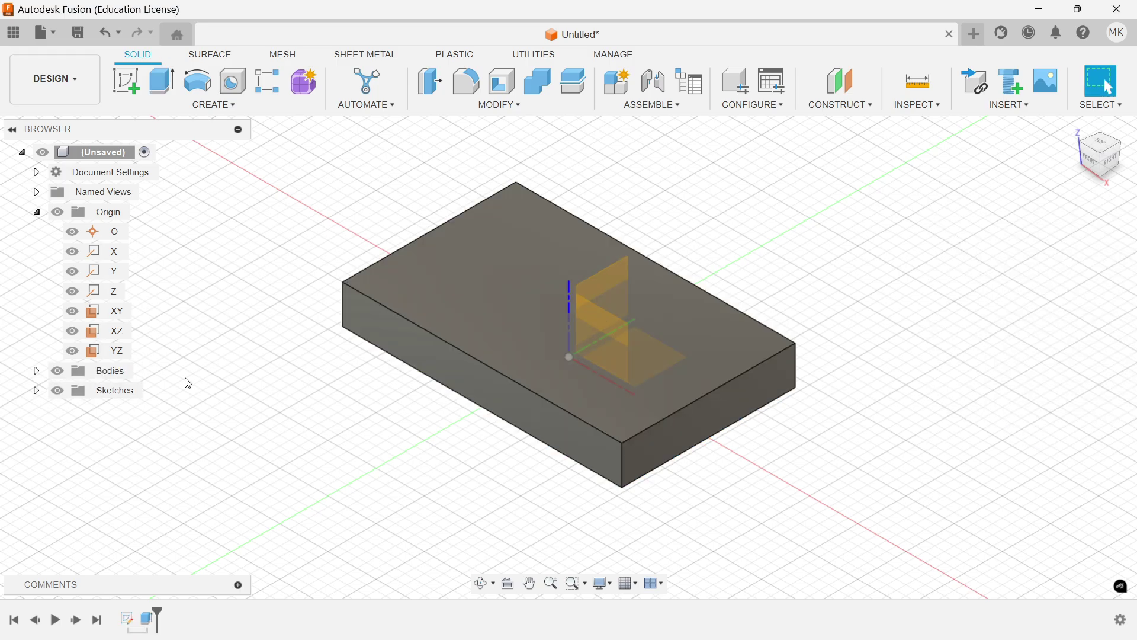
left_click(56, 213)
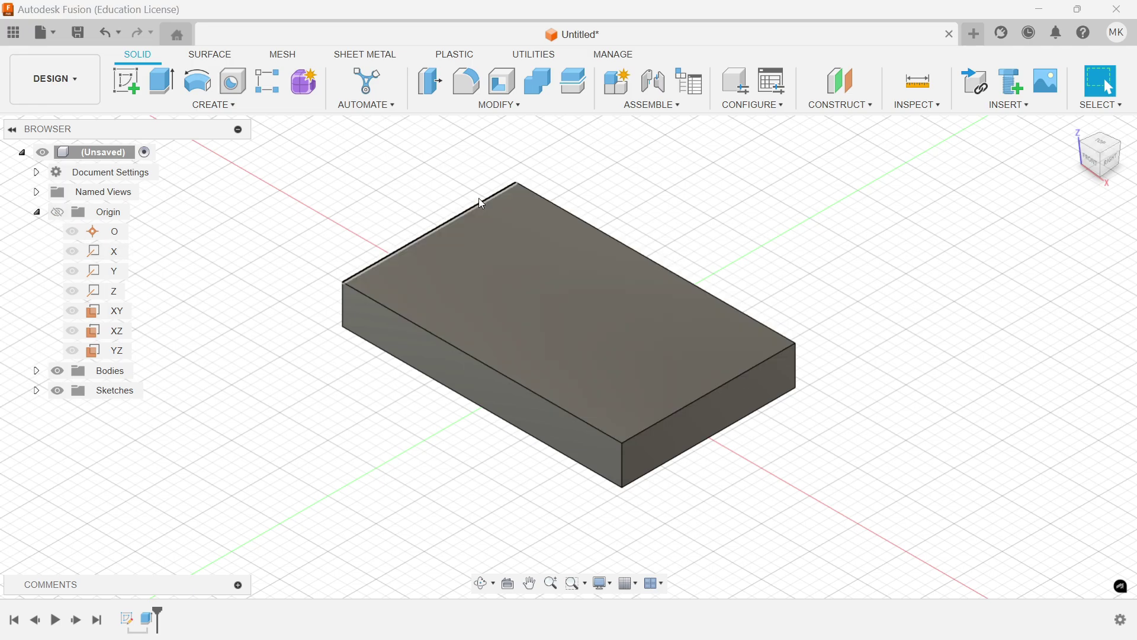
Start a Fillet with a 20 mm radius on three of the base plate's vertical corner edges.
left_click(467, 83)
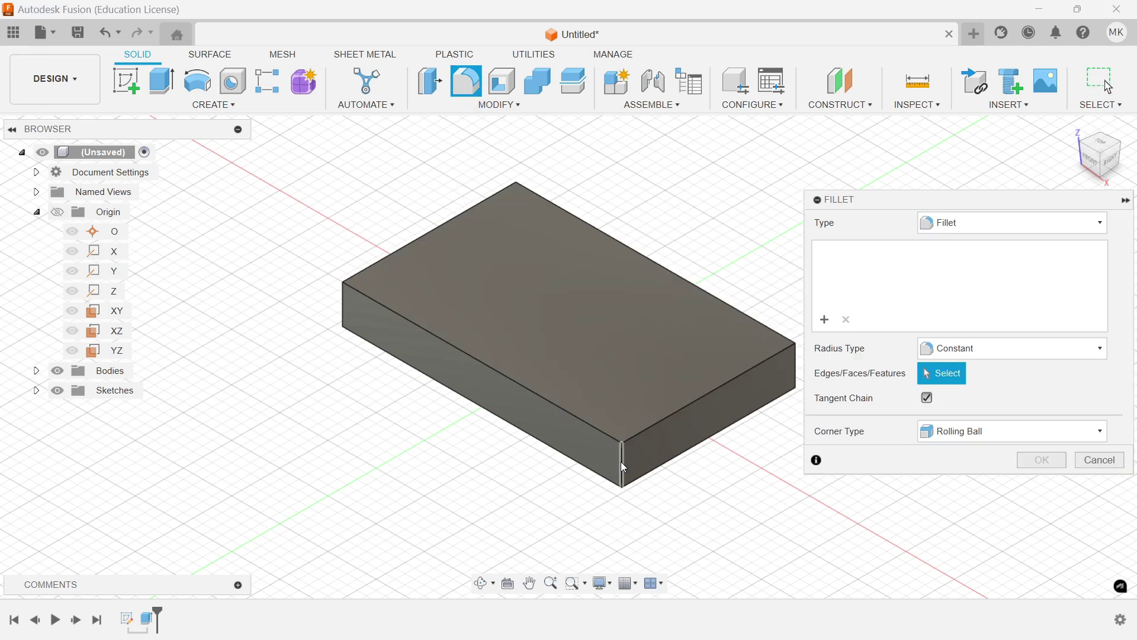
left_click(621, 461)
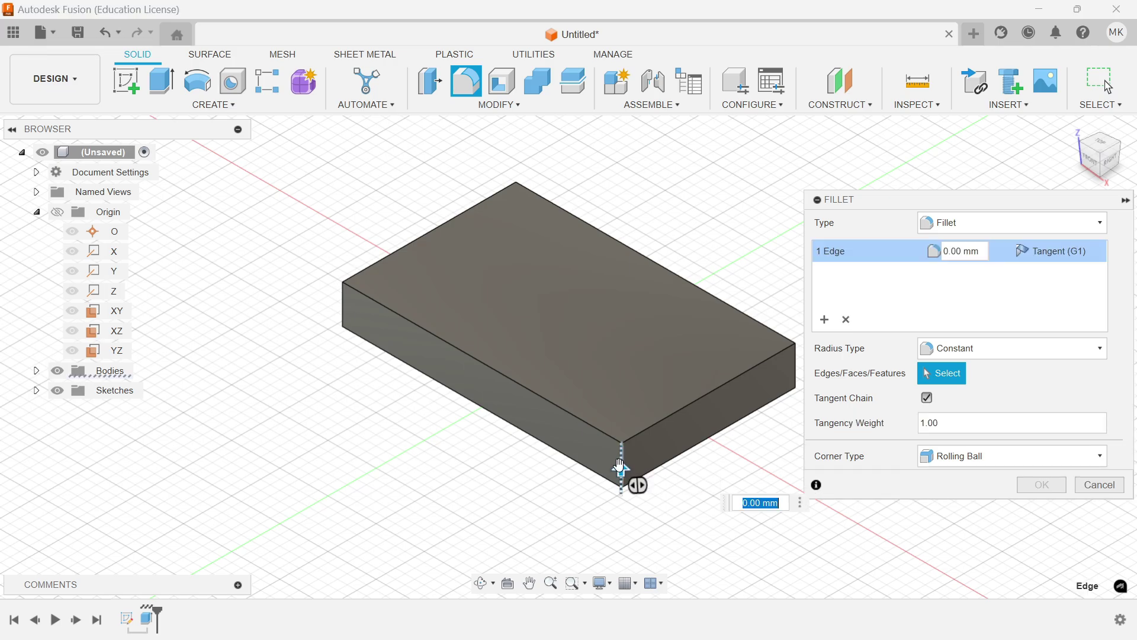
left_click(343, 298)
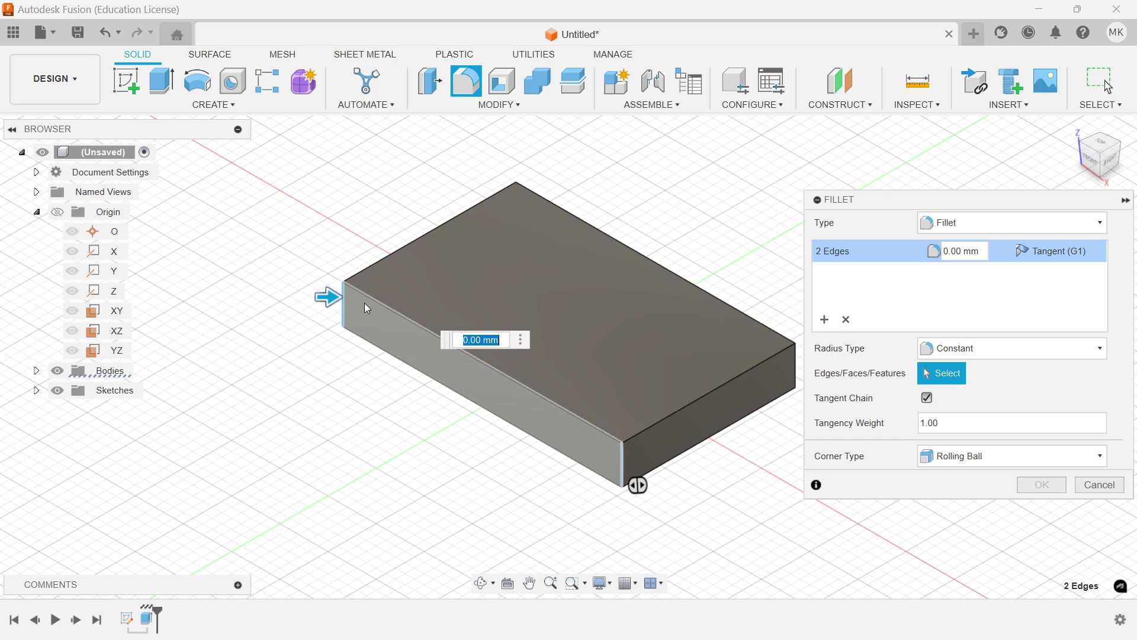
scroll(595, 272, "down", 2)
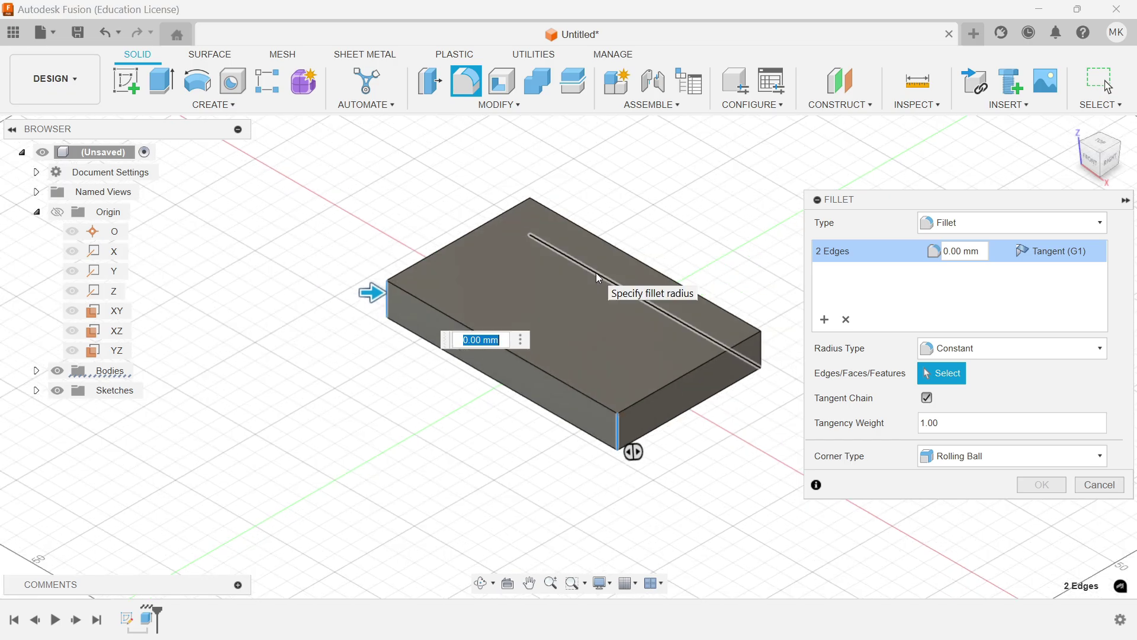
left_click(764, 352)
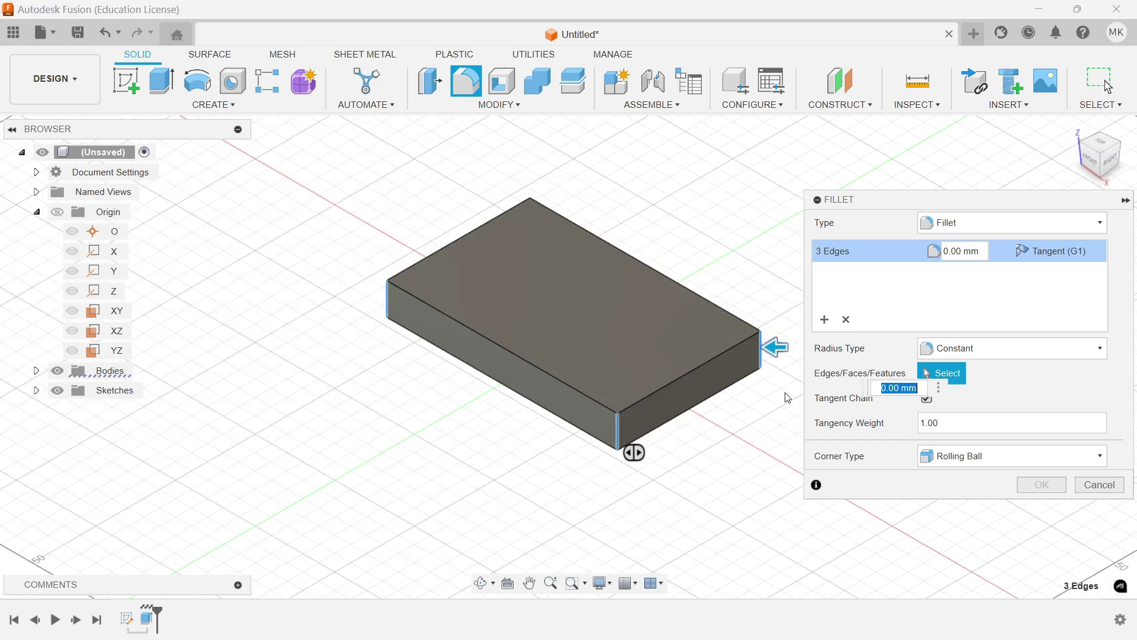
type("20")
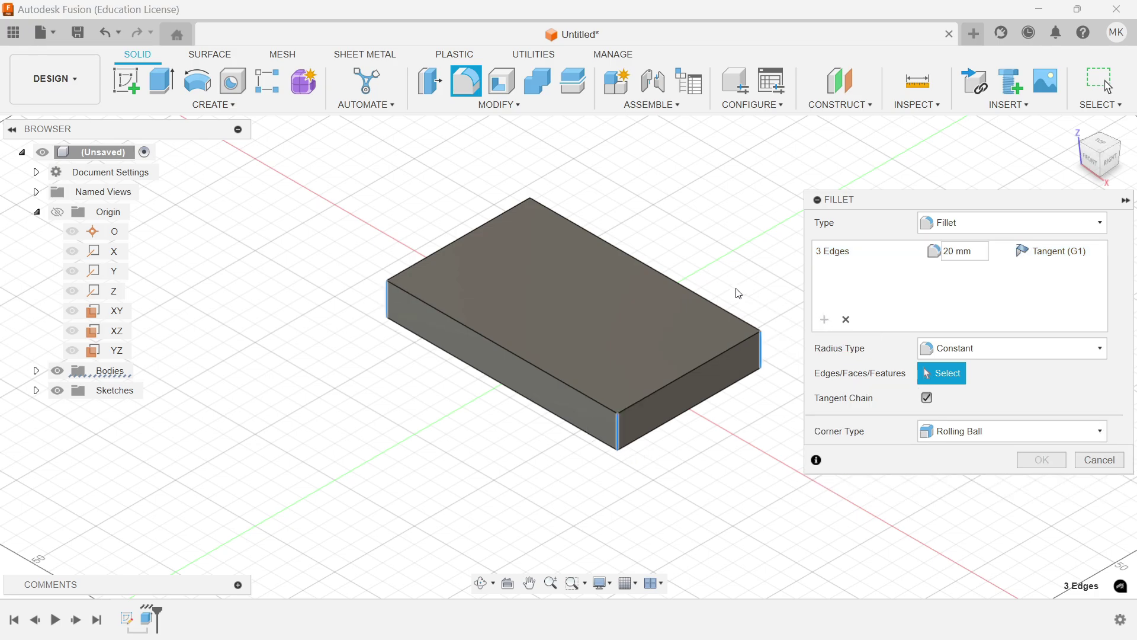
Add the fourth vertical corner edge at 20 mm radius and complete the fillet with constant radius and rolling ball corners.
middle_click_drag(737, 292, 513, 226, "shift")
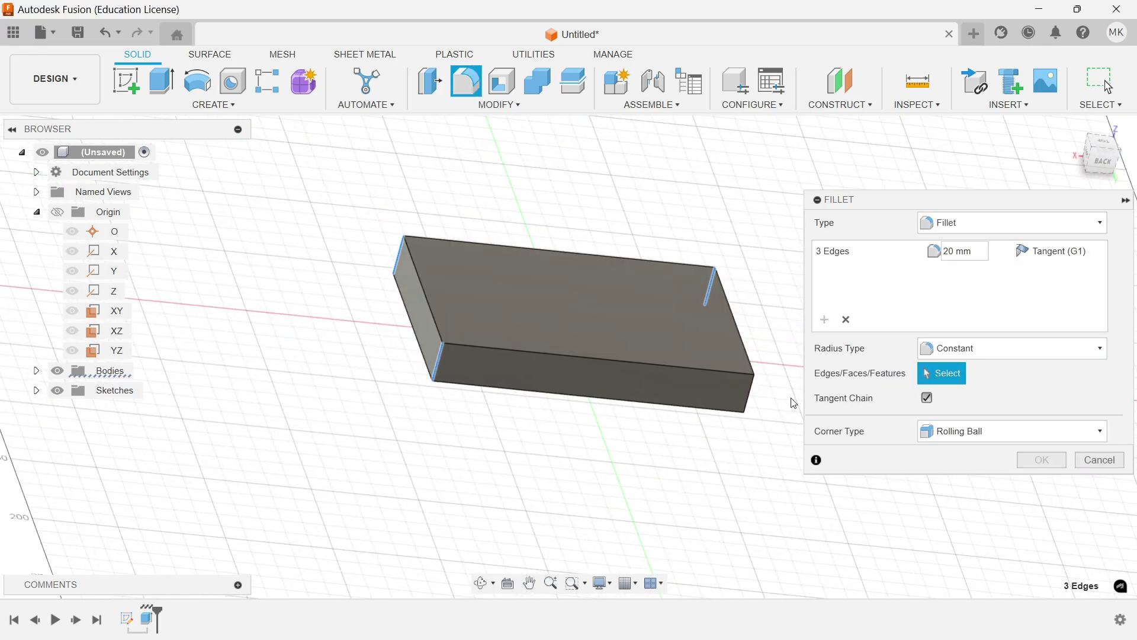
left_click(752, 400)
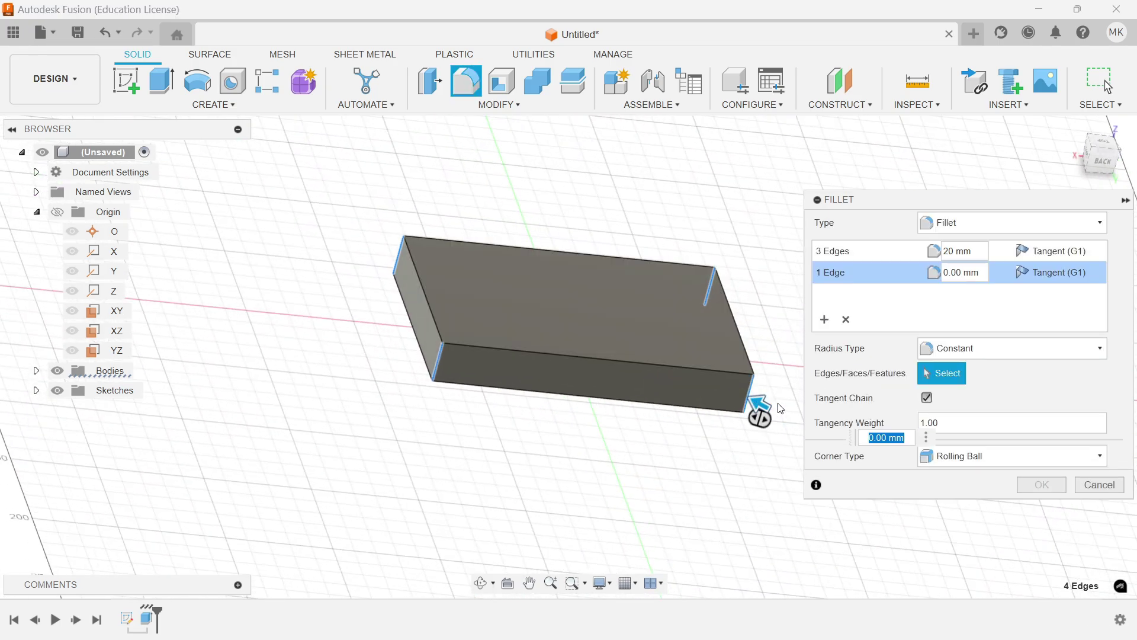
type("20")
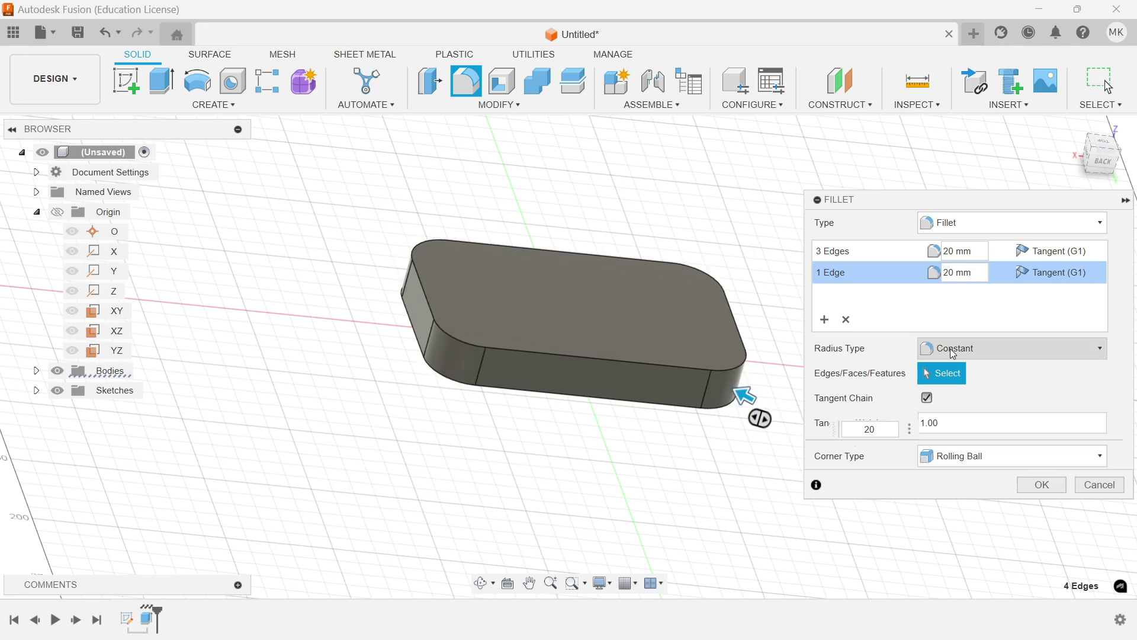
left_click(969, 349)
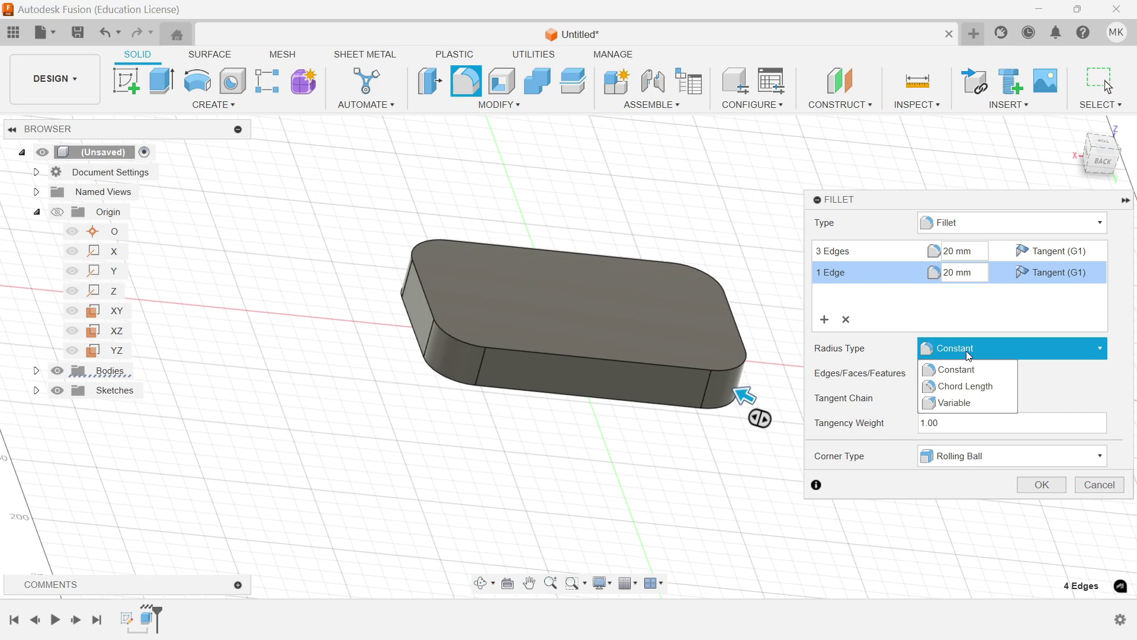
left_click(969, 356)
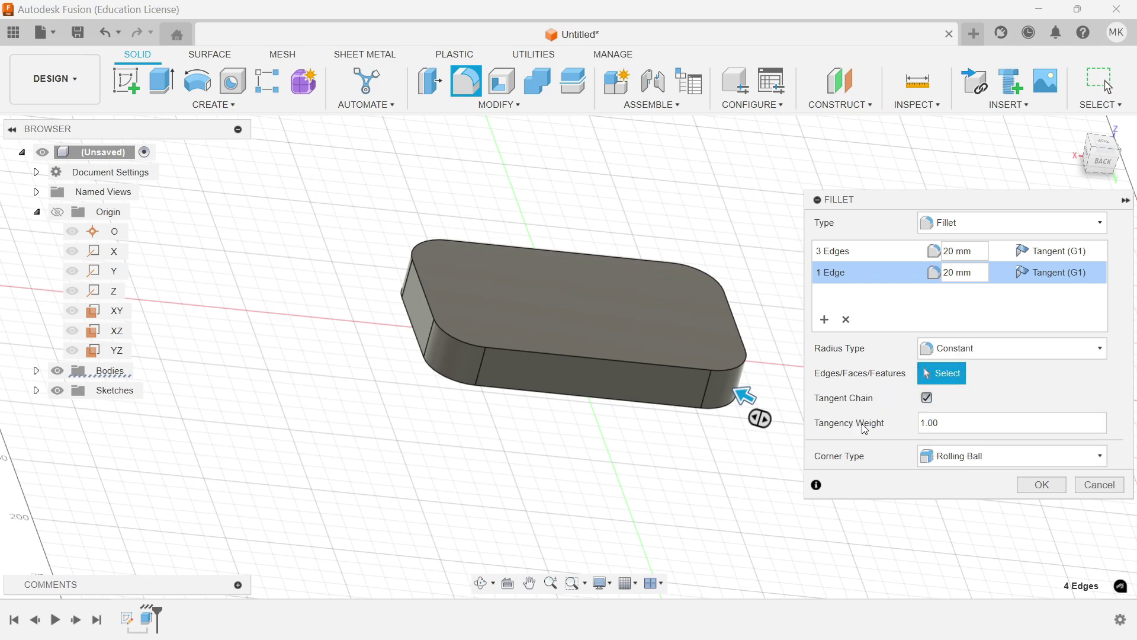
left_click(980, 463)
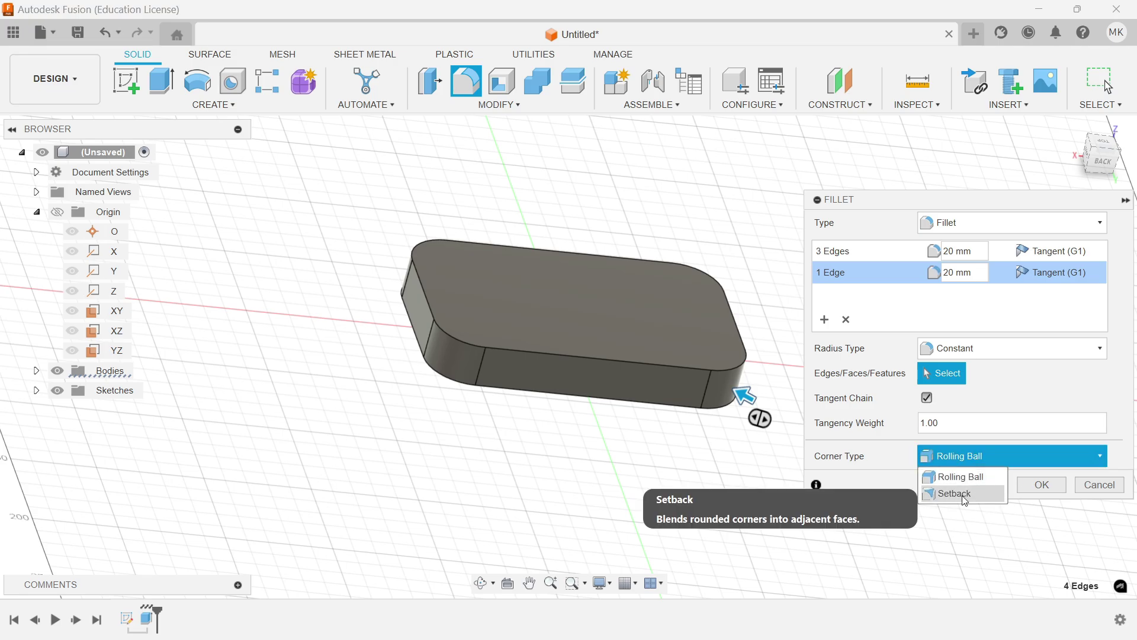
left_click(997, 460)
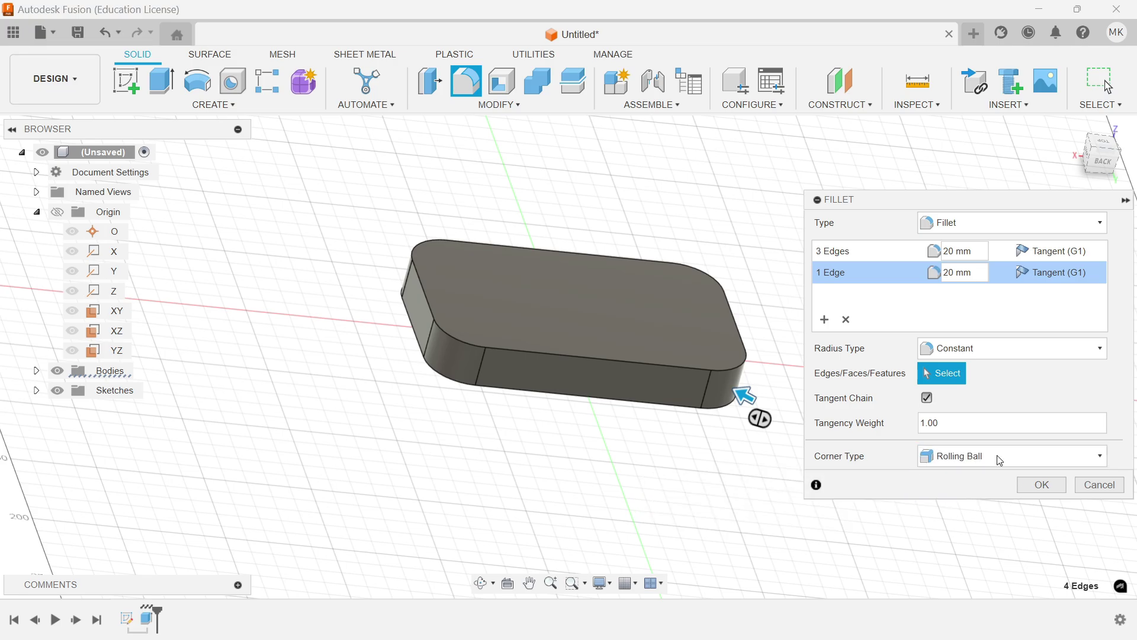
left_click(1042, 485)
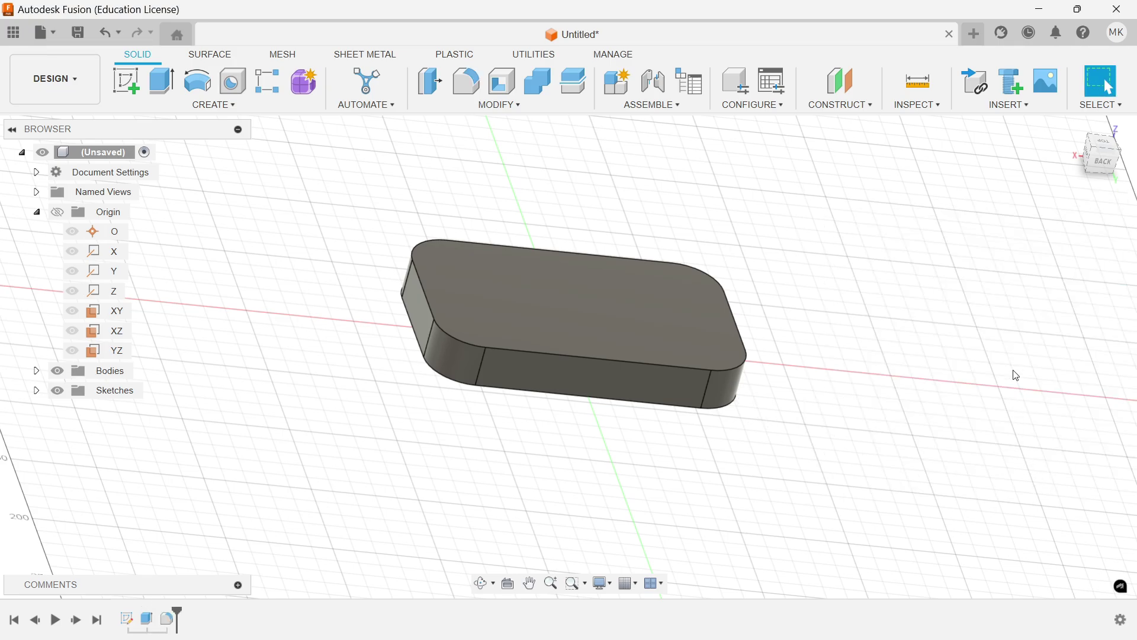
Check the exercise drawing and start a sketch on the top face of the base plate.
left_click(1077, 137)
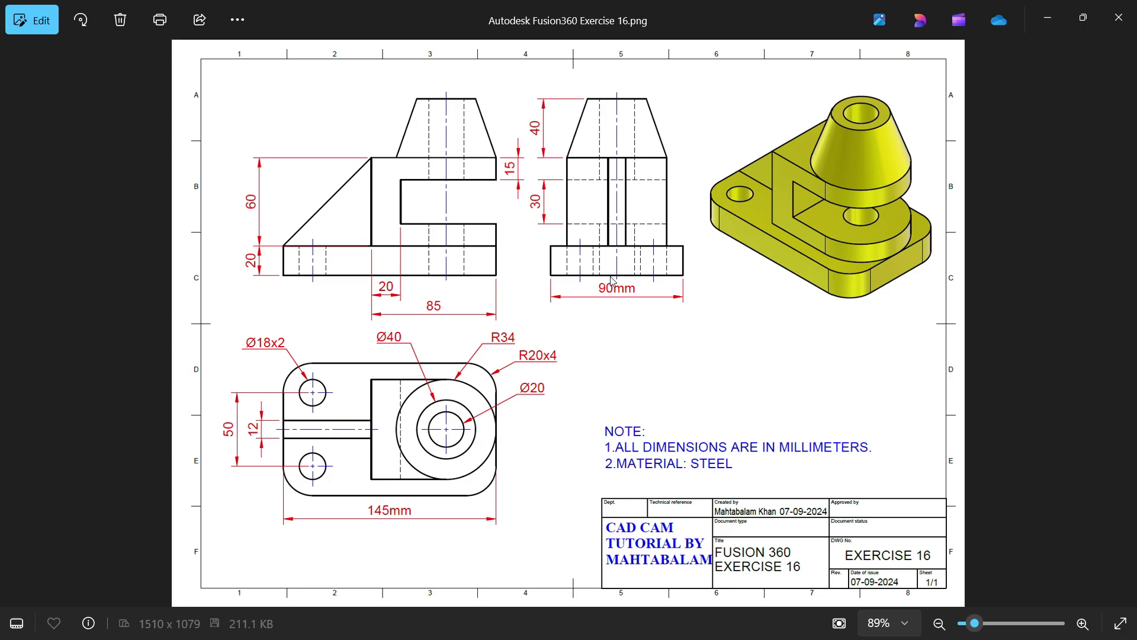
left_click(1048, 20)
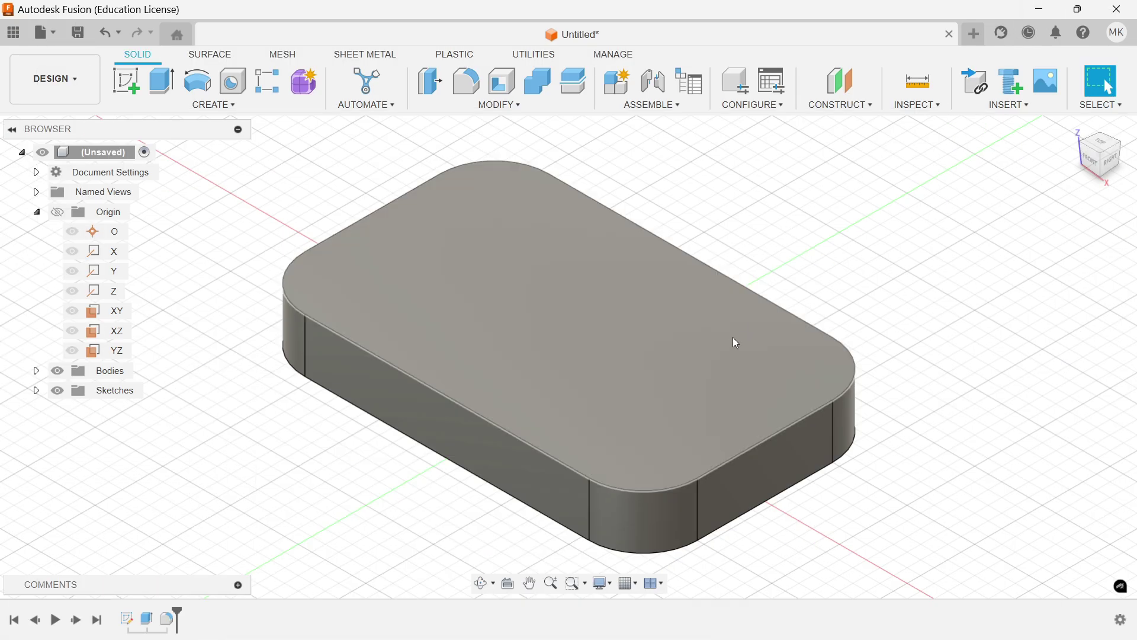
left_click(739, 359)
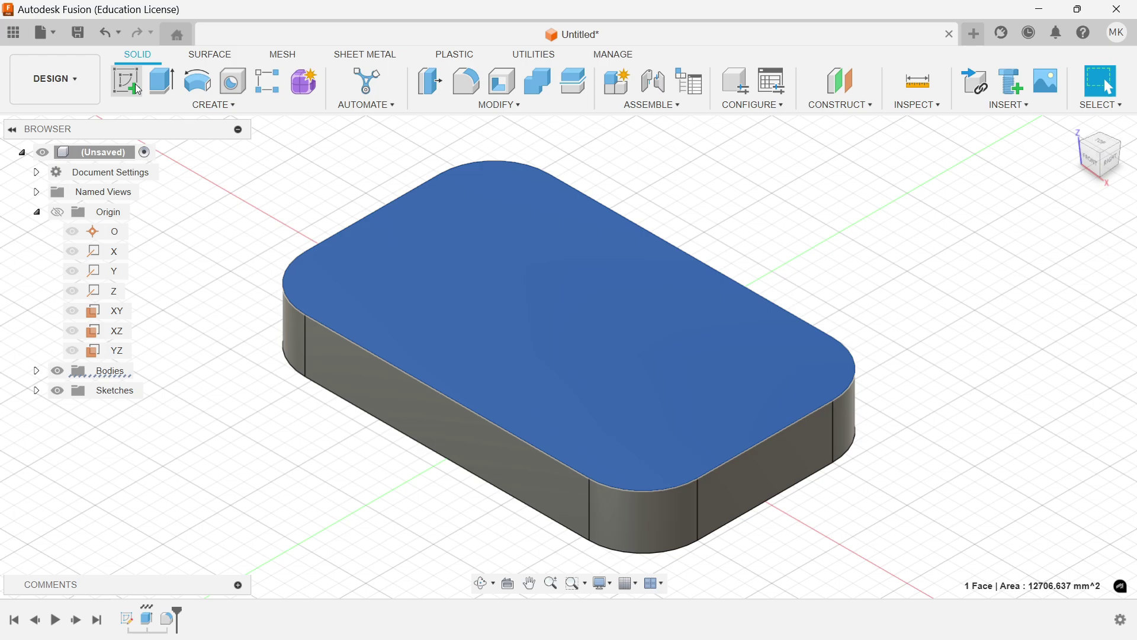
left_click(126, 81)
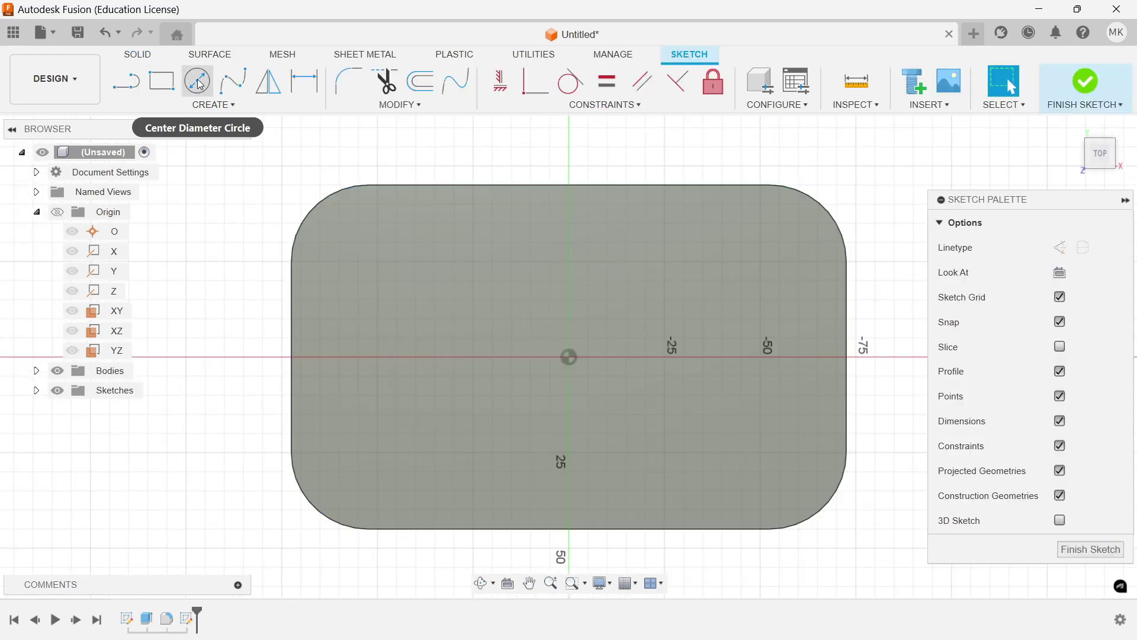
Sketch a 2-point circle about 62 mm in diameter, starting at the plate's right short edge and extending inward.
left_click(199, 83)
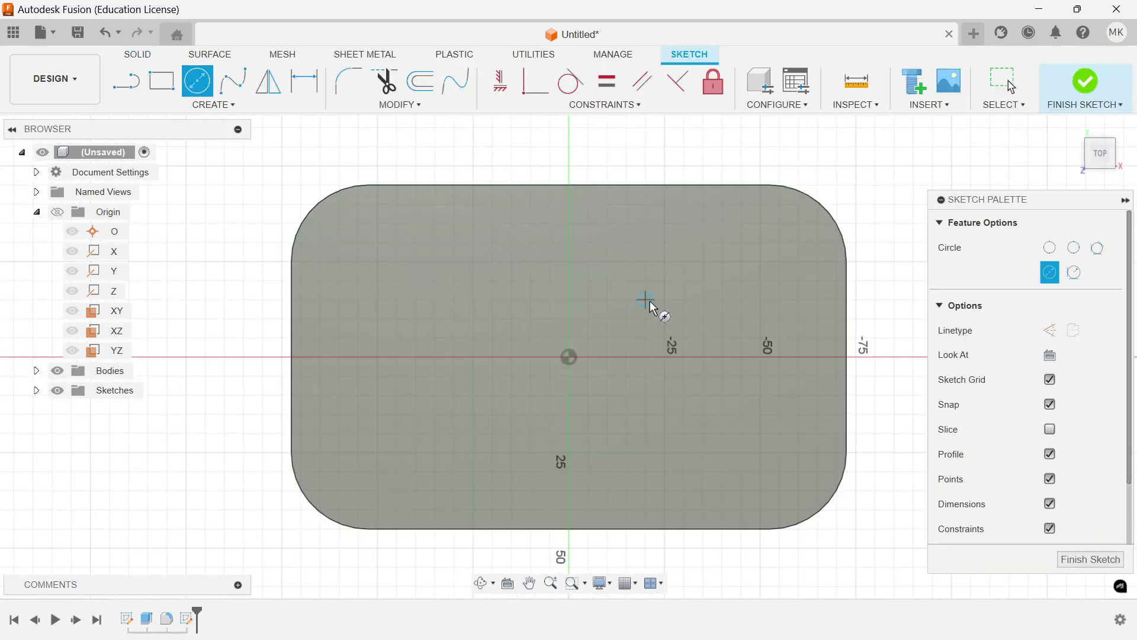
left_click(1054, 249)
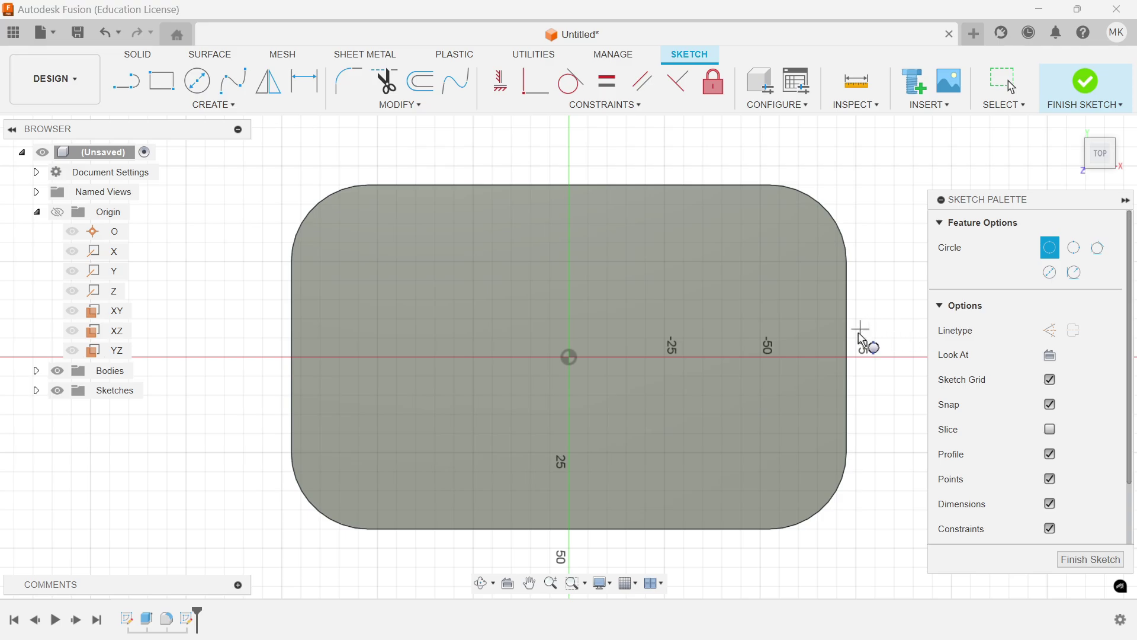
left_click(847, 348)
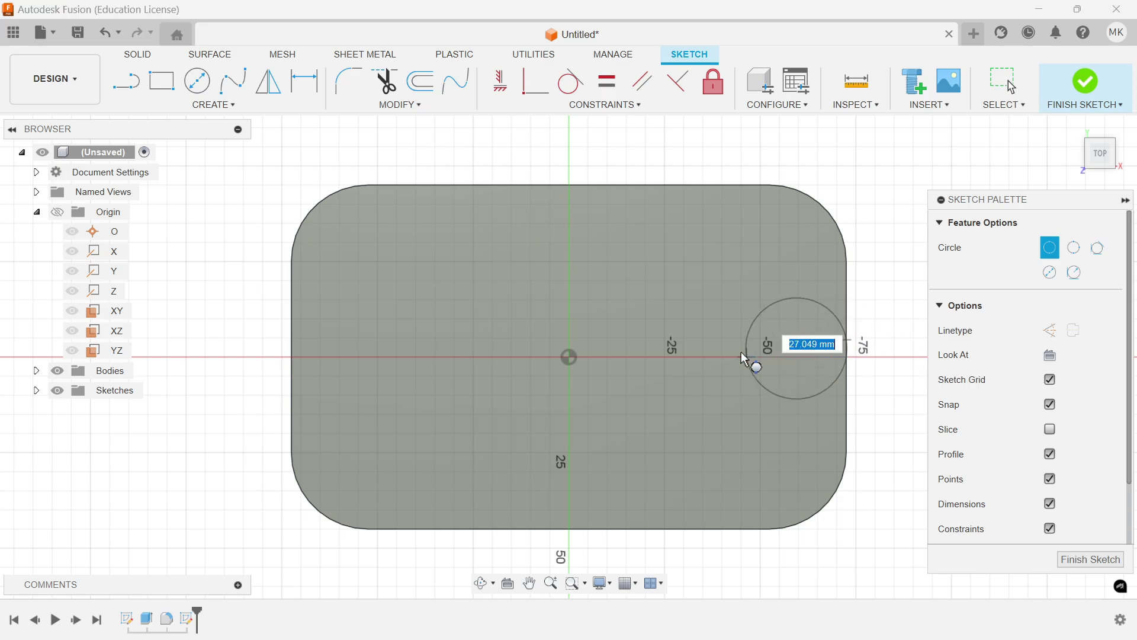
left_click(613, 357)
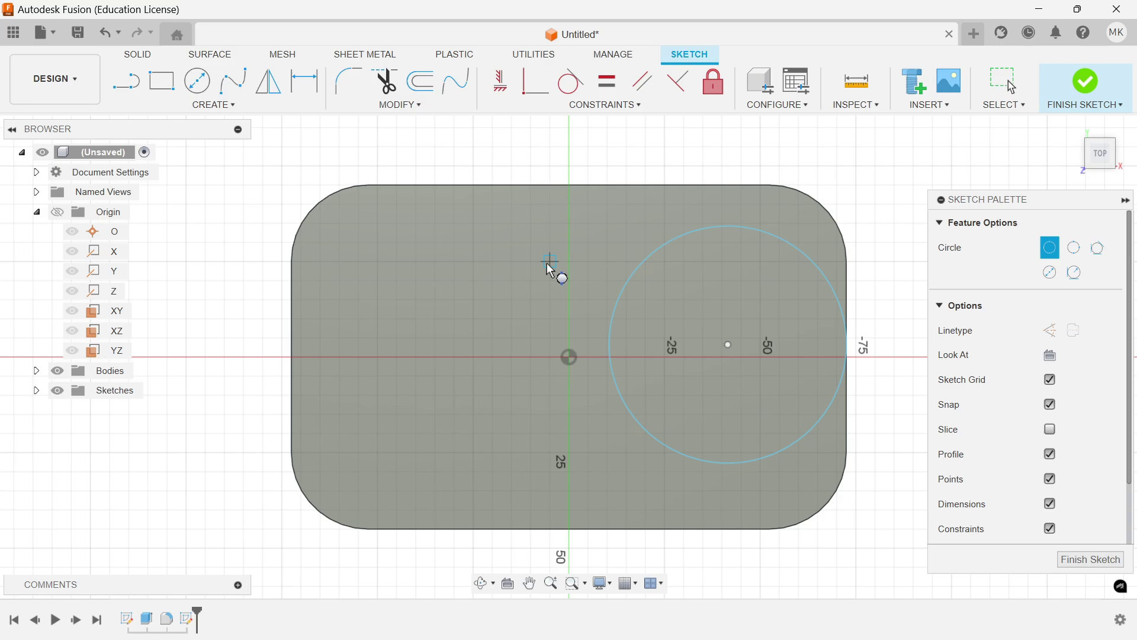
right_click(536, 159)
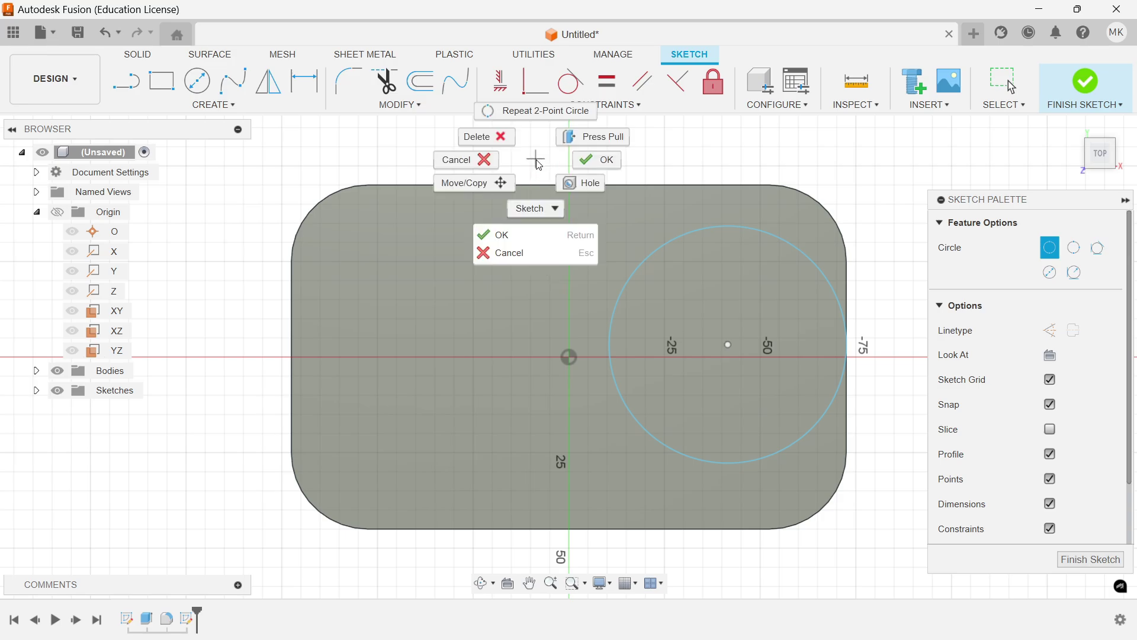
left_click(597, 160)
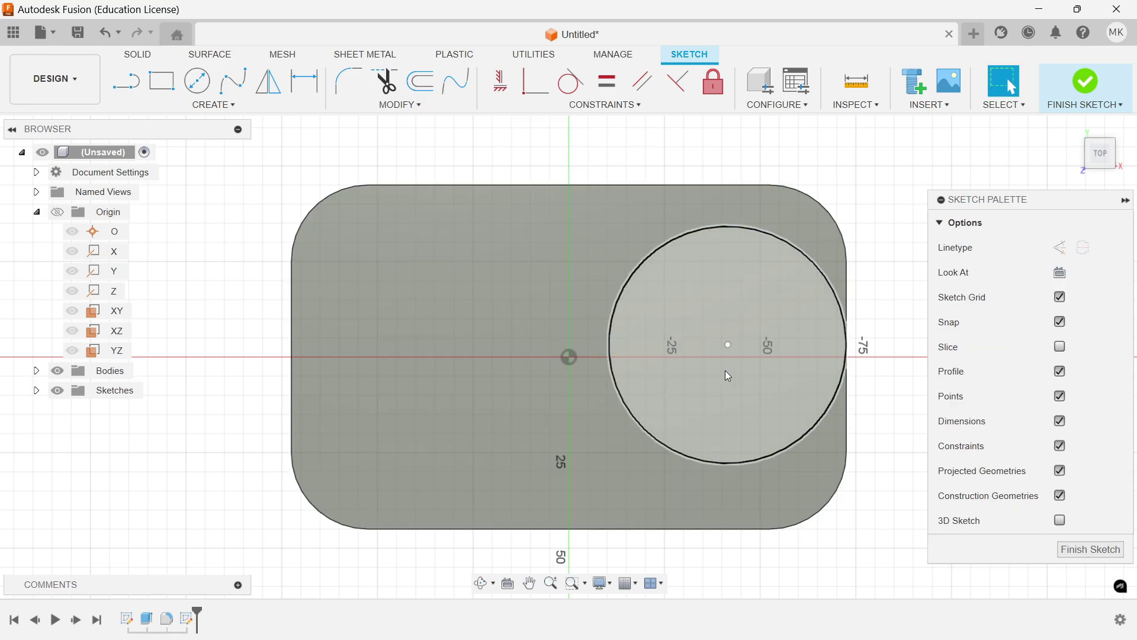
Move the circle slightly inward and constrain it tangent to the plate's right short edge.
mouse_move(727, 345)
left_mouse_down()
mouse_move(716, 345)
mouse_move(713, 370)
mouse_move(720, 357)
mouse_move(708, 348)
left_mouse_up()
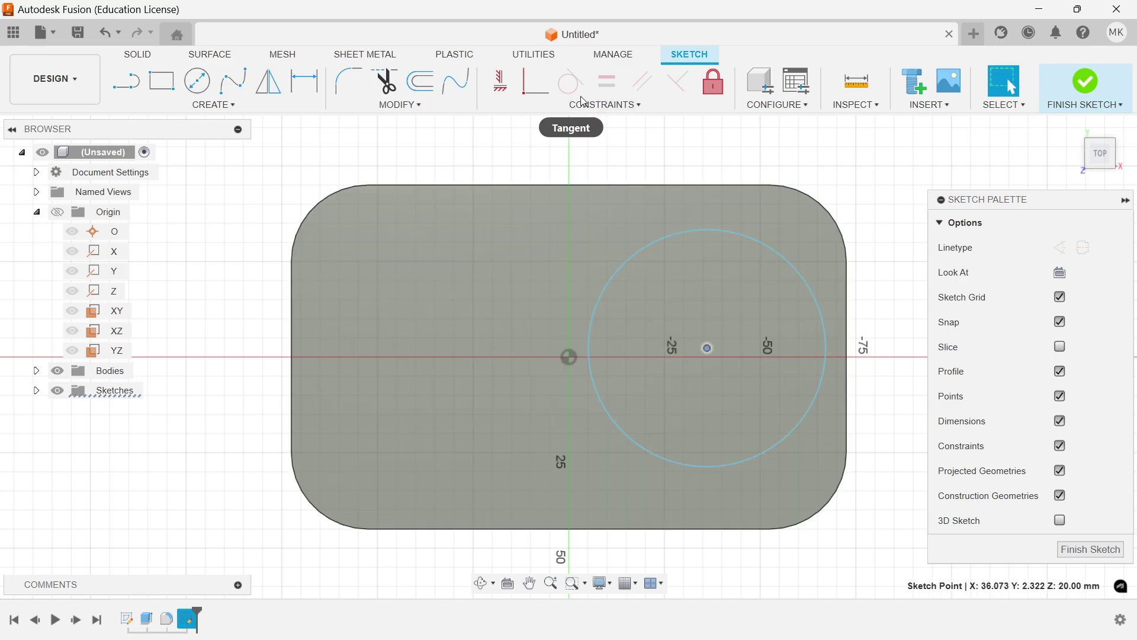
left_click(582, 162)
left_click(573, 88)
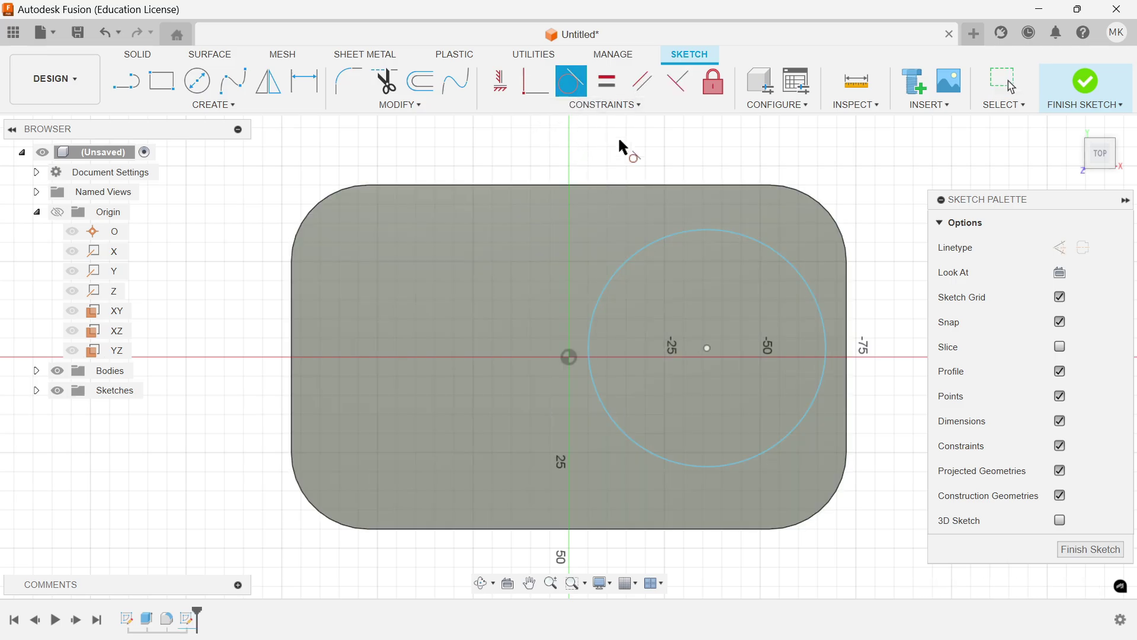
left_click(826, 343)
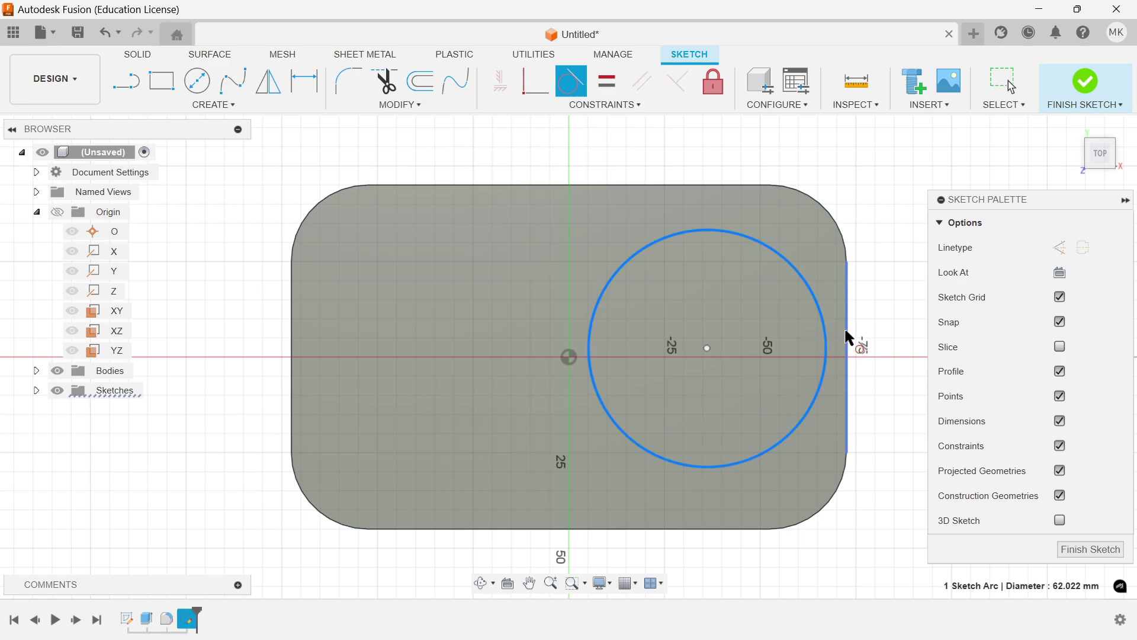
left_click(845, 333)
right_click(845, 161)
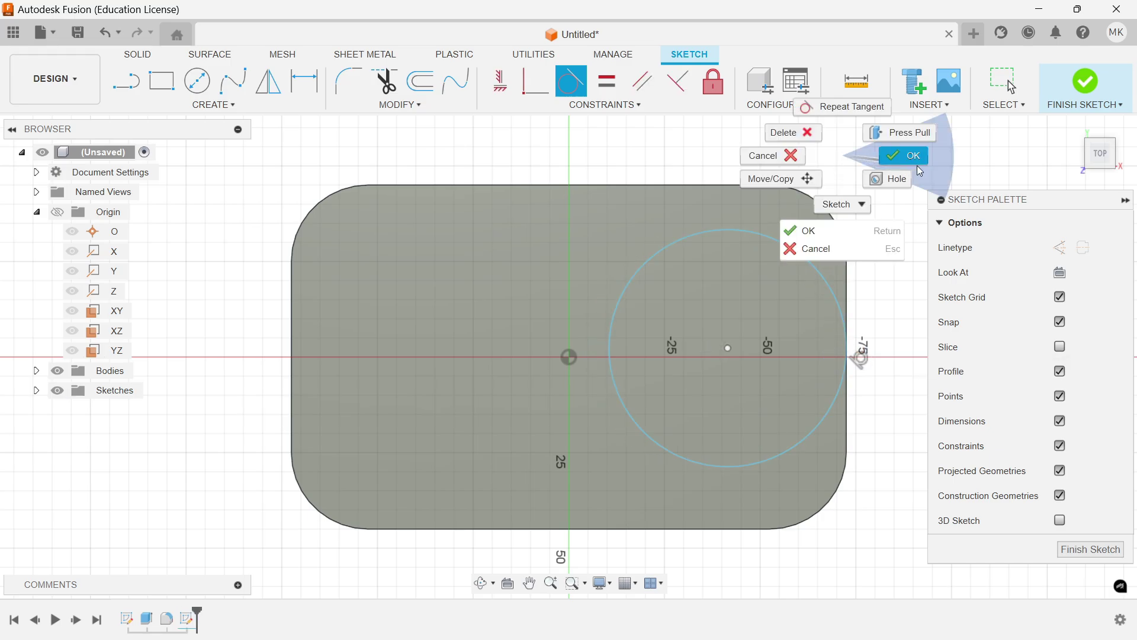
left_click(915, 155)
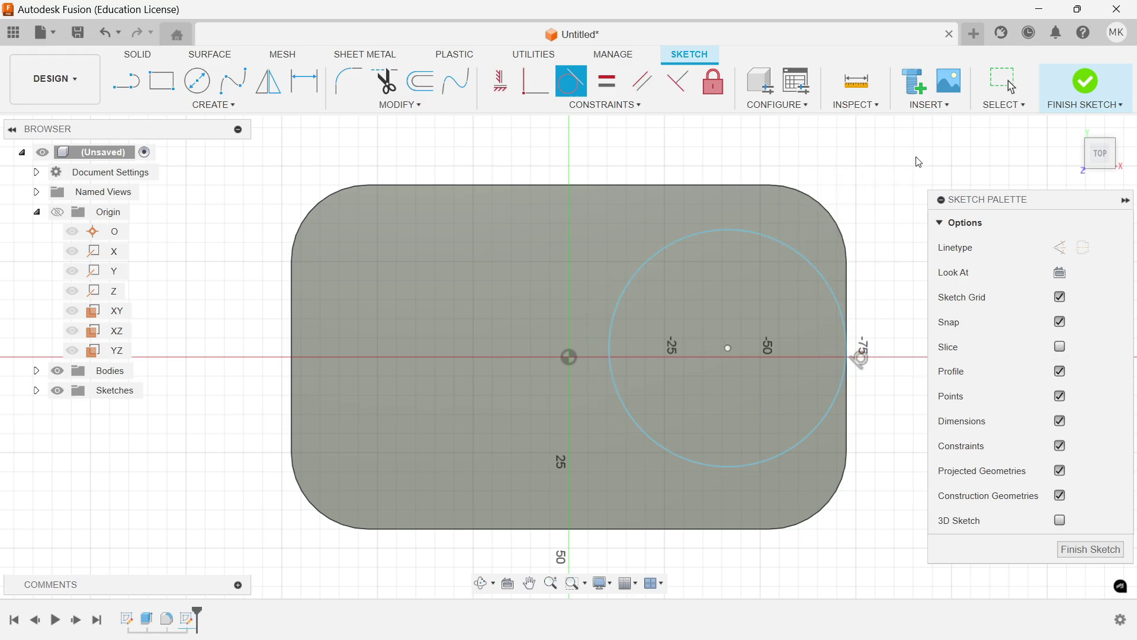
Dimension the circle's center 90/2 mm from the plate's upper long edge.
left_click(300, 90)
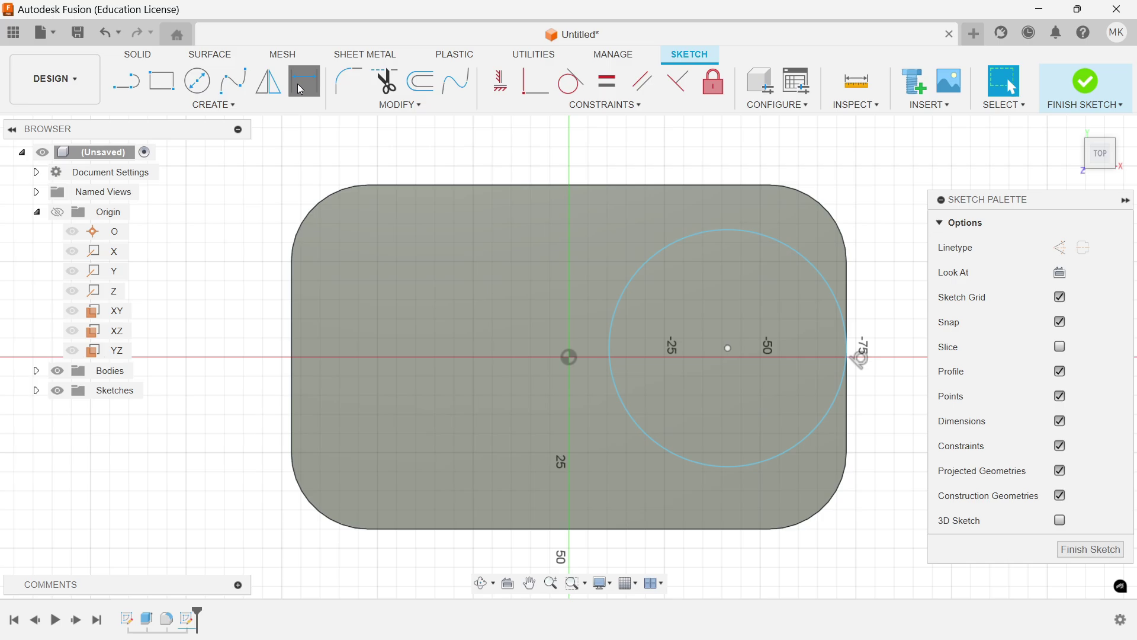
left_click(728, 345)
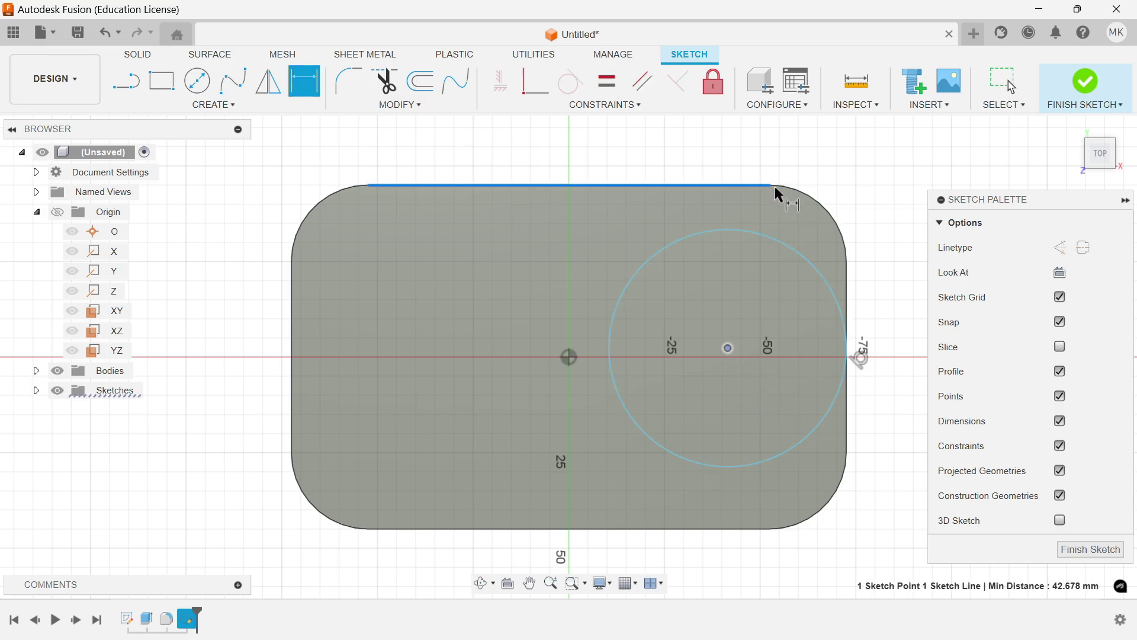
left_click(773, 184)
left_click(884, 240)
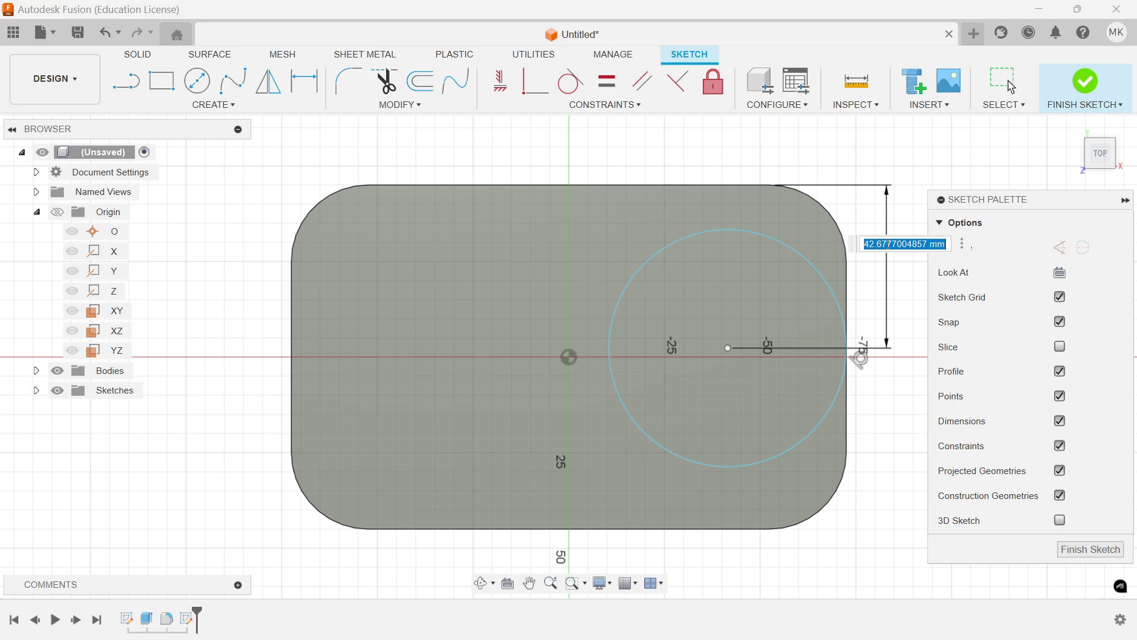
type("9")
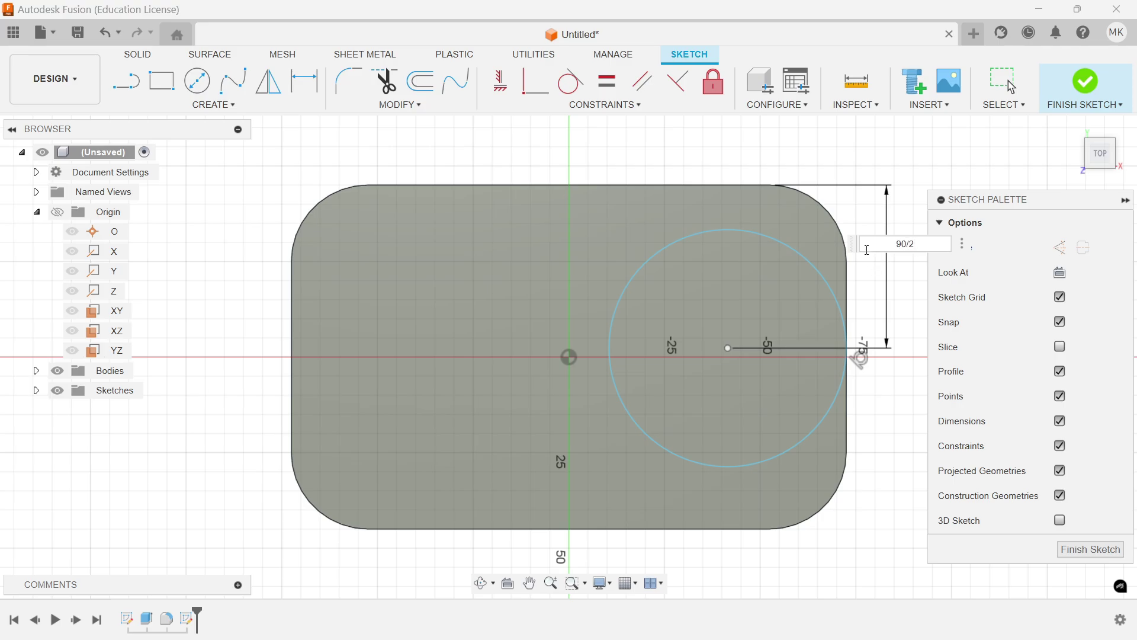
type("0/2")
key("Return")
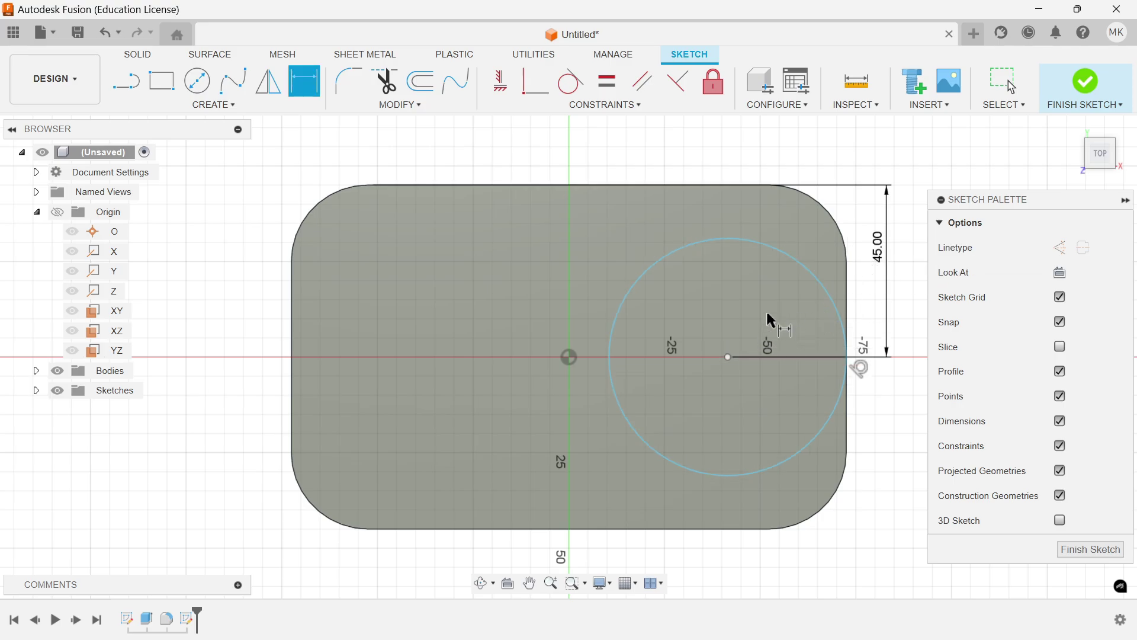
Dimension the circle's diameter as 34*2 mm.
left_click(736, 236)
left_click(636, 142)
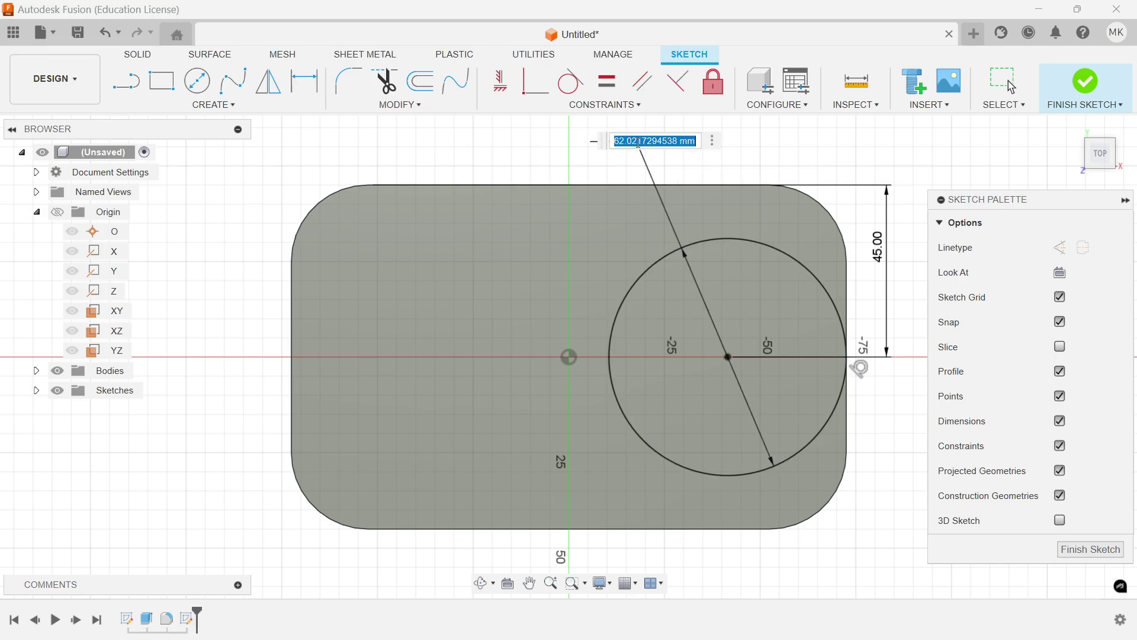
type("34*2")
key("Return")
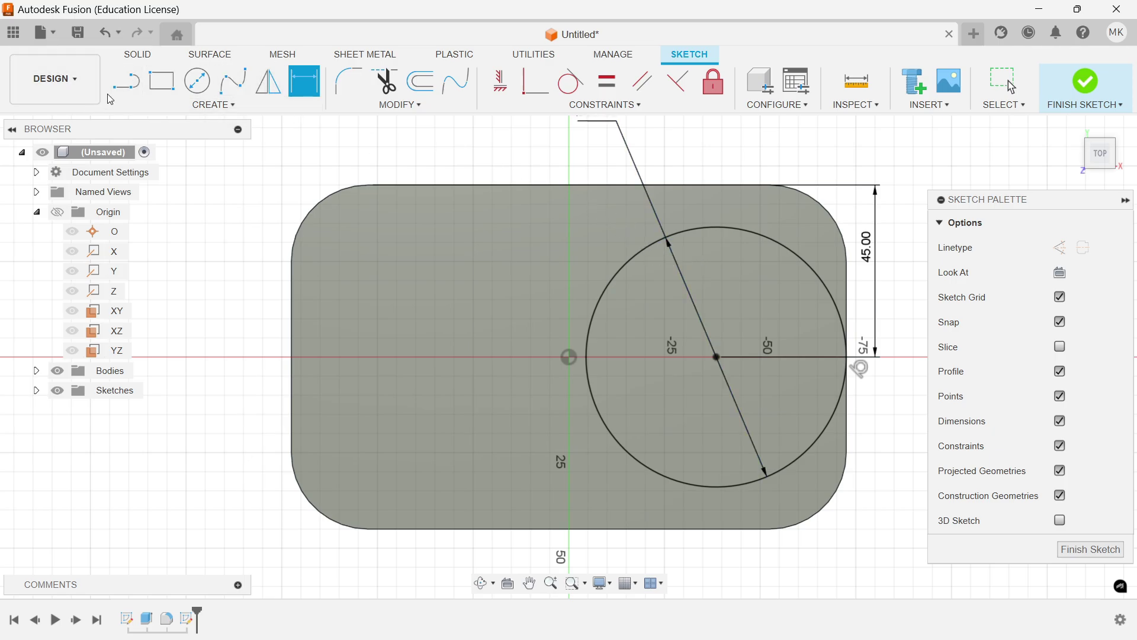
Sketch three connected lines from the circle's uppermost point, leftward, down about 68 mm, and back to its lowest point.
left_click(133, 90)
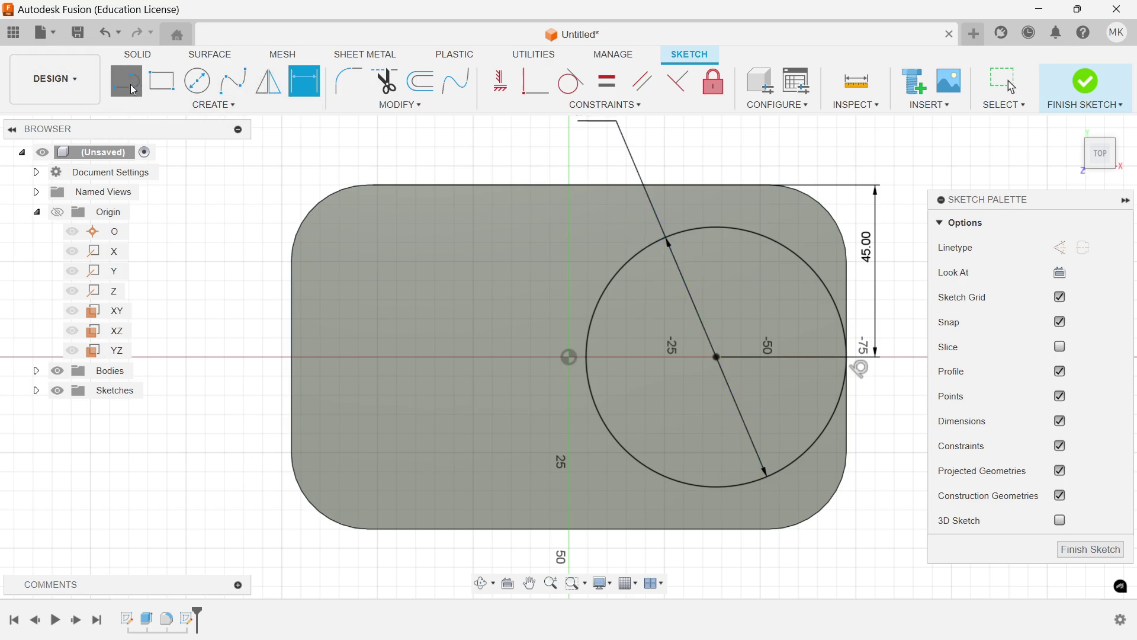
left_click(715, 228)
left_click(488, 227)
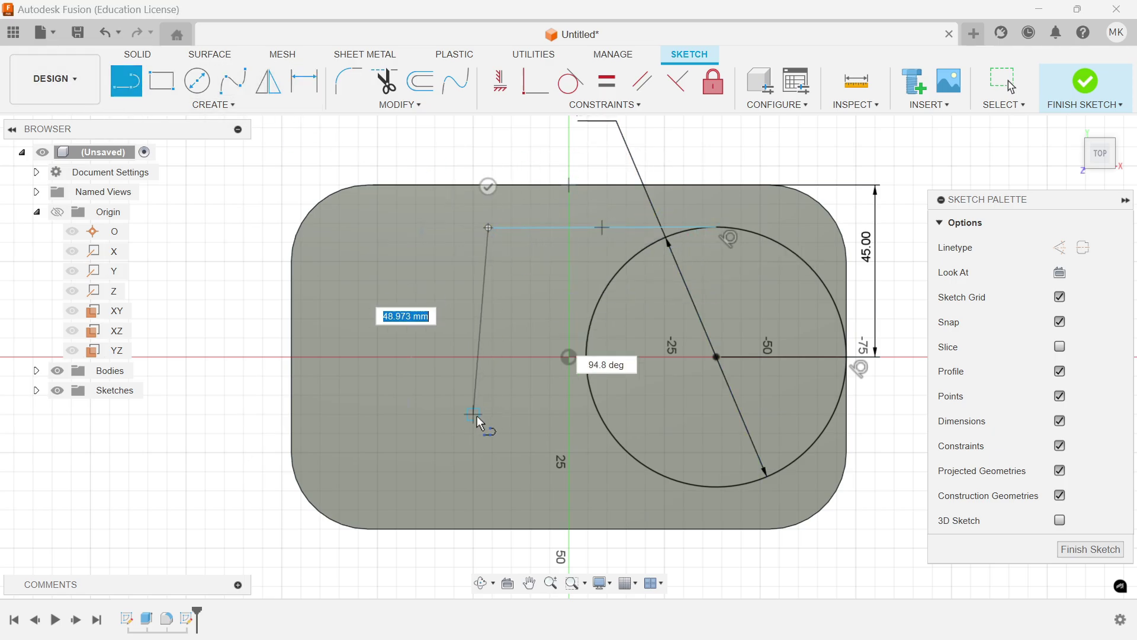
left_click(489, 489)
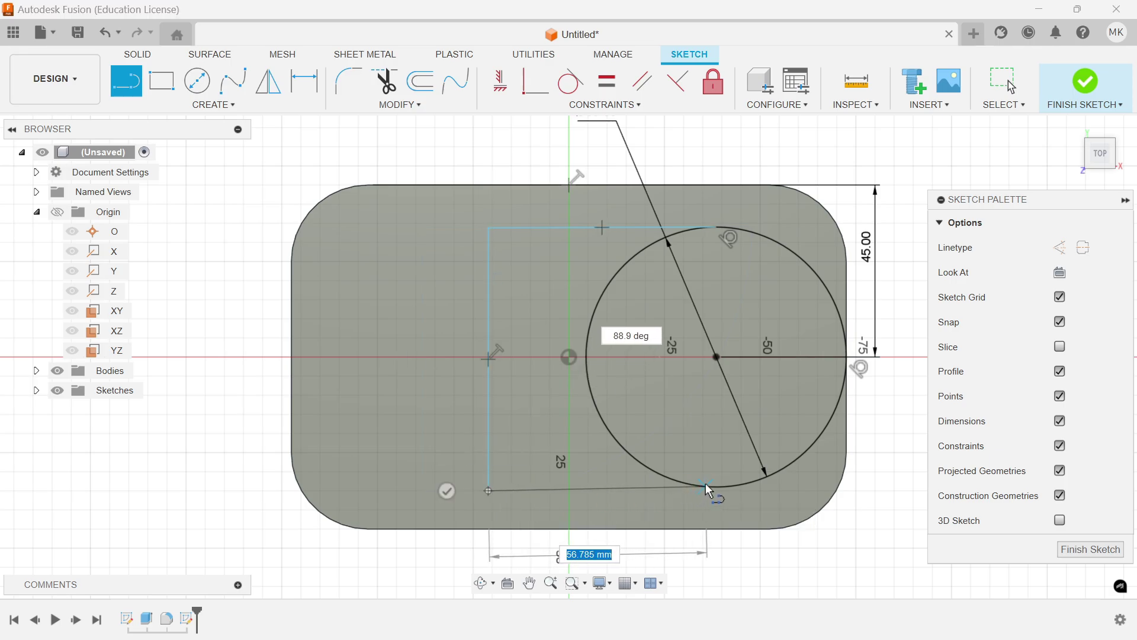
left_click(706, 482)
right_click(706, 418)
left_click(771, 416)
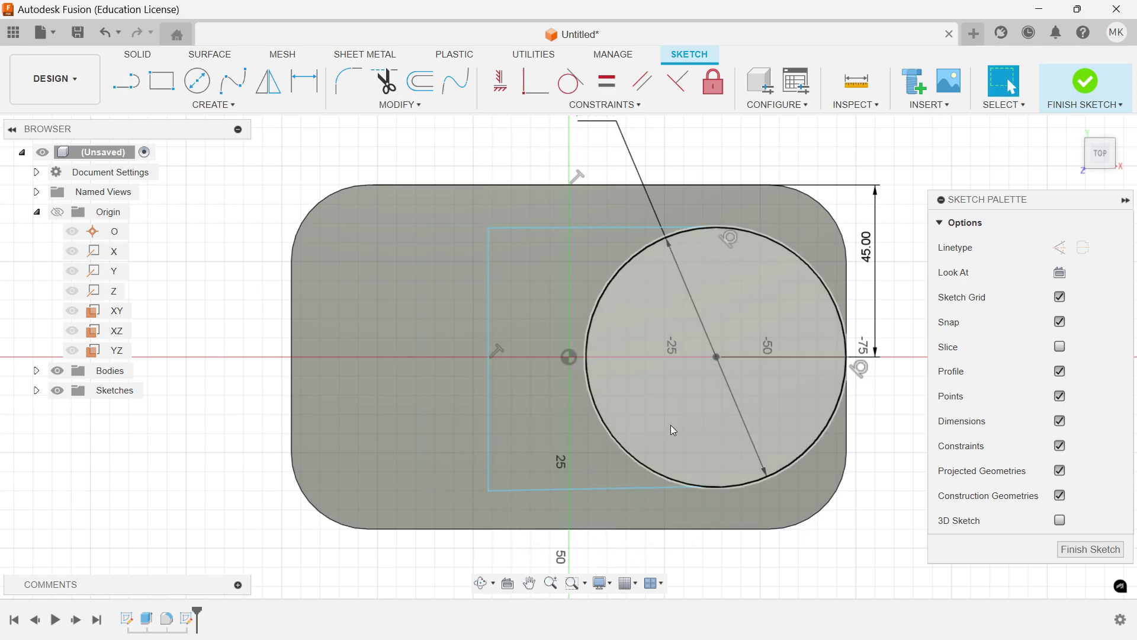
Apply a Horizontal/Vertical constraint to make the lower connecting line horizontal.
left_click(500, 84)
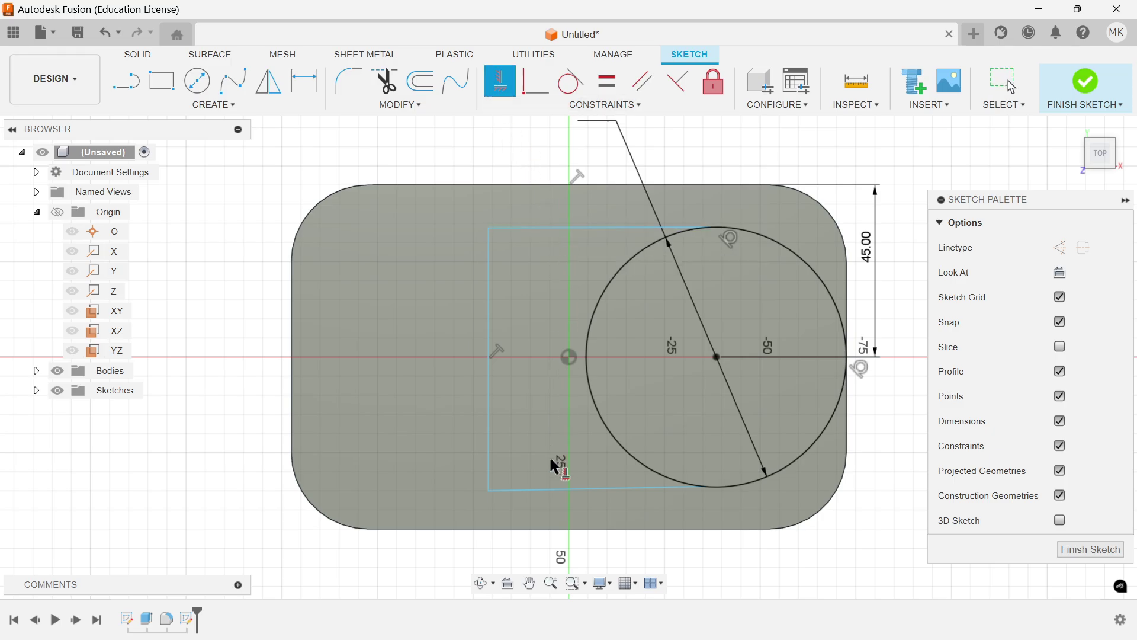
left_click(559, 490)
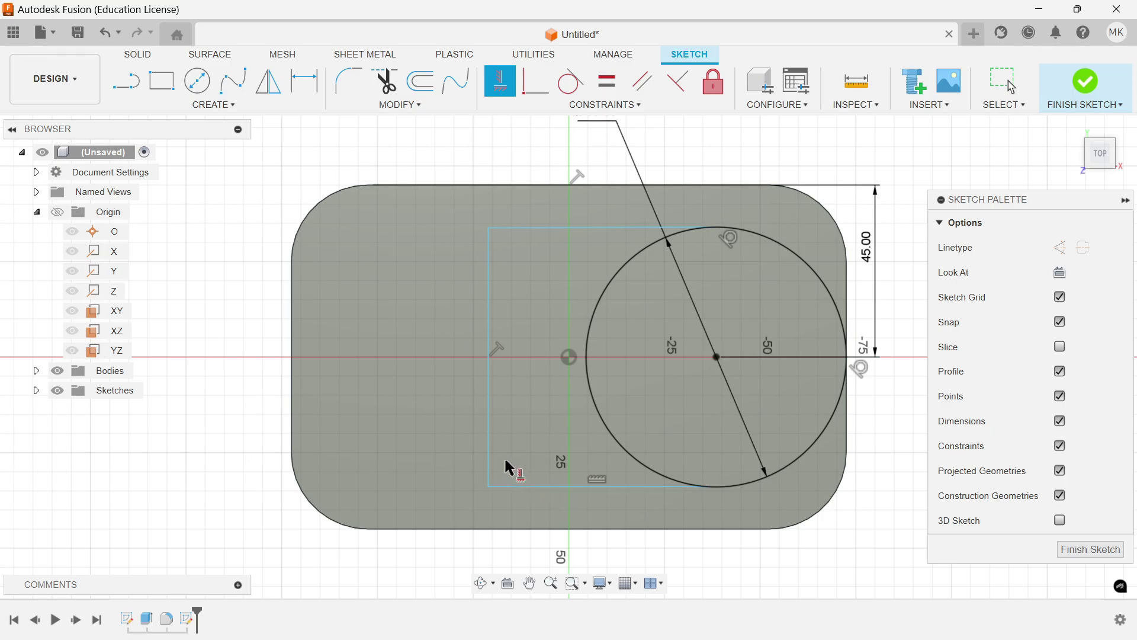
right_click(421, 155)
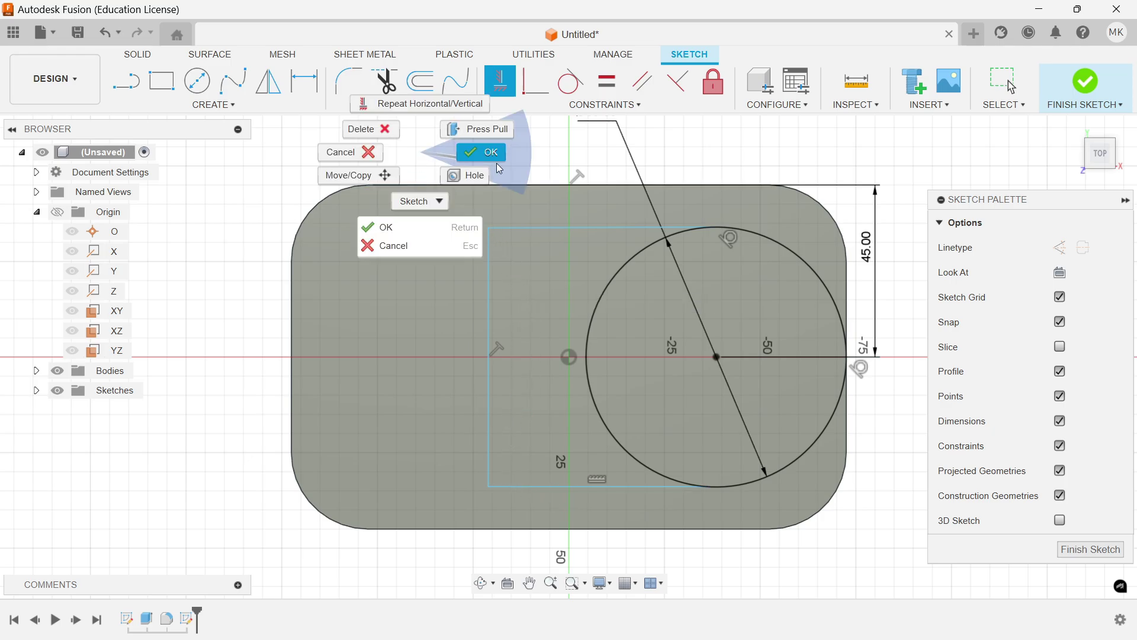
left_click(498, 157)
Dimension the vertical line 145-85 mm from the plate's left short edge.
left_click(304, 80)
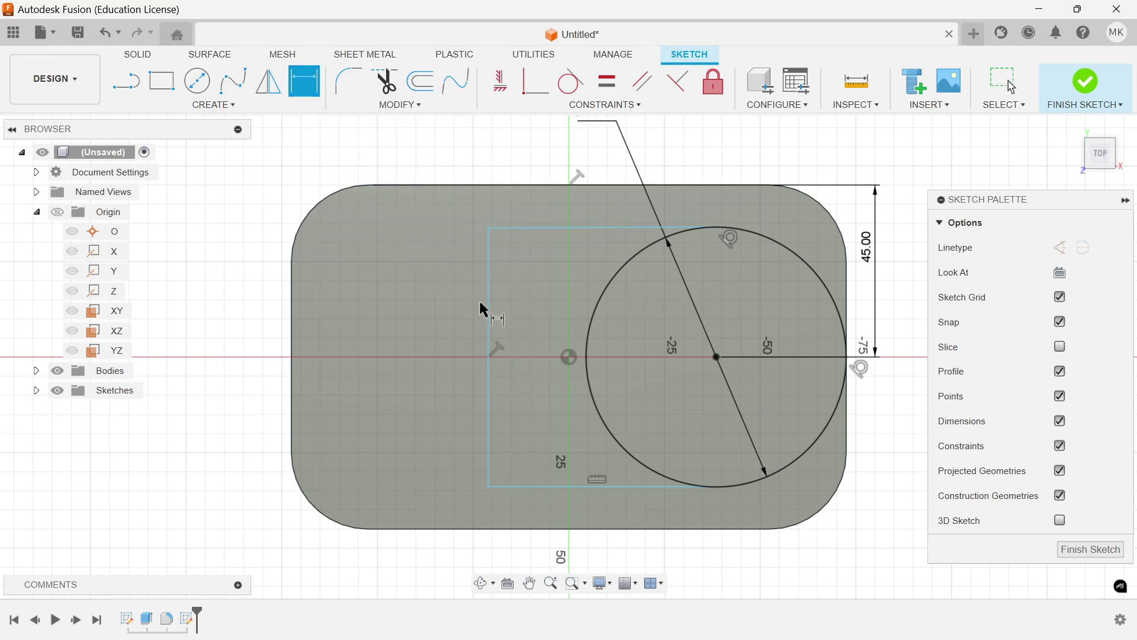
left_click(489, 330)
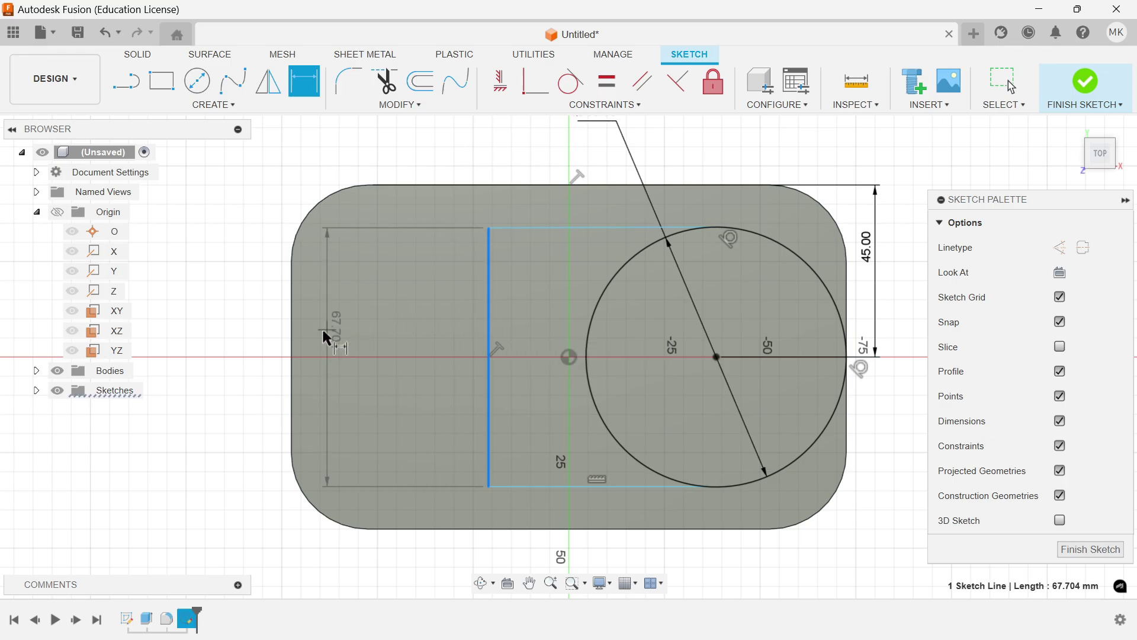
left_click(291, 336)
left_click(244, 310)
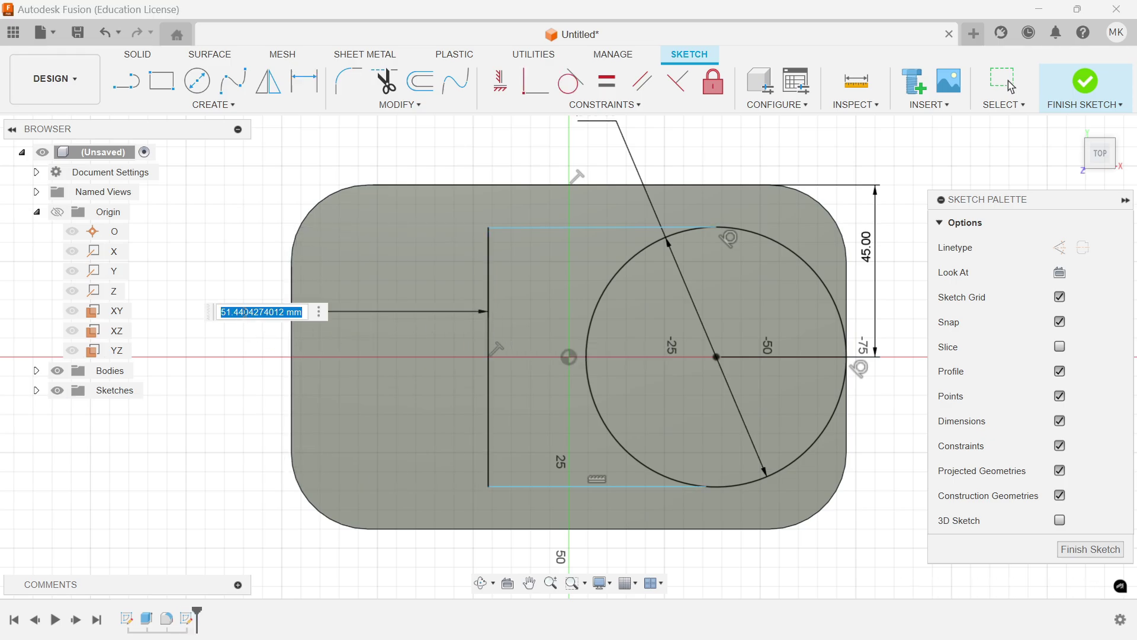
type("145-")
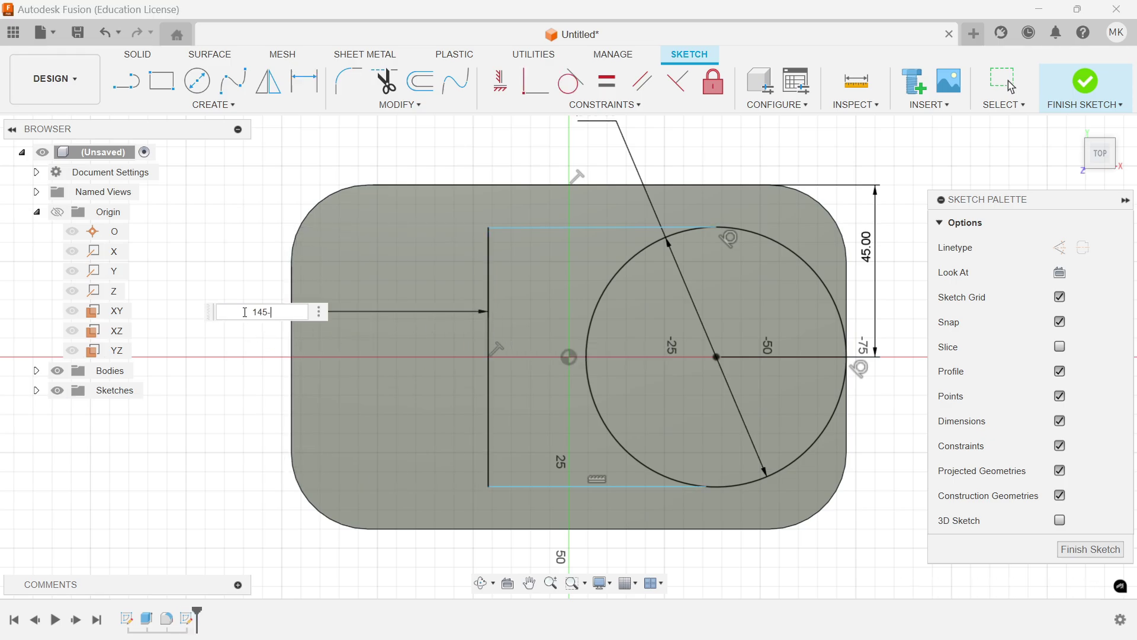
type("85")
key("Return")
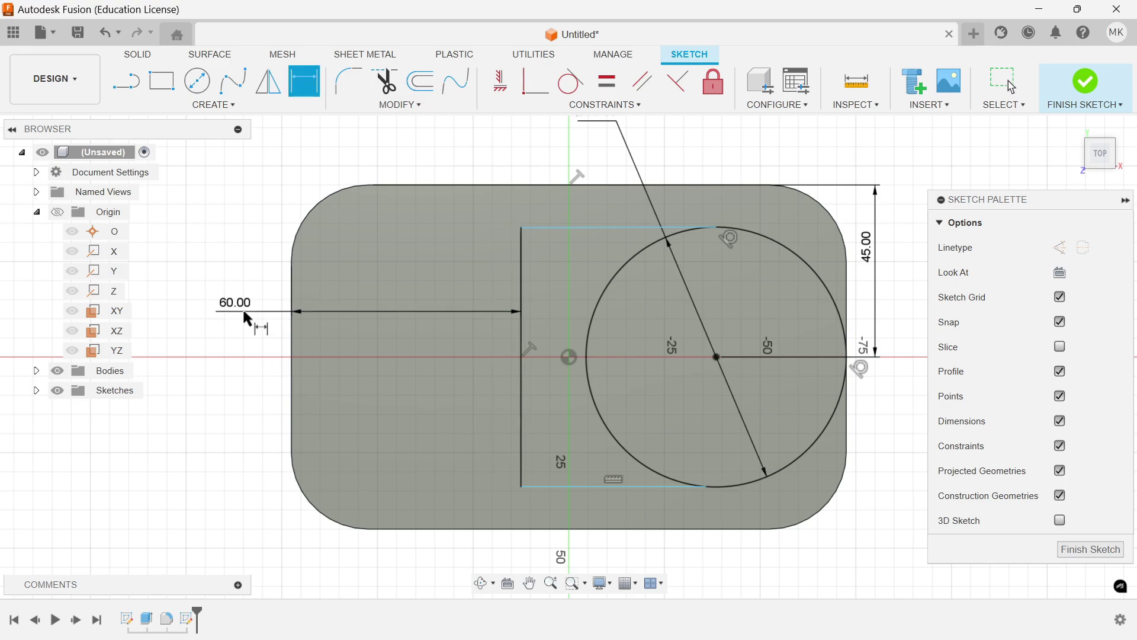
right_click(282, 178)
left_click(200, 176)
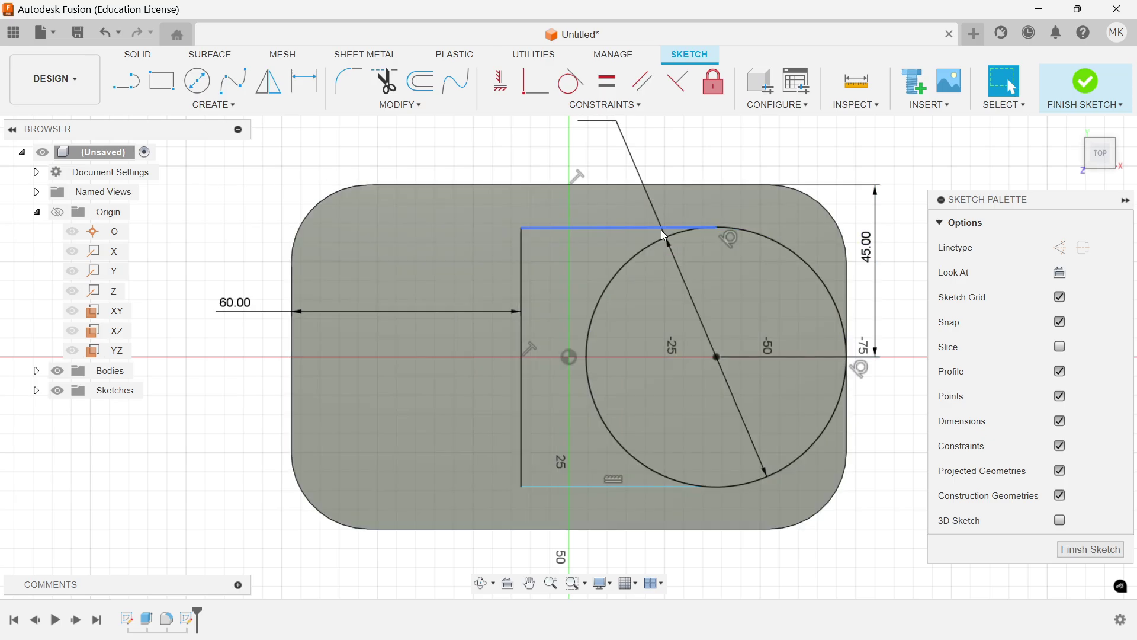
Apply a Horizontal/Vertical constraint to make the upper connecting line horizontal.
left_click_drag(663, 227, 653, 230)
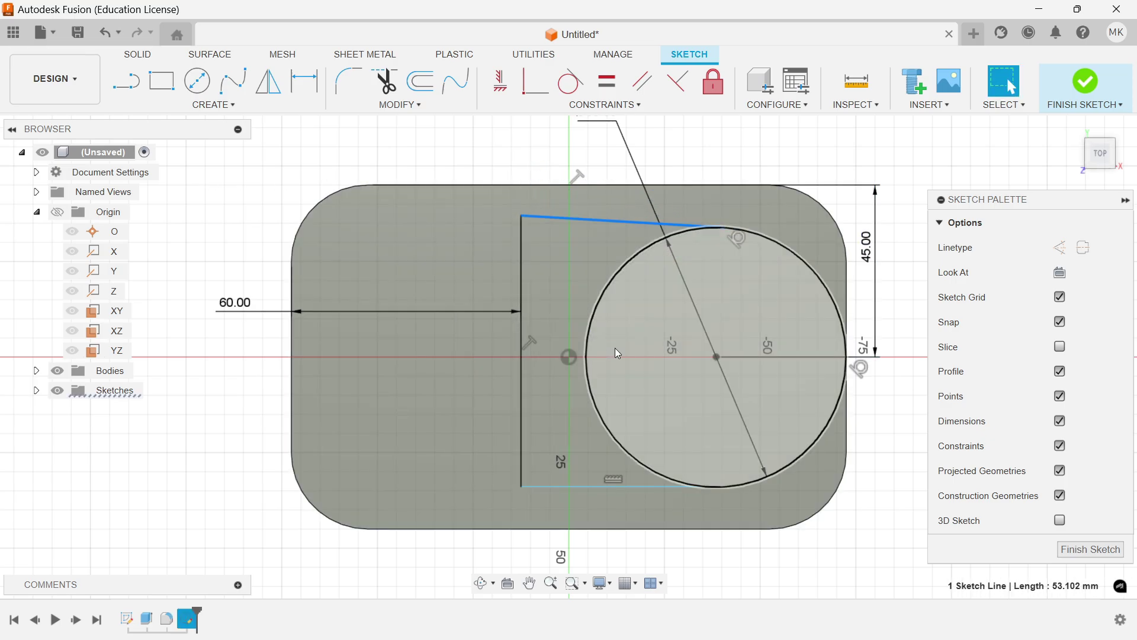
left_click(501, 81)
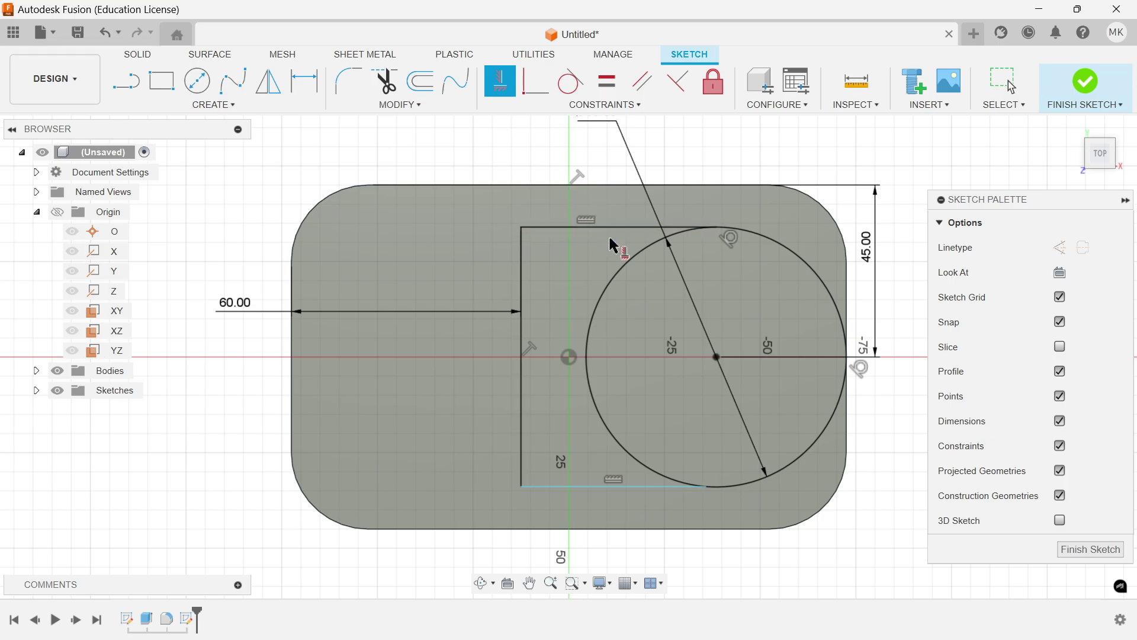
left_click(597, 486)
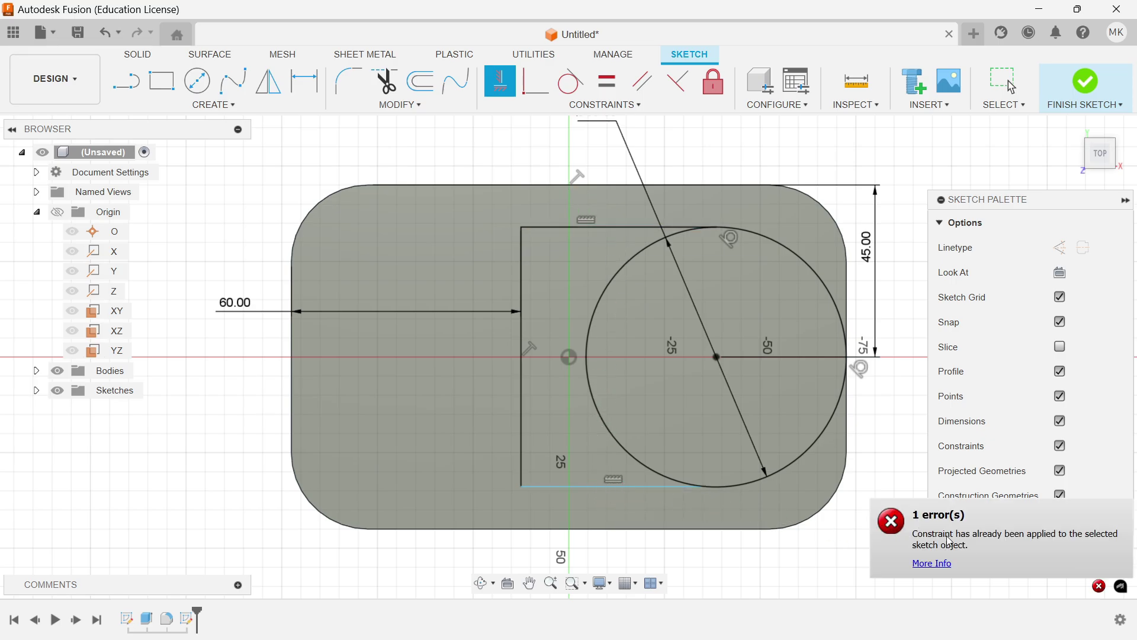
right_click(667, 162)
left_click(602, 168)
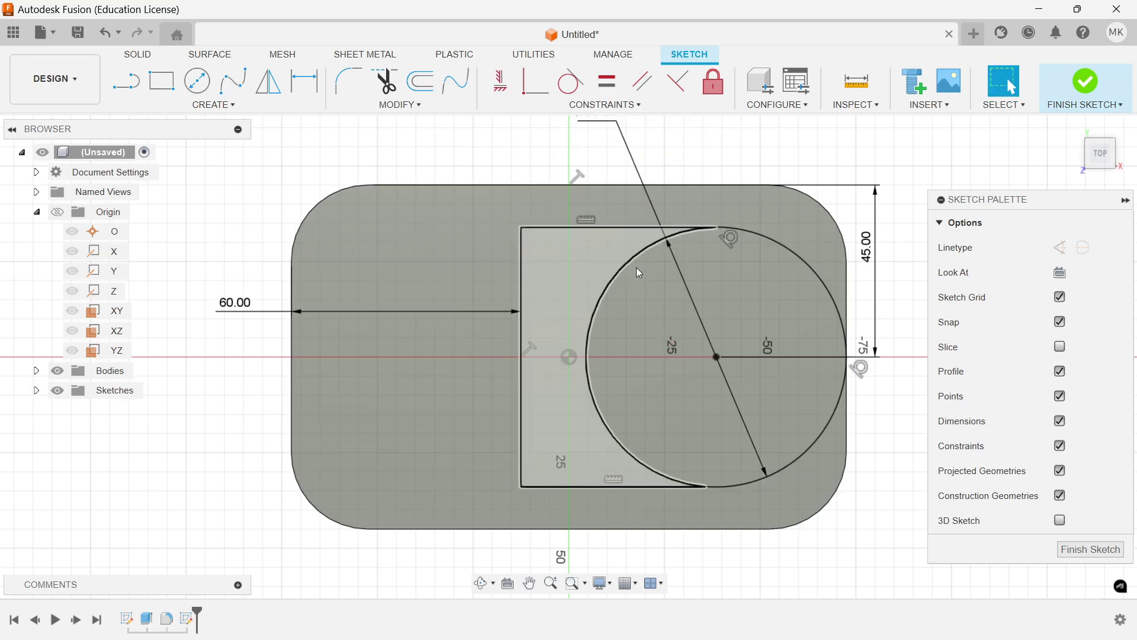
Apply a Tangent constraint between the lower connecting line and the circle.
left_click(582, 87)
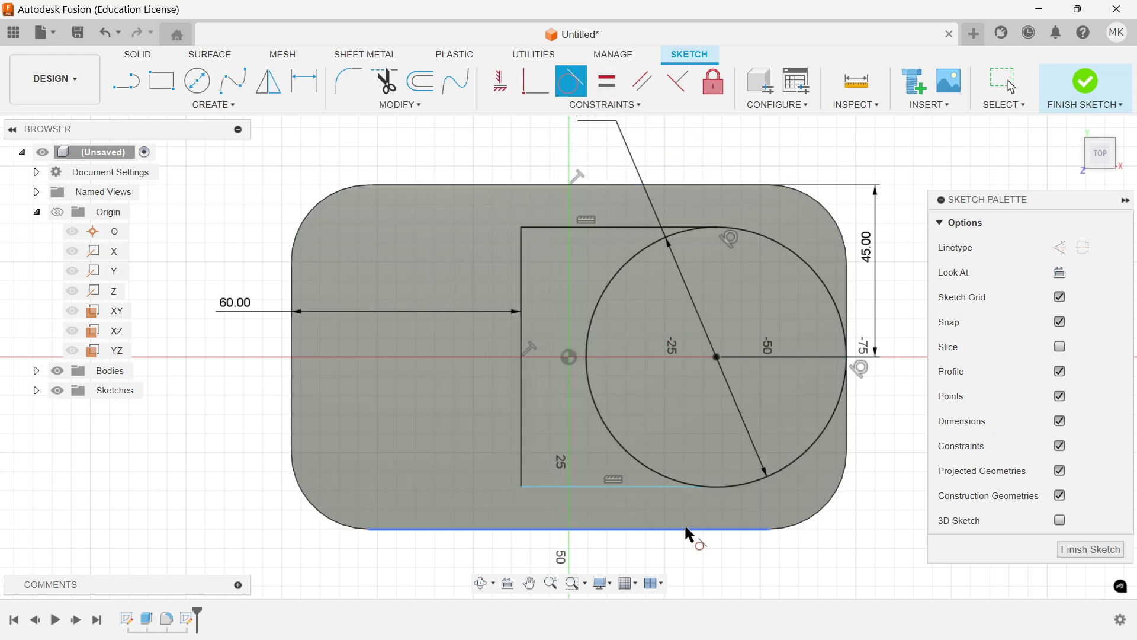
left_click(682, 487)
left_click(733, 493)
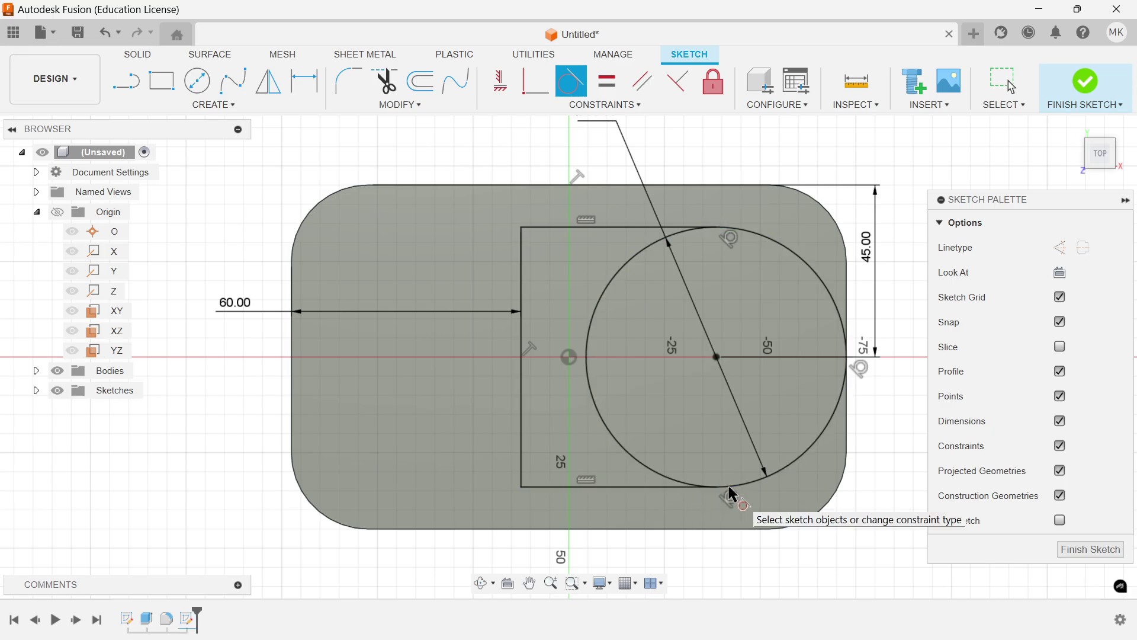
right_click(735, 135)
left_click(799, 127)
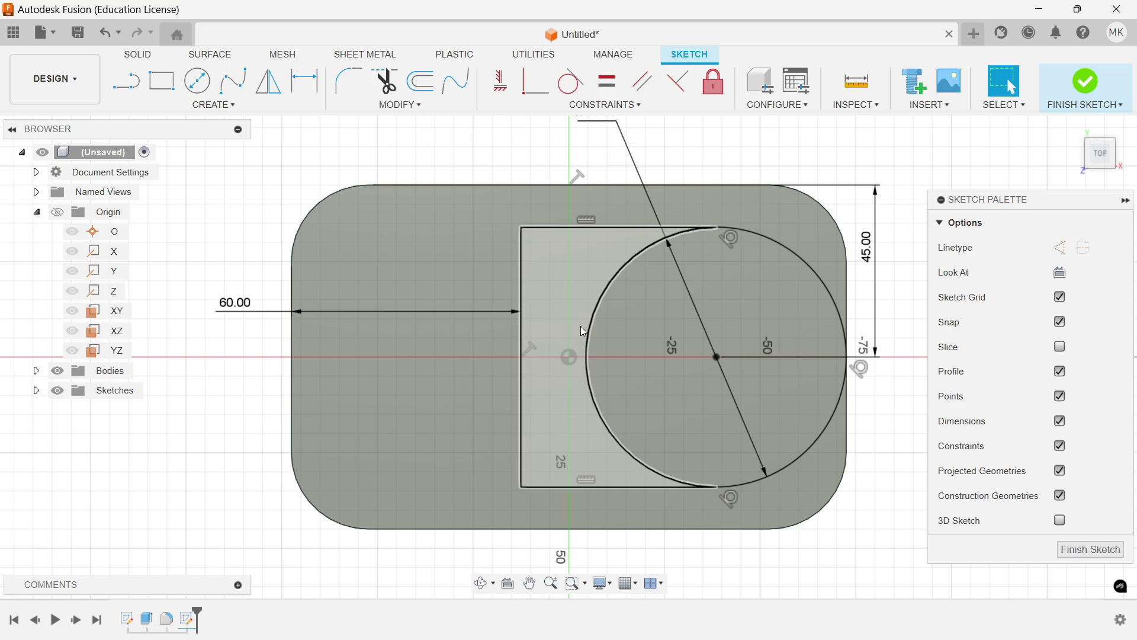
Trim away the circle's inner arc between the two connecting lines to leave a single rounded profile.
left_click(385, 89)
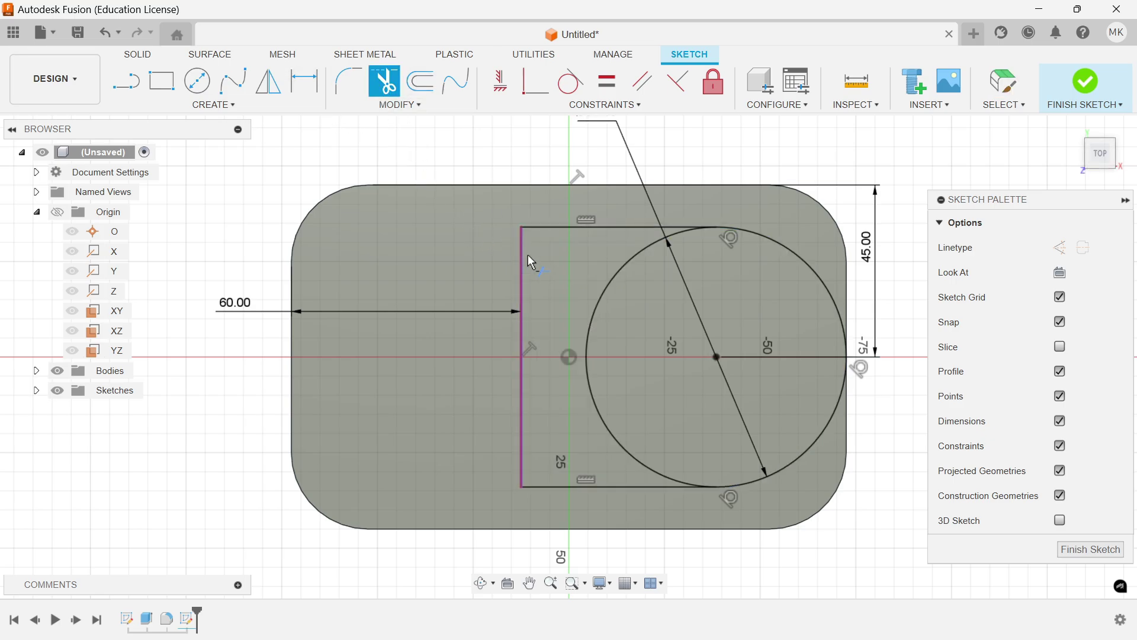
left_click(600, 300)
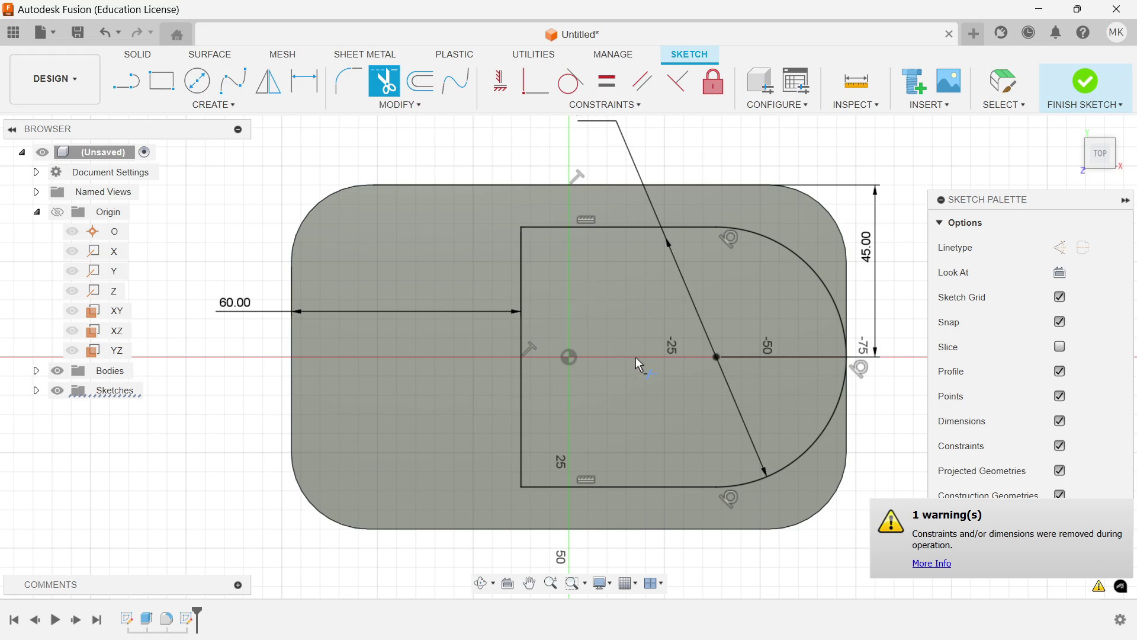
right_click(502, 157)
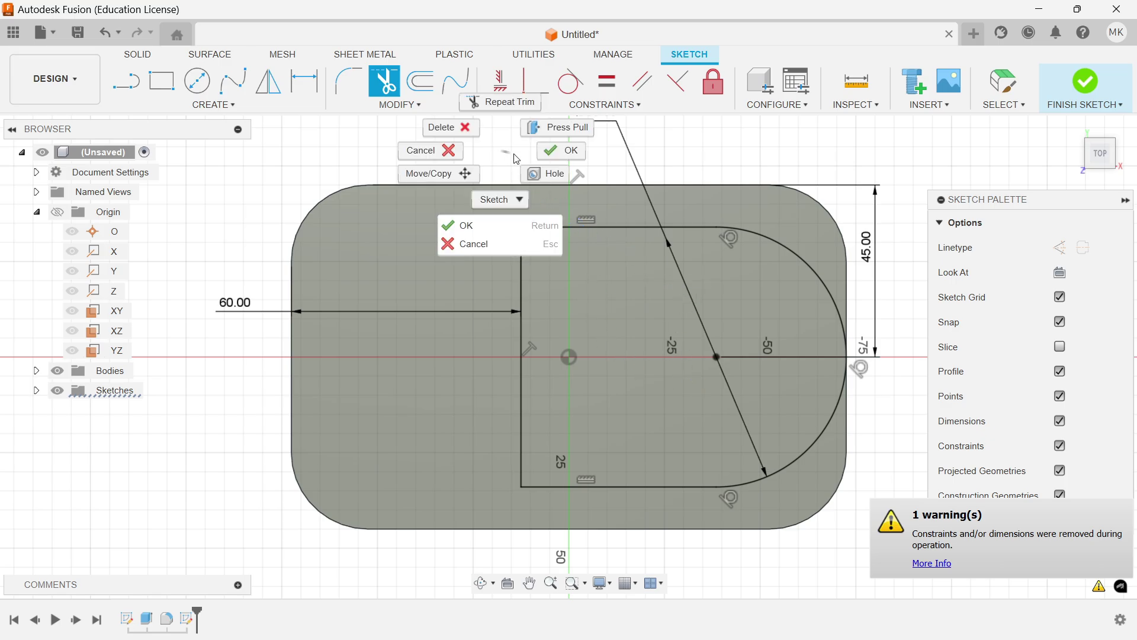
left_click(560, 154)
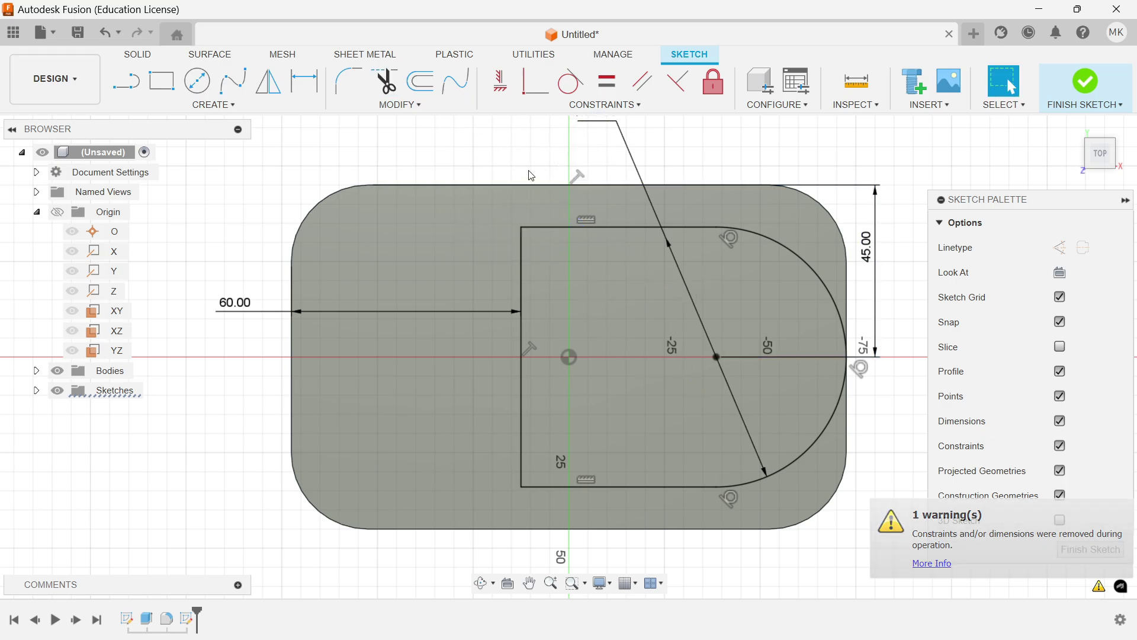
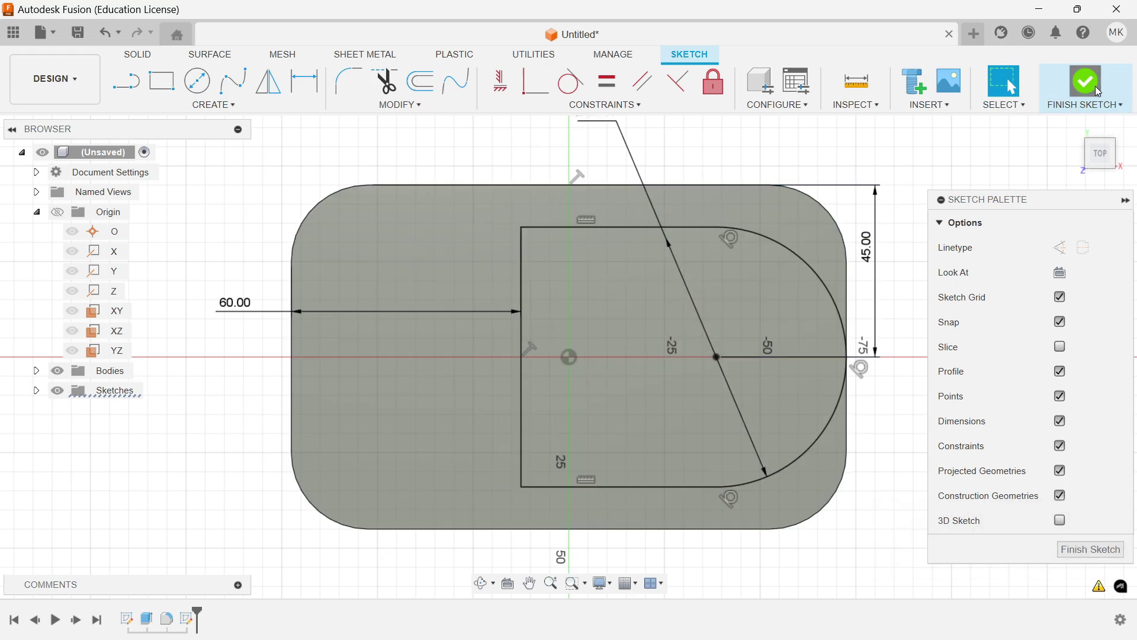
Finish the sketch and extrude the rounded profile 60 mm upward, joined to the base plate.
left_click(1111, 83)
left_click(167, 83)
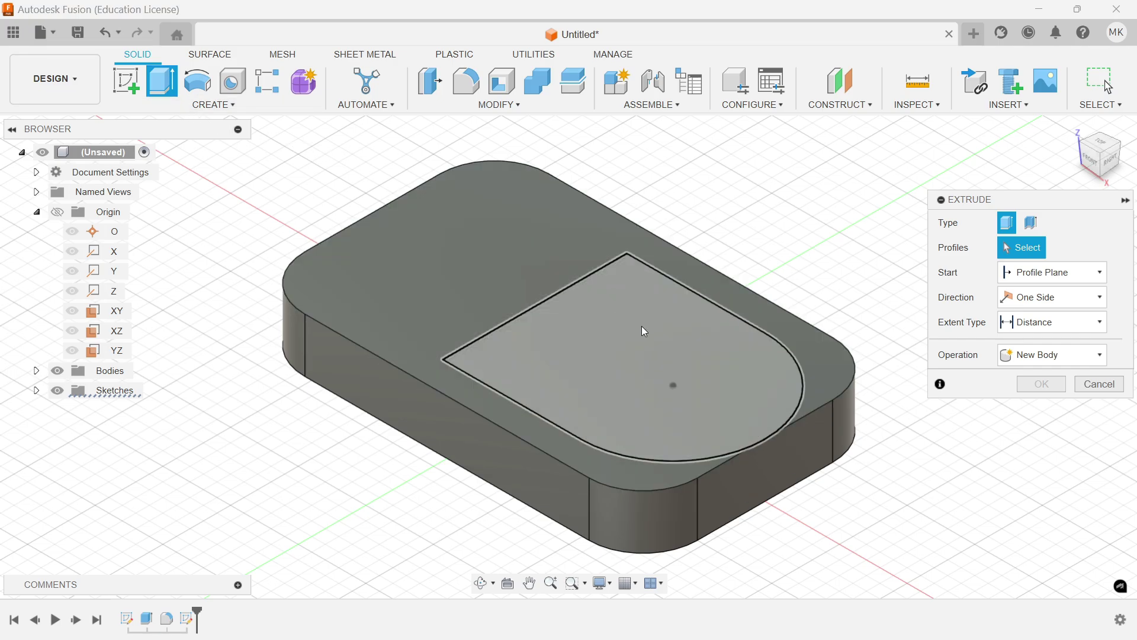
left_click(642, 326)
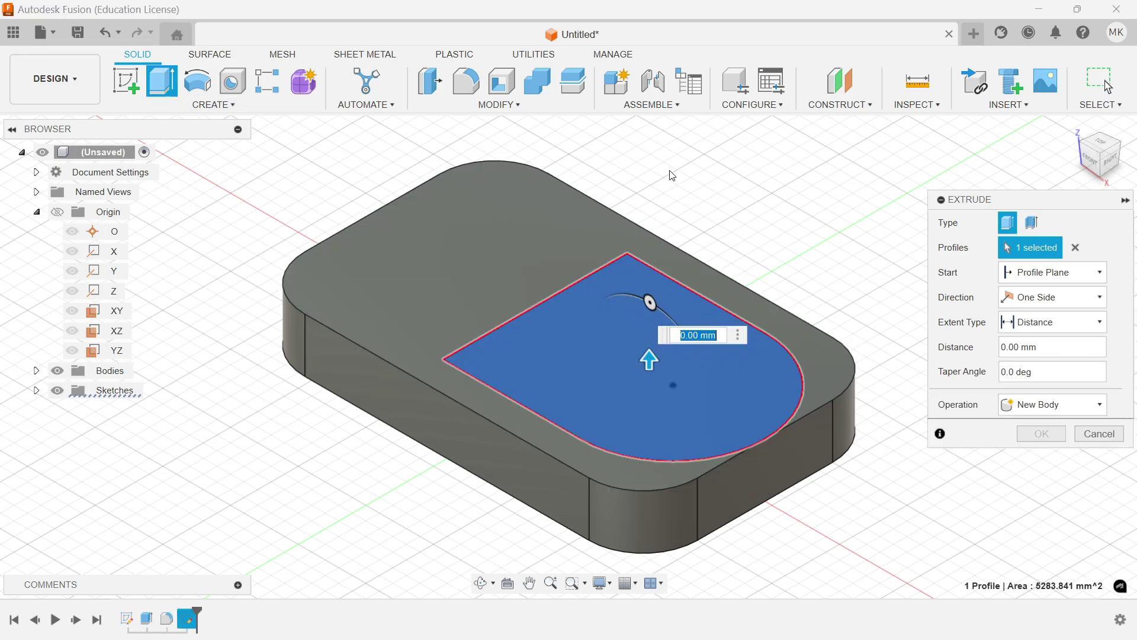
type("60")
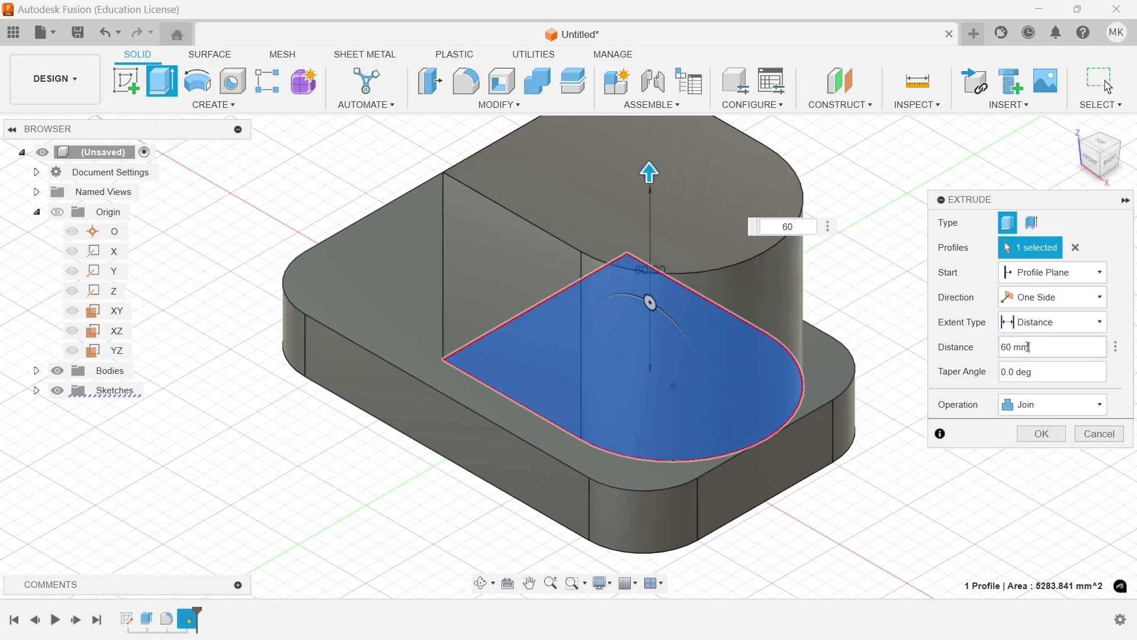
key("Return")
left_click(1054, 412)
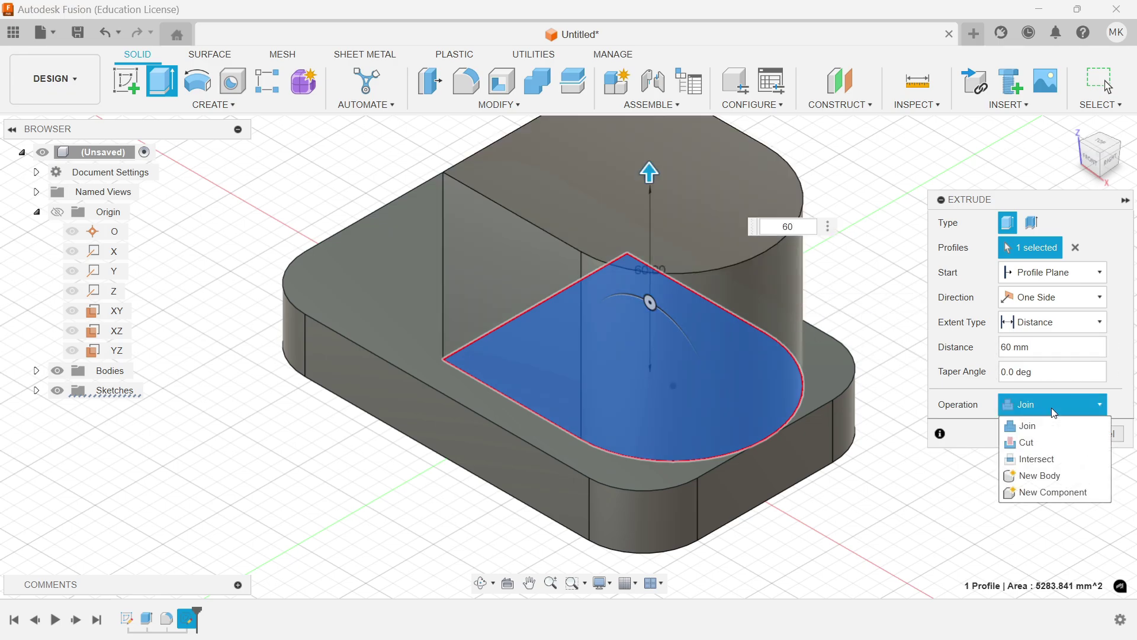
left_click(1054, 413)
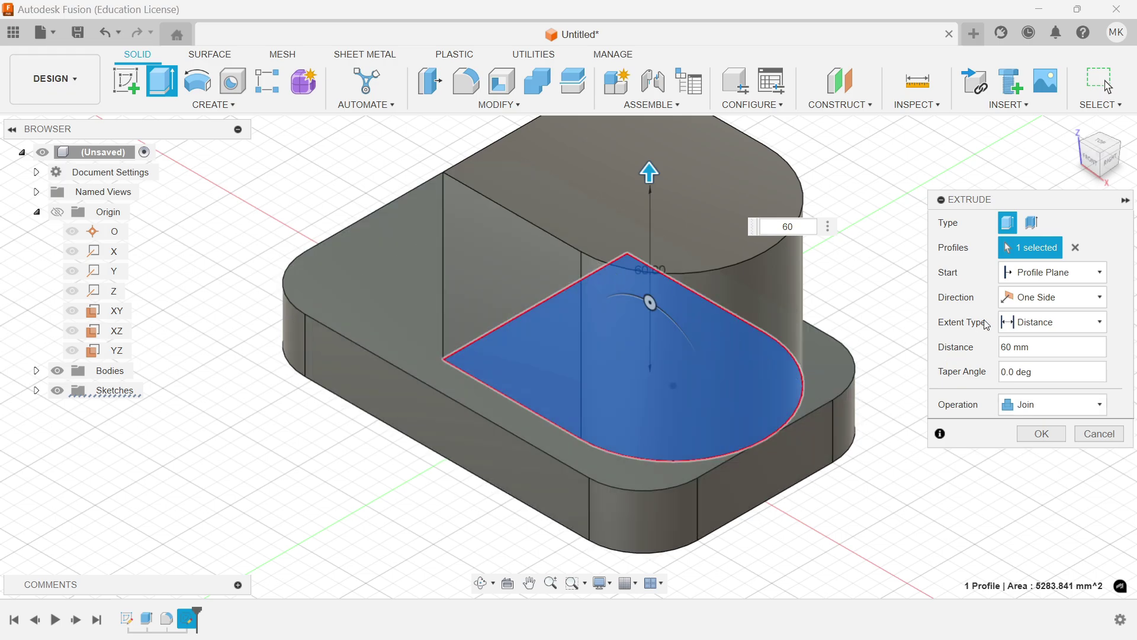
left_click(1050, 323)
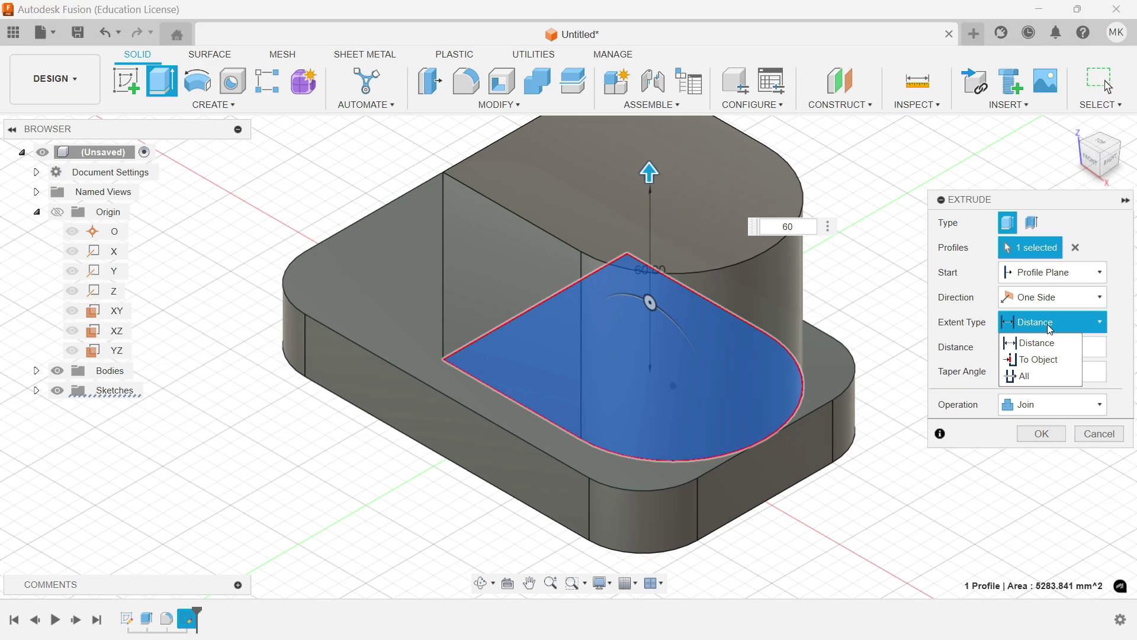
left_click(1050, 328)
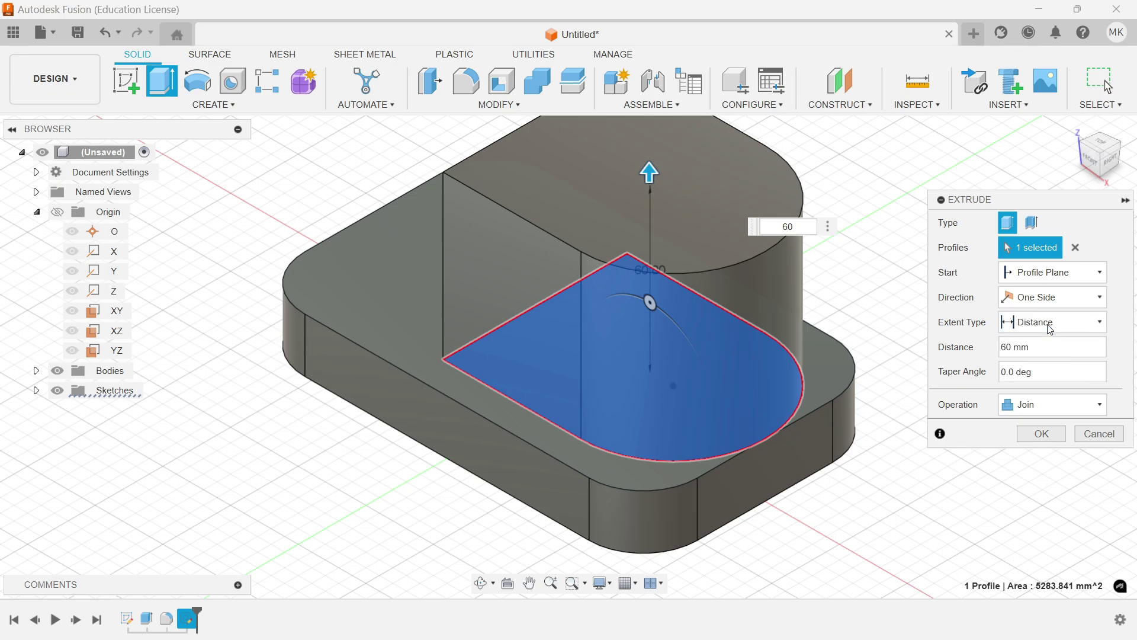
left_click(1042, 435)
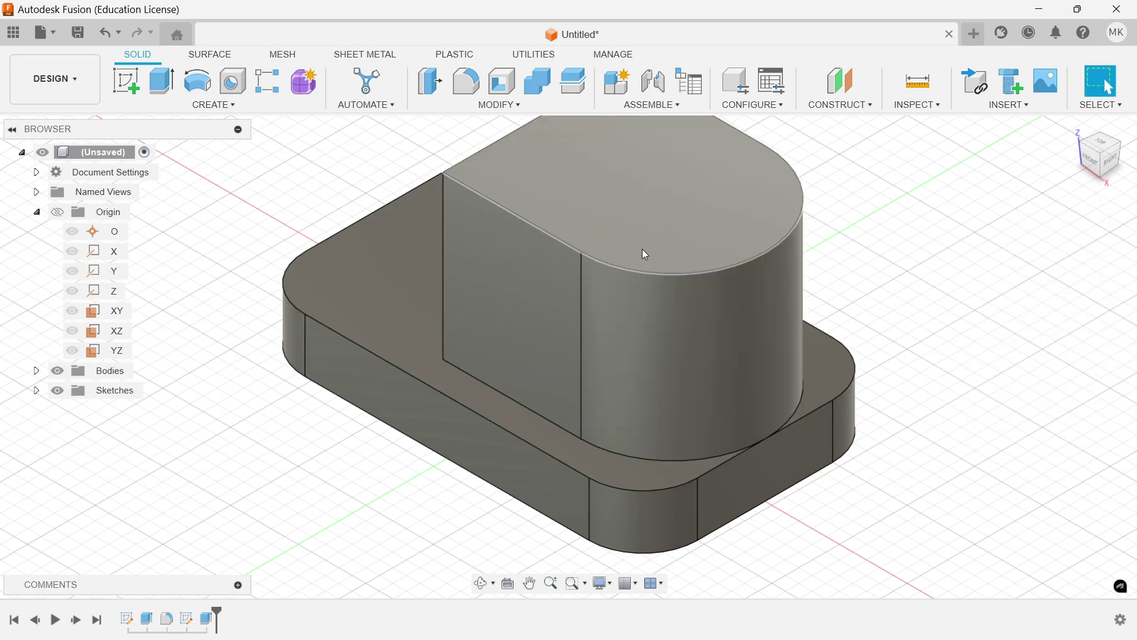
Start a sketch on the upright's top face and draw a line across its full width, about 22 mm from the flat end.
left_click(675, 230)
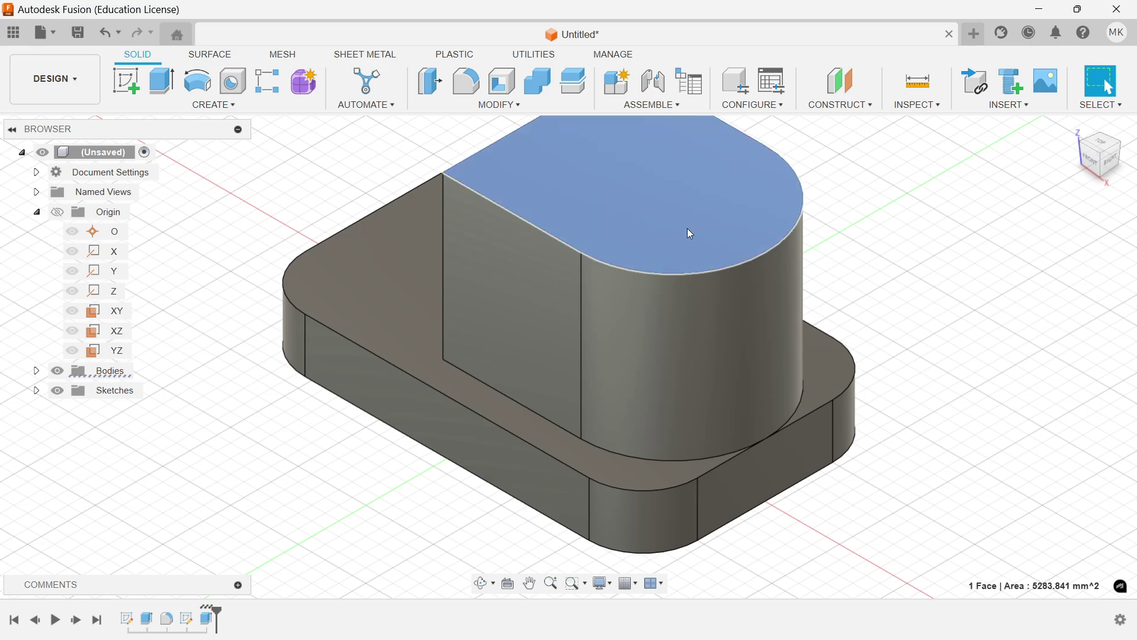
key("alt+Tab")
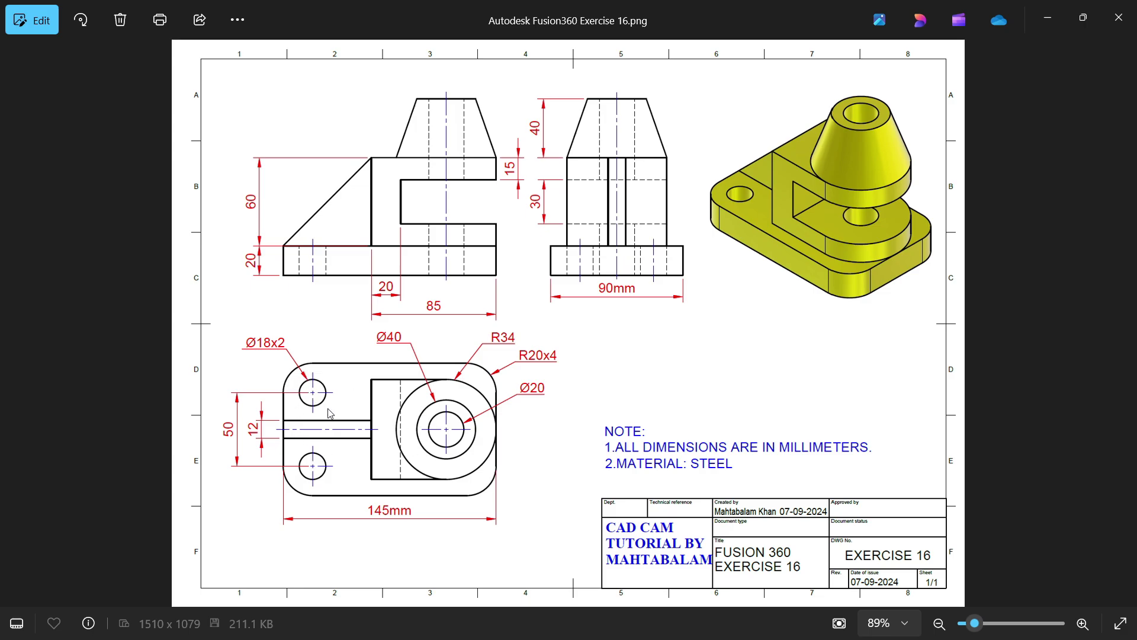
left_click(1049, 18)
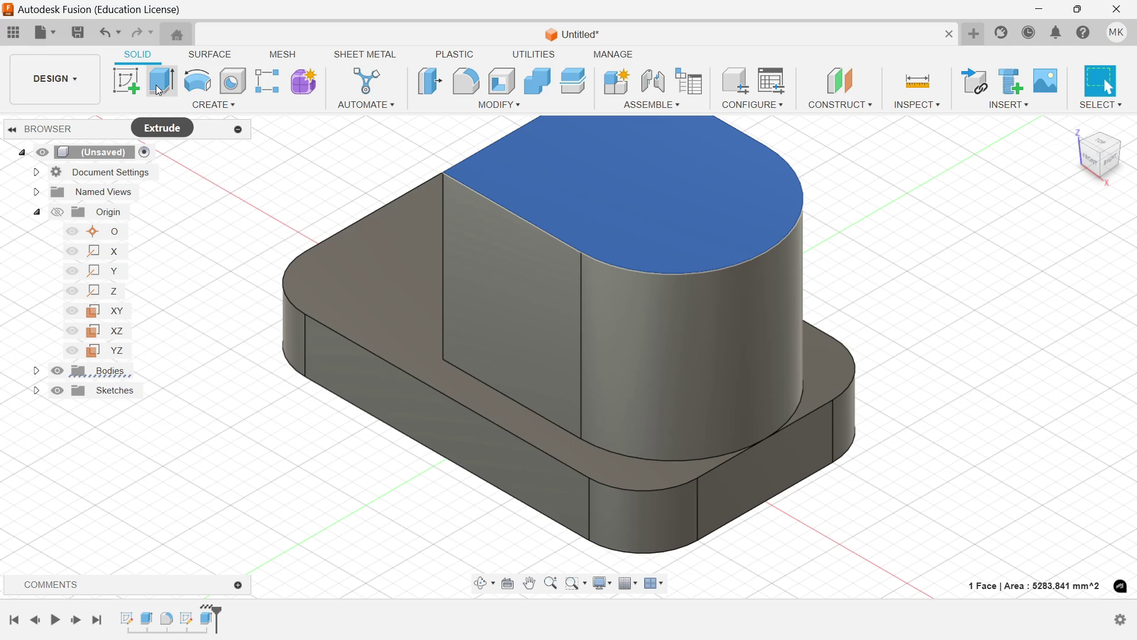
left_click(126, 90)
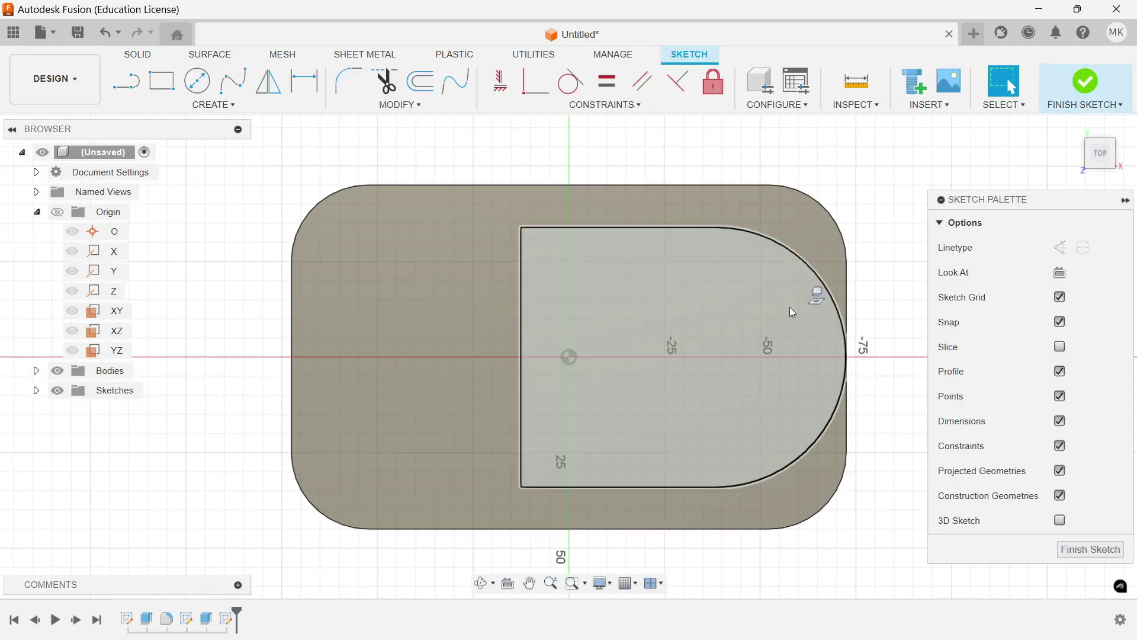
left_click(126, 81)
left_click(606, 226)
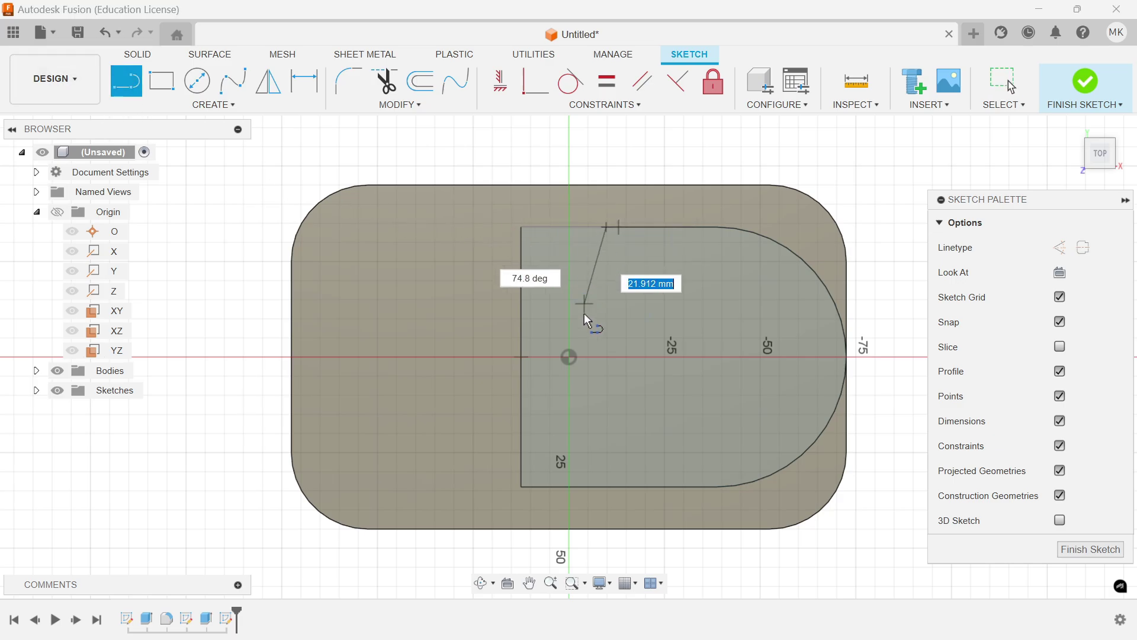
left_click(607, 486)
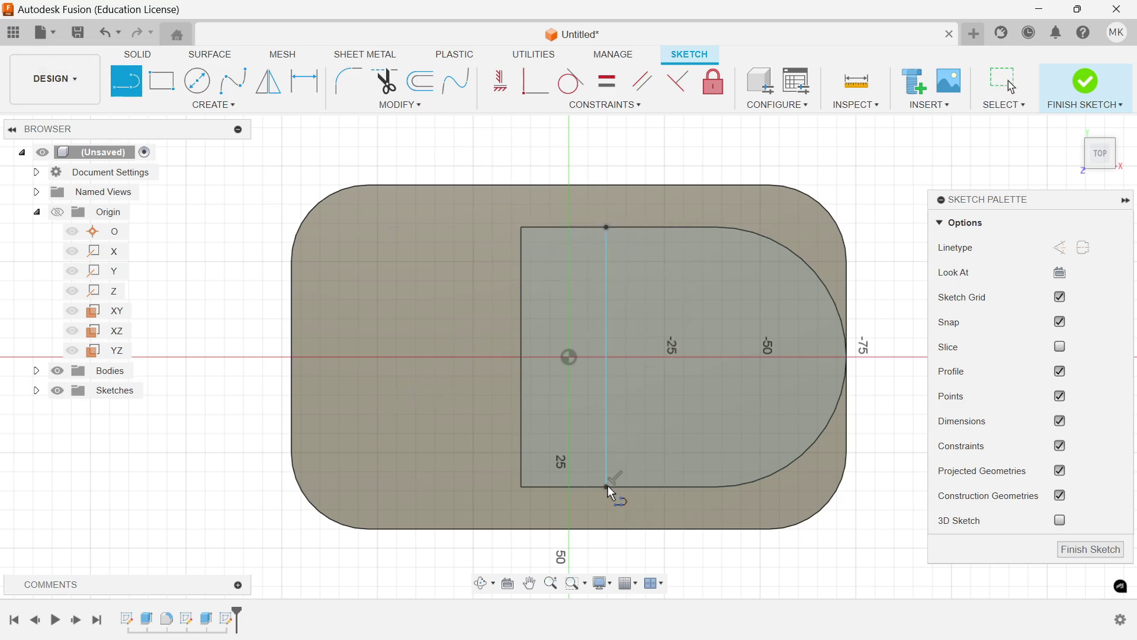
right_click(667, 435)
left_click(718, 434)
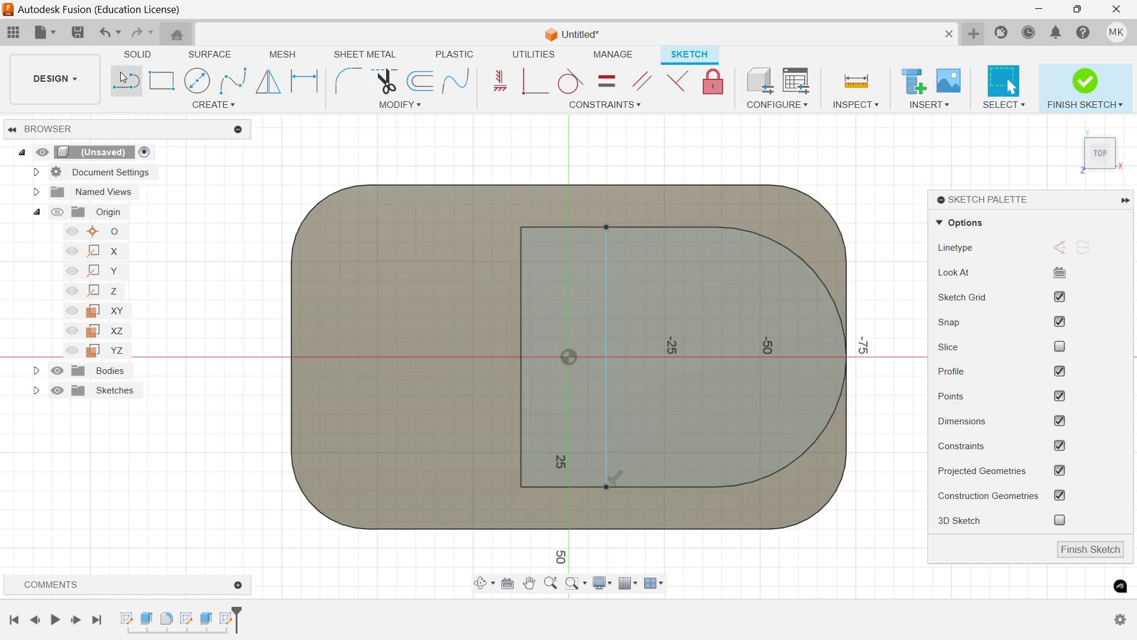
Dimension the line 20 mm from the upright's flat end and finish the sketch.
left_click(304, 81)
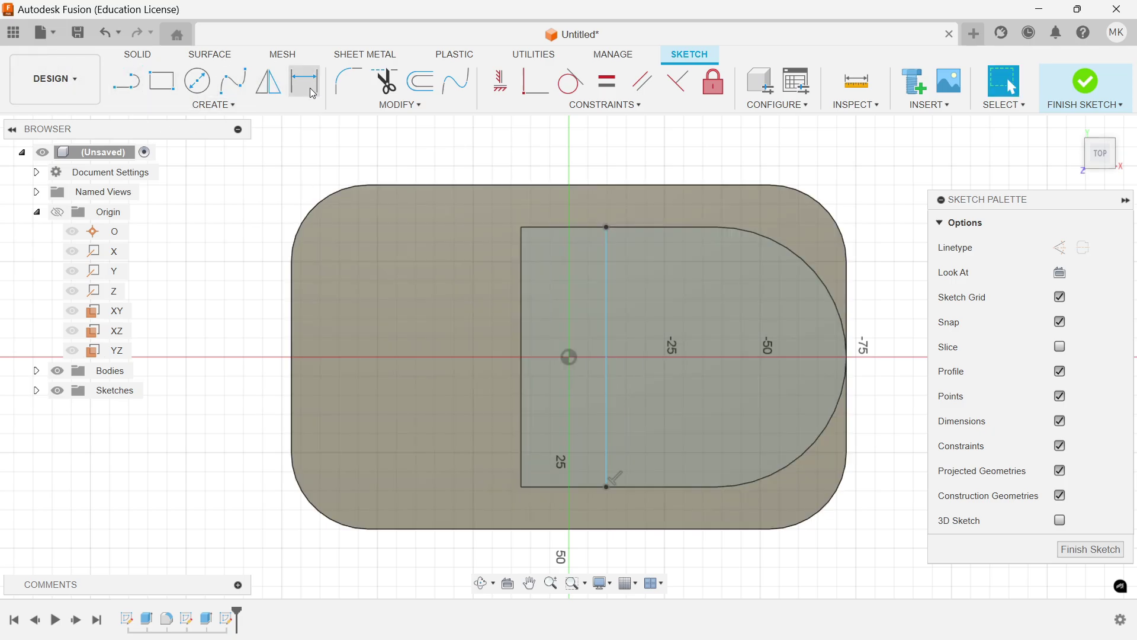
left_click(606, 340)
left_click(521, 317)
left_click(466, 309)
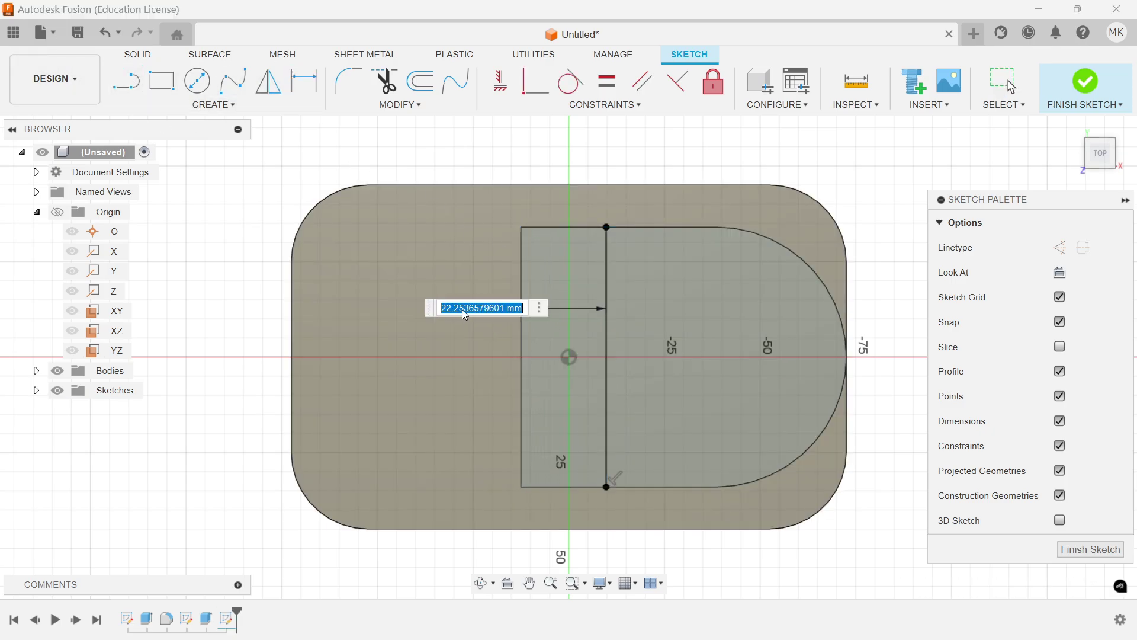
type("20")
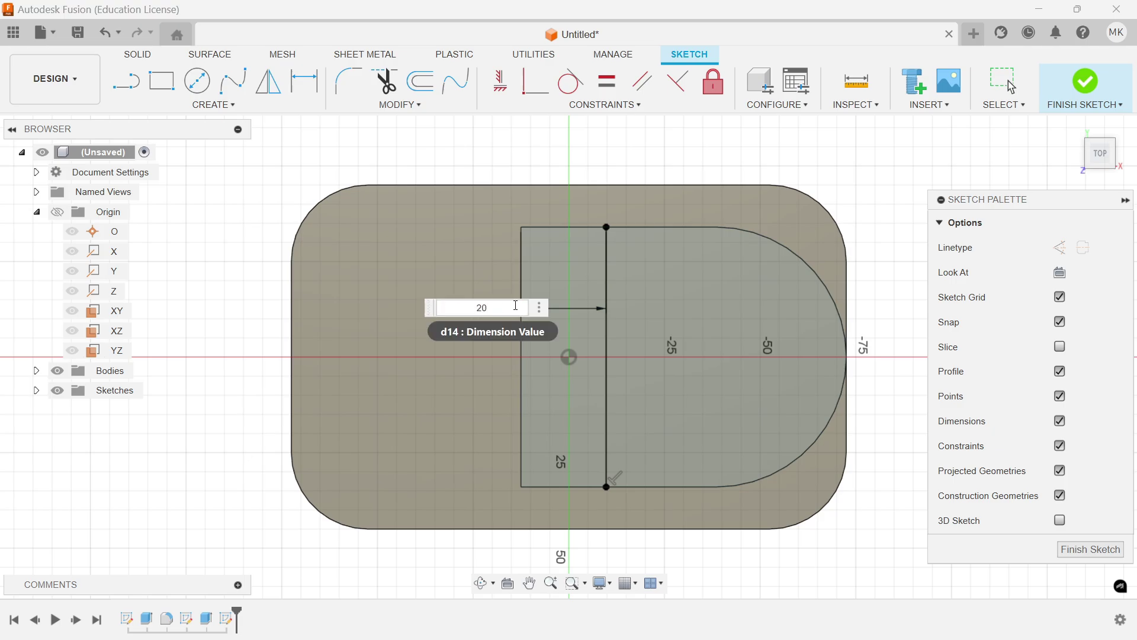
key("Return")
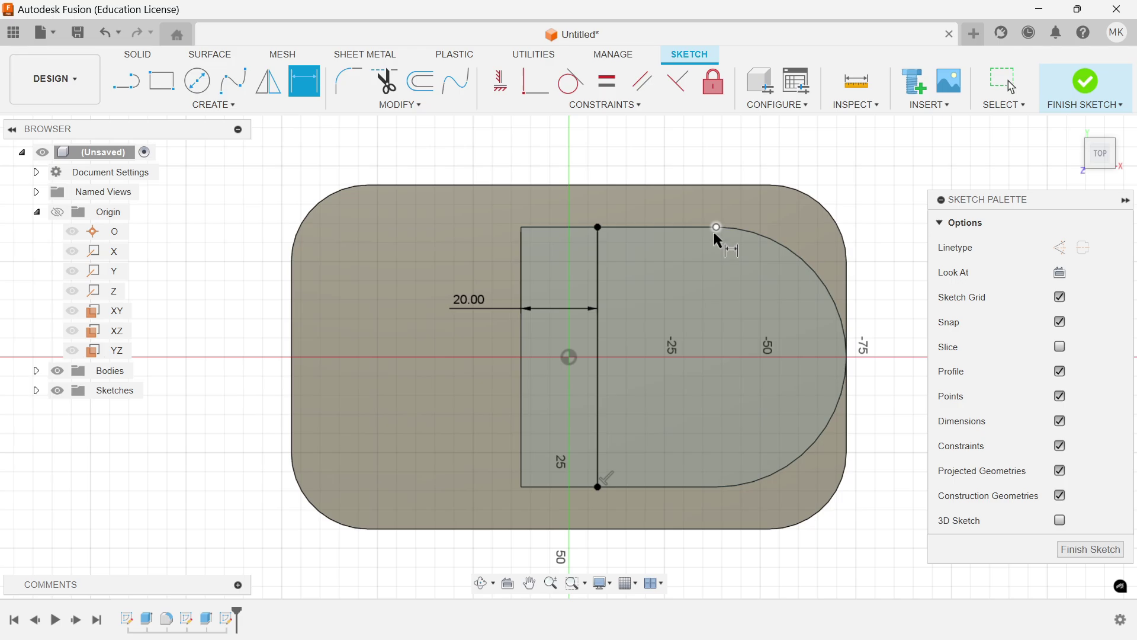
left_click(1085, 81)
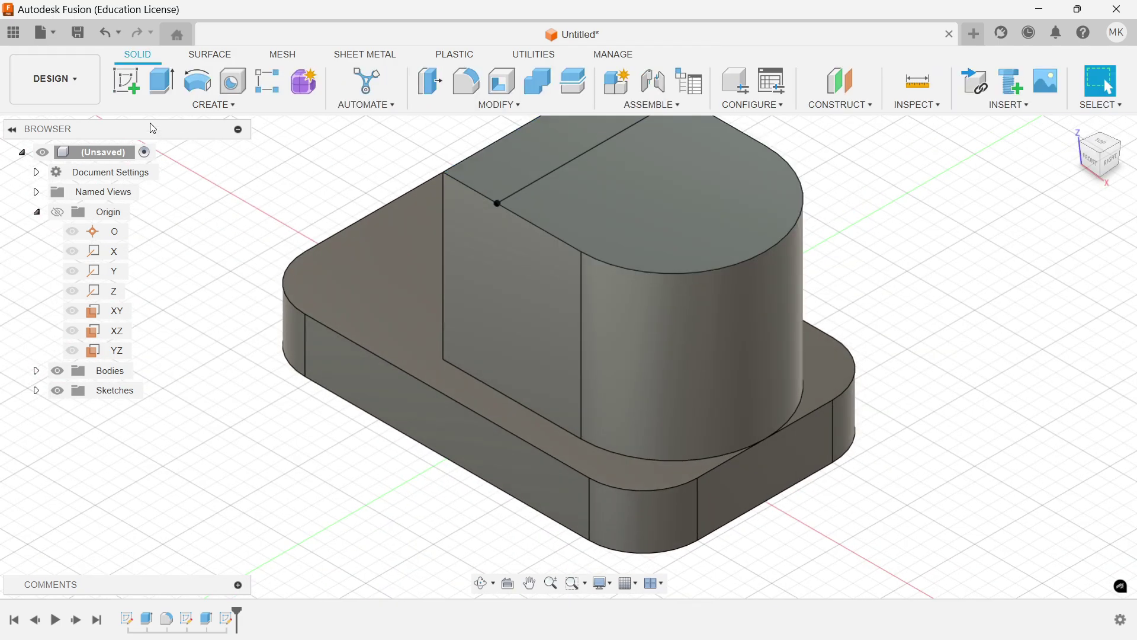
Start an extrusion of the rounded profile on the upright's top face, with its start offset -15 mm from the profile plane.
left_click(158, 89)
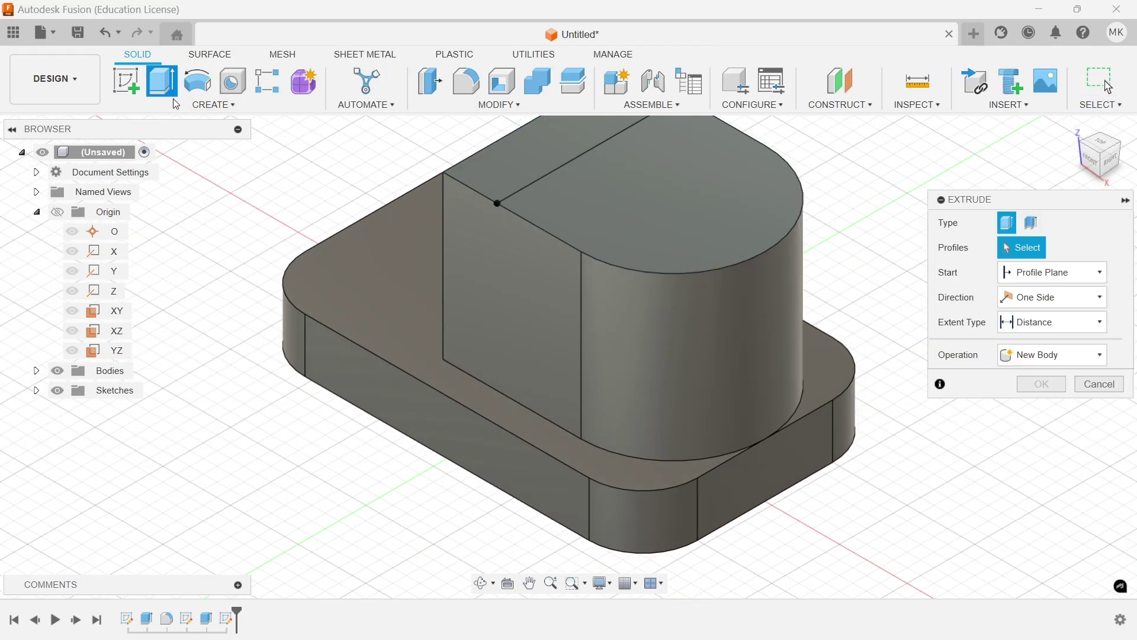
left_click(665, 200)
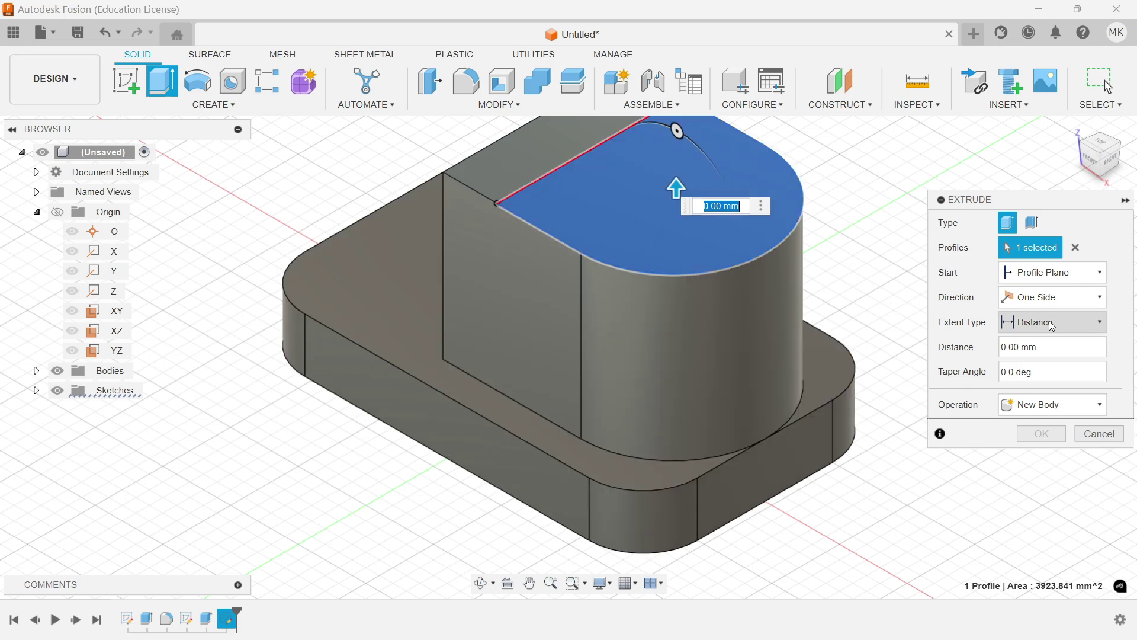
left_click(1052, 274)
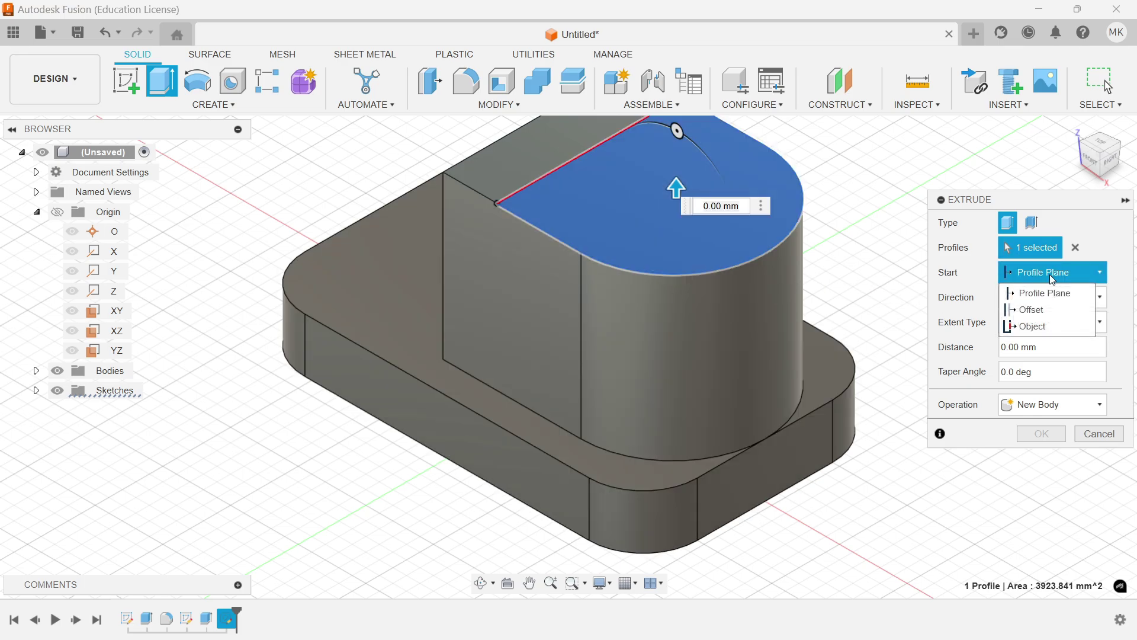
left_click(1039, 310)
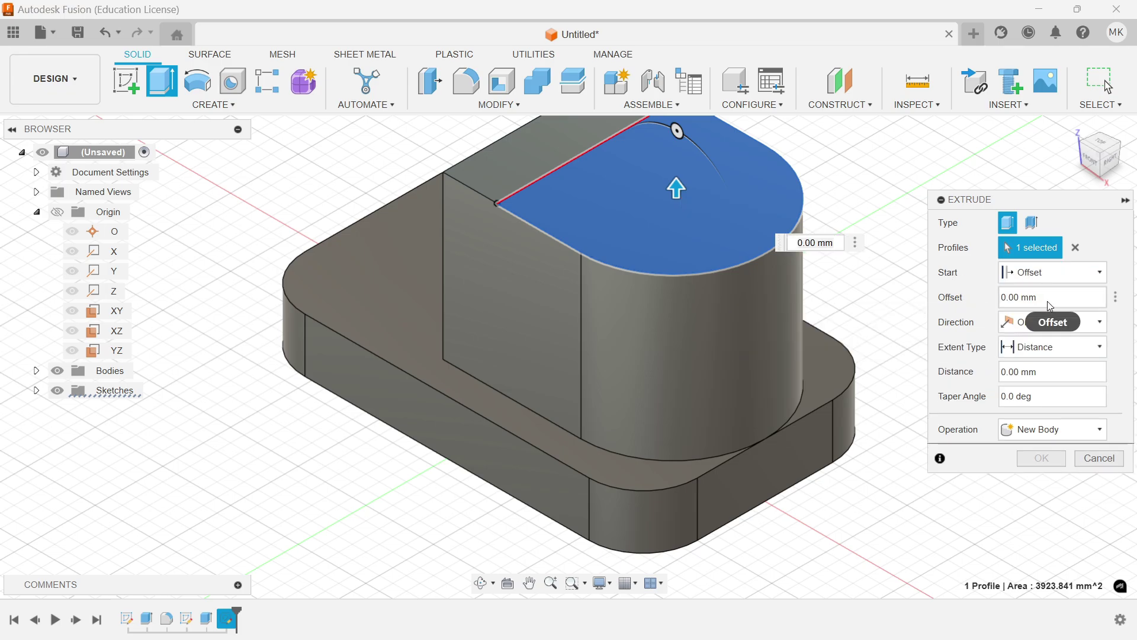
type("15")
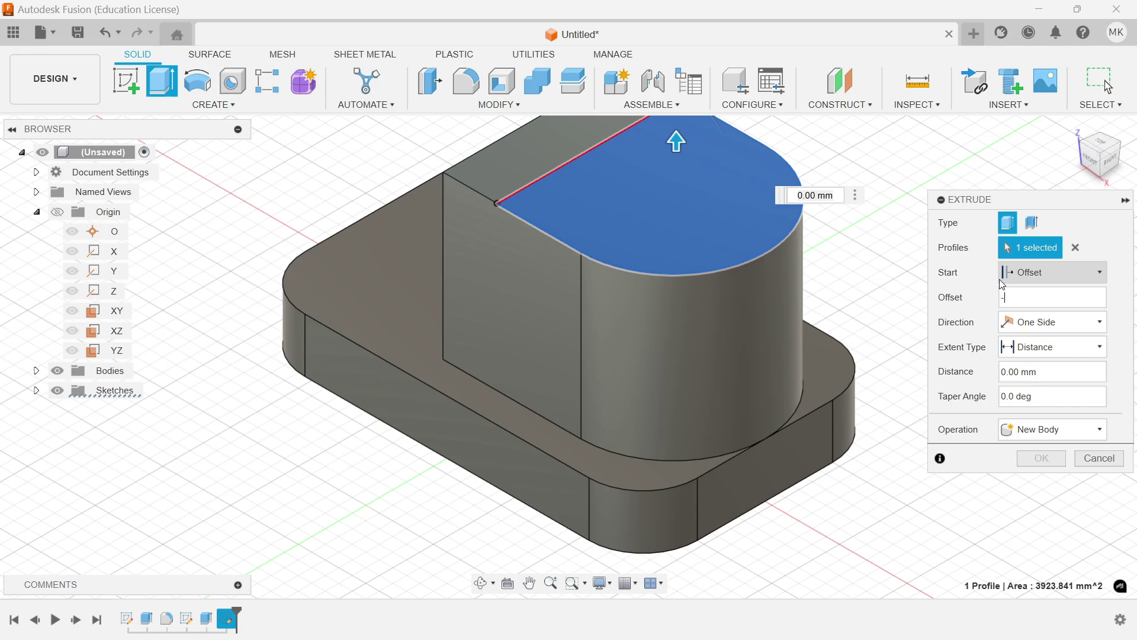
key("Return")
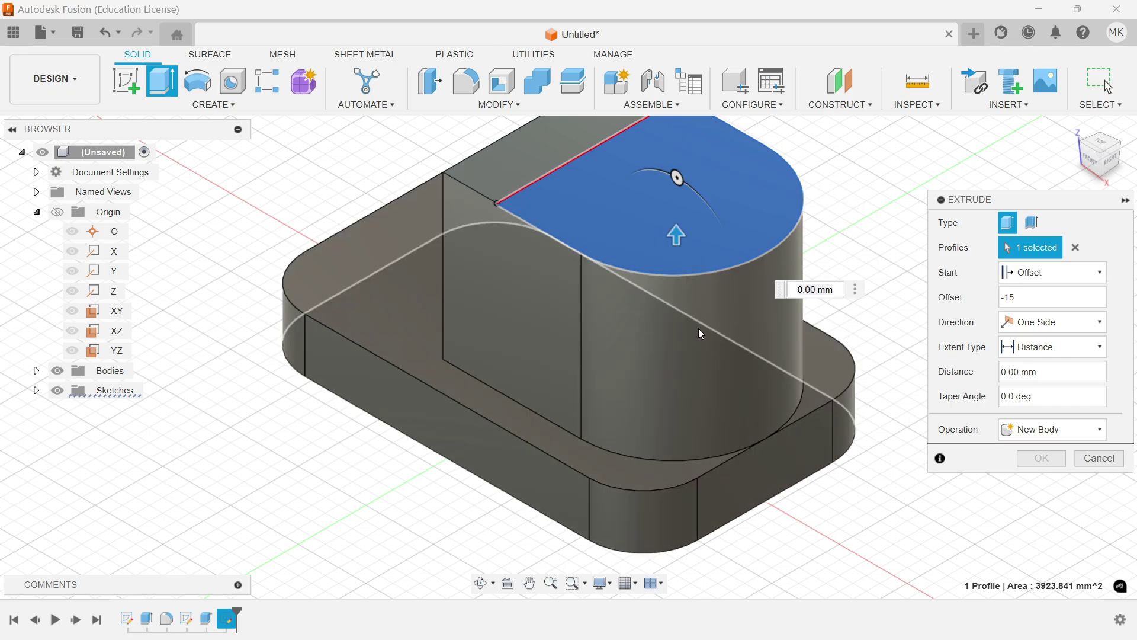
Extrude the offset profile a distance of -30 mm as a cut to open the slot through the upright.
left_click(1054, 351)
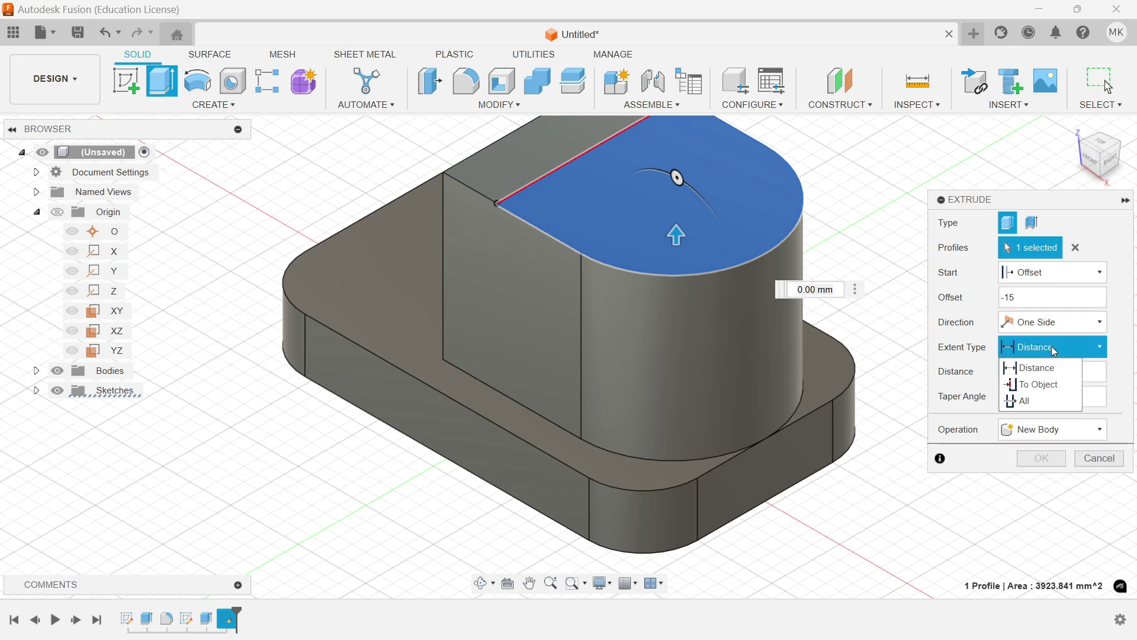
left_click(1037, 368)
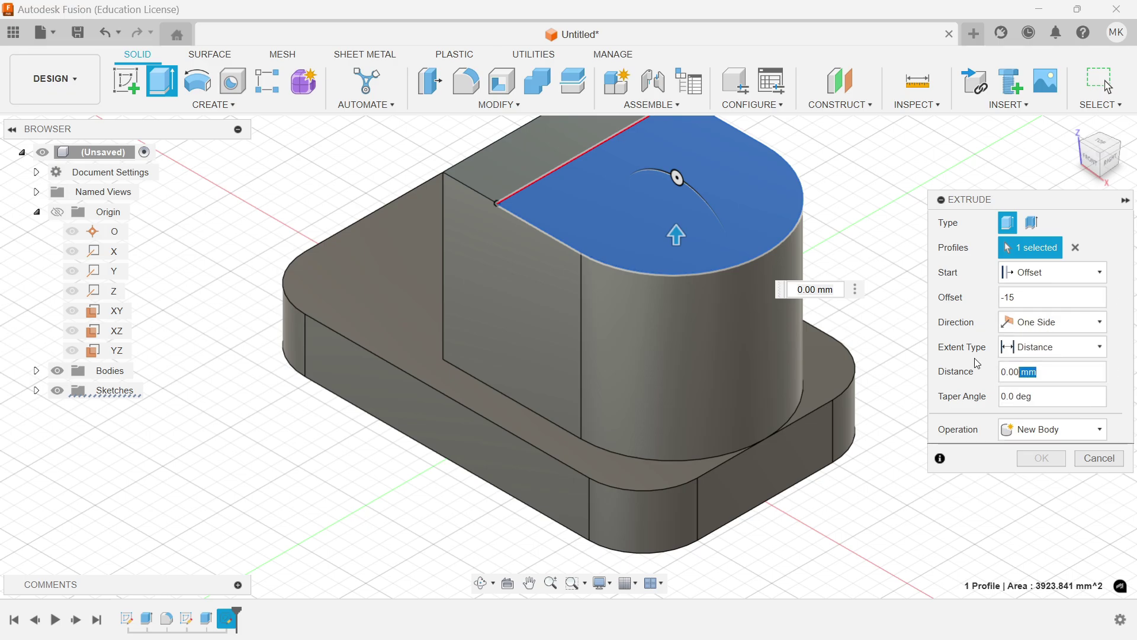
double_click(1028, 372)
triple_click(1028, 373)
type("-30")
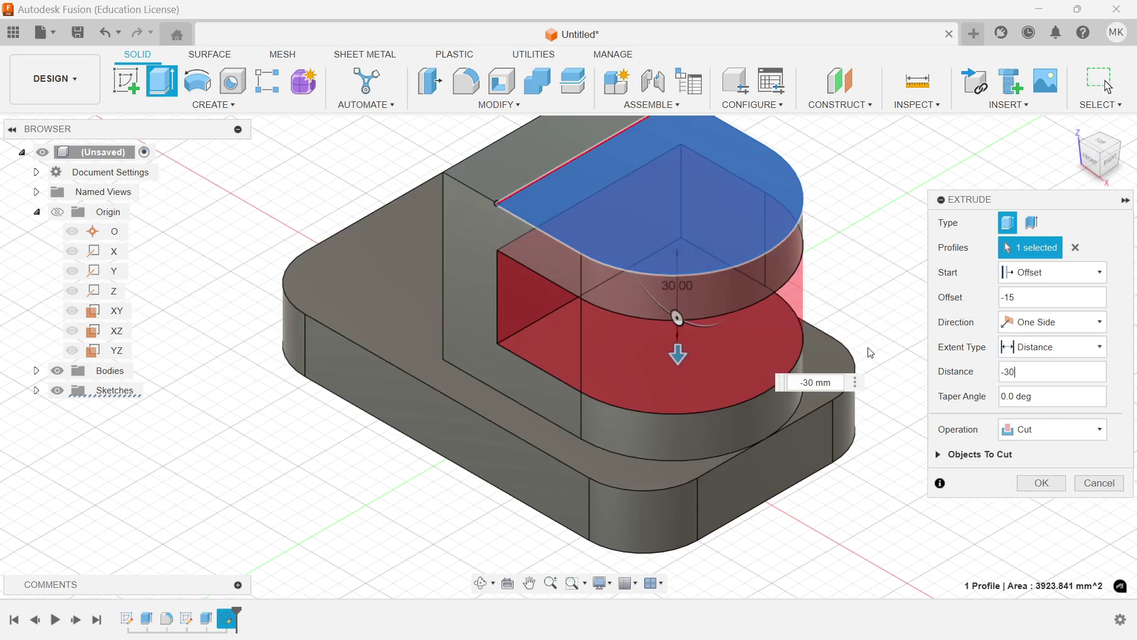
scroll(775, 319, "down", 1)
middle_click_drag(884, 322, 872, 280, "shift")
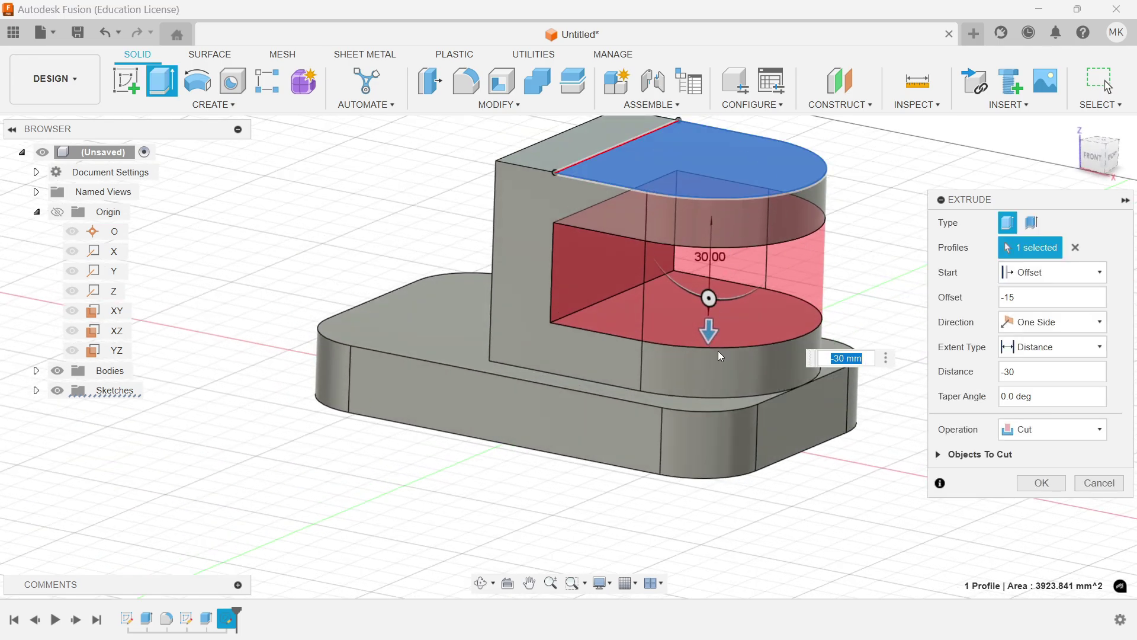
left_click(1088, 435)
left_click(1089, 433)
left_click(1031, 489)
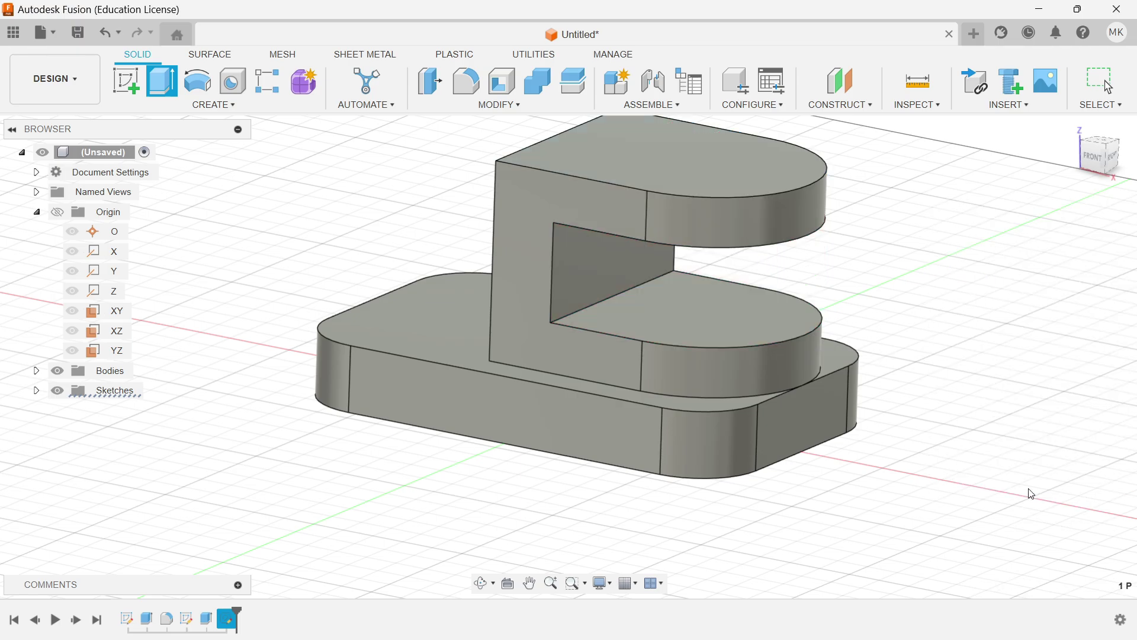
Create a midplane between the two long side faces of the base plate.
middle_click_drag(939, 347, 985, 365, "shift")
middle_click_drag(538, 320, 879, 126, "shift")
left_click(851, 111)
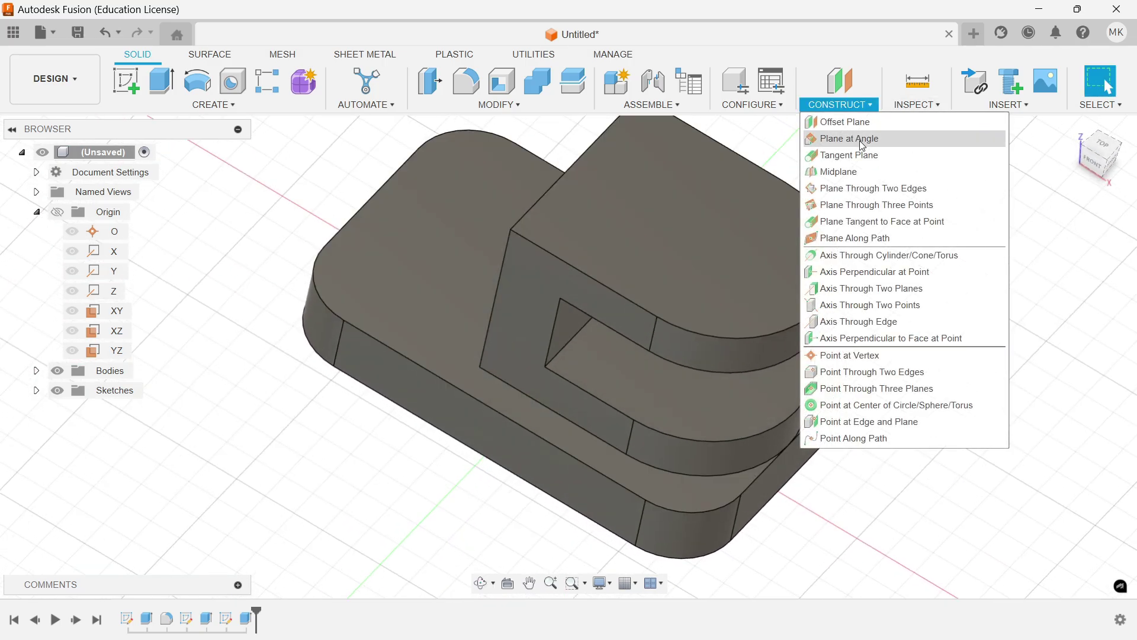
left_click(832, 170)
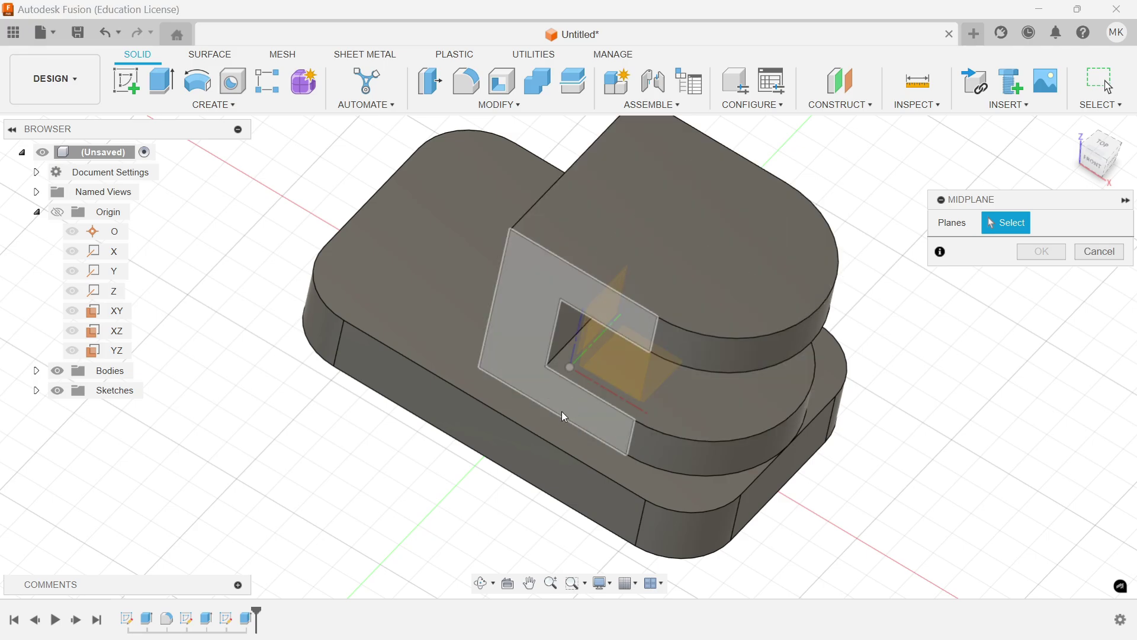
left_click(528, 454)
middle_click_drag(731, 431, 936, 390, "shift")
left_click(936, 391)
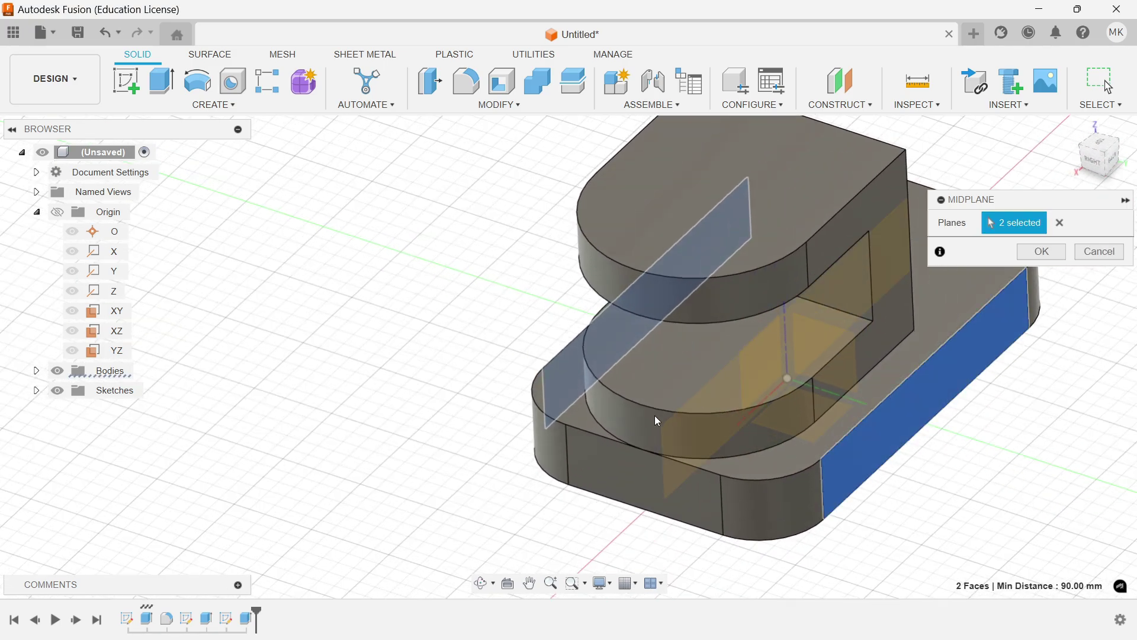
left_click(1041, 252)
Start a sketch on the new midplane and draw a diagonal line from beside the upright's top corner down towards the base plate's far end.
left_click(111, 417)
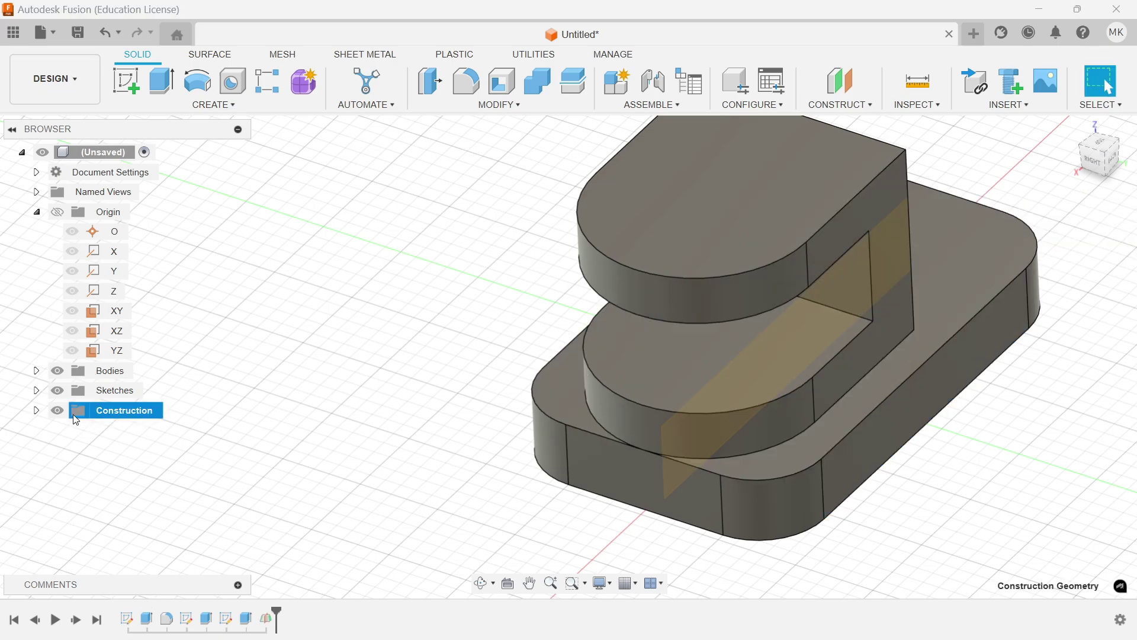
left_click(36, 409)
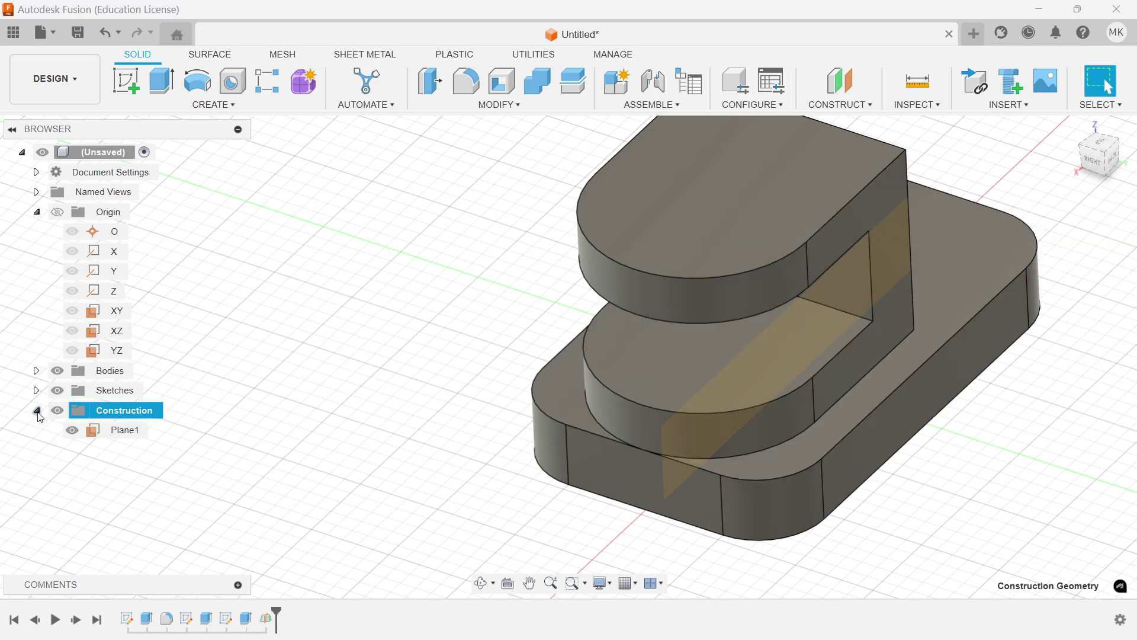
left_click(108, 432)
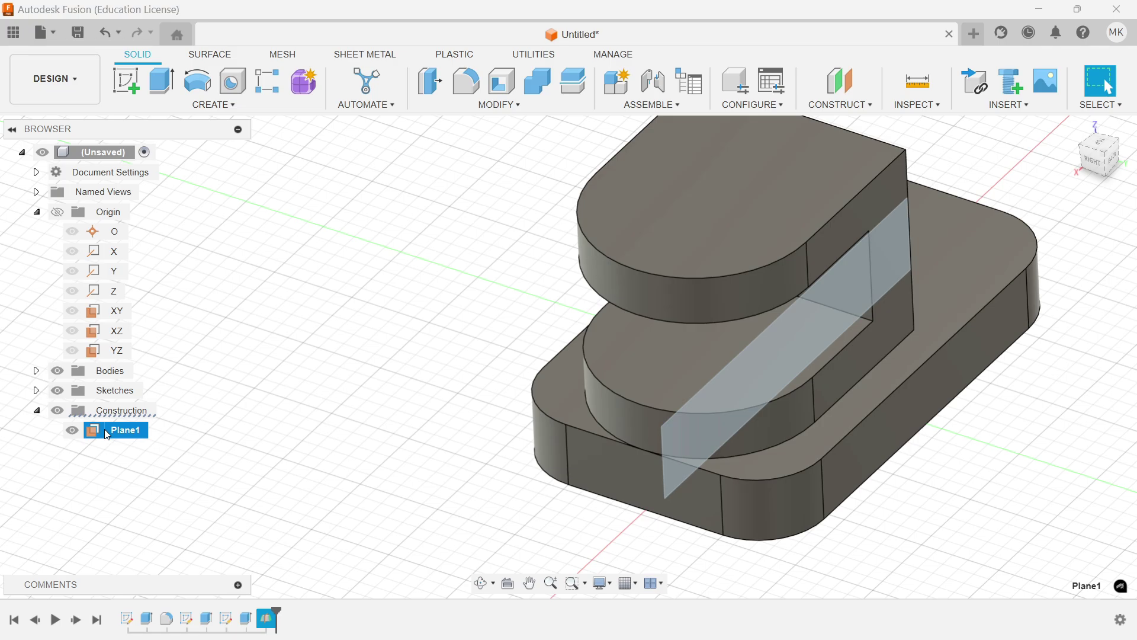
left_click(123, 80)
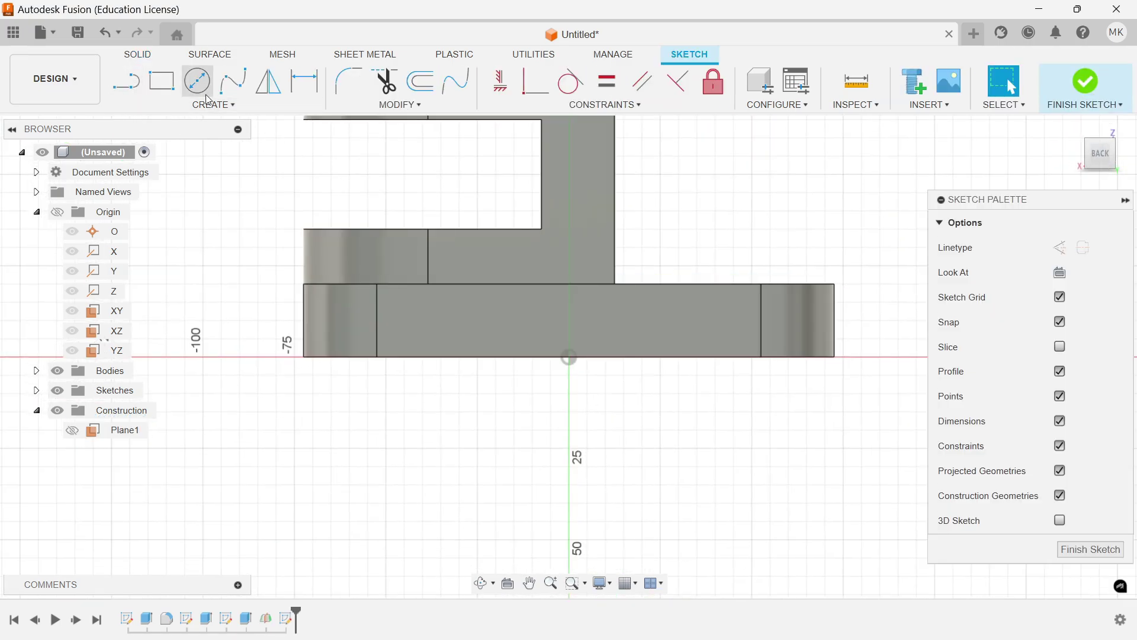
left_click(128, 83)
scroll(640, 213, "down", 4)
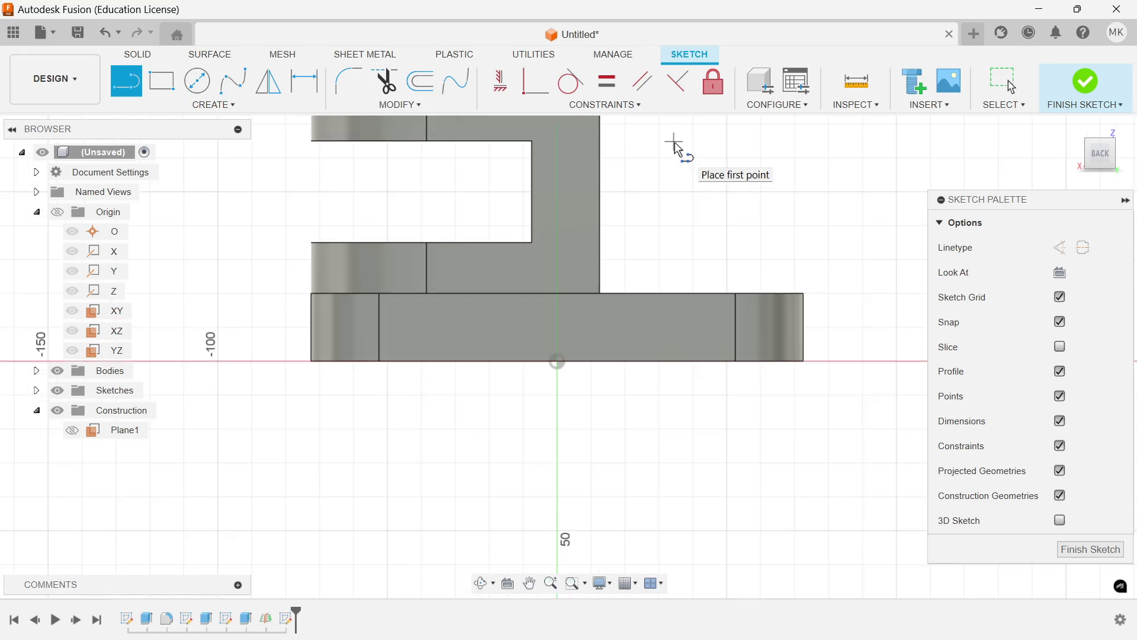
scroll(657, 148, "up", 3)
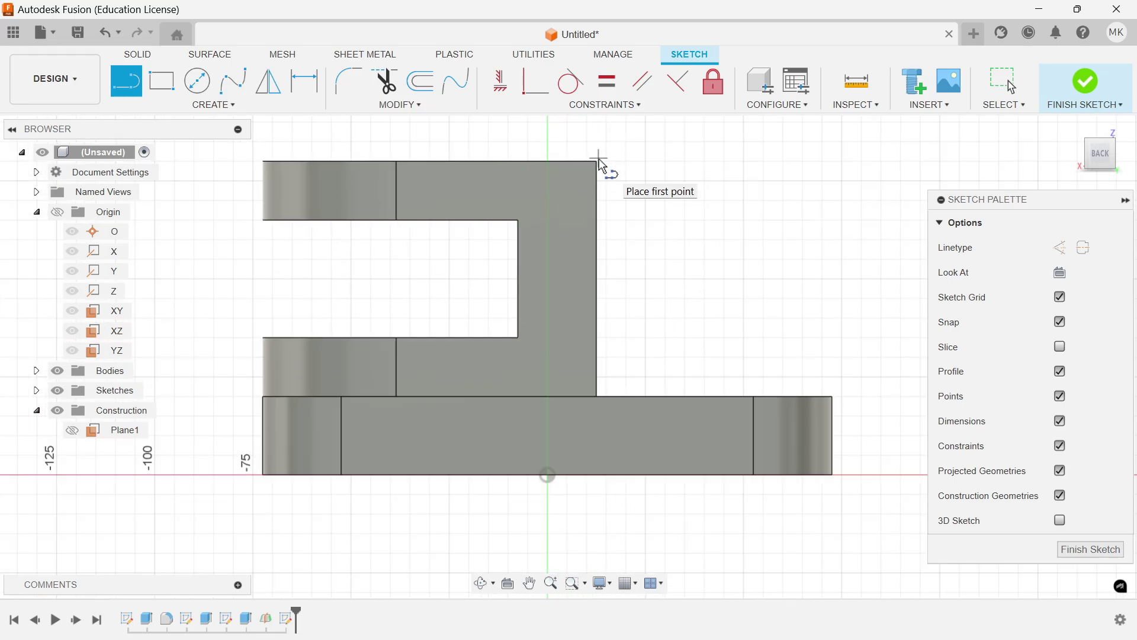
left_click(626, 162)
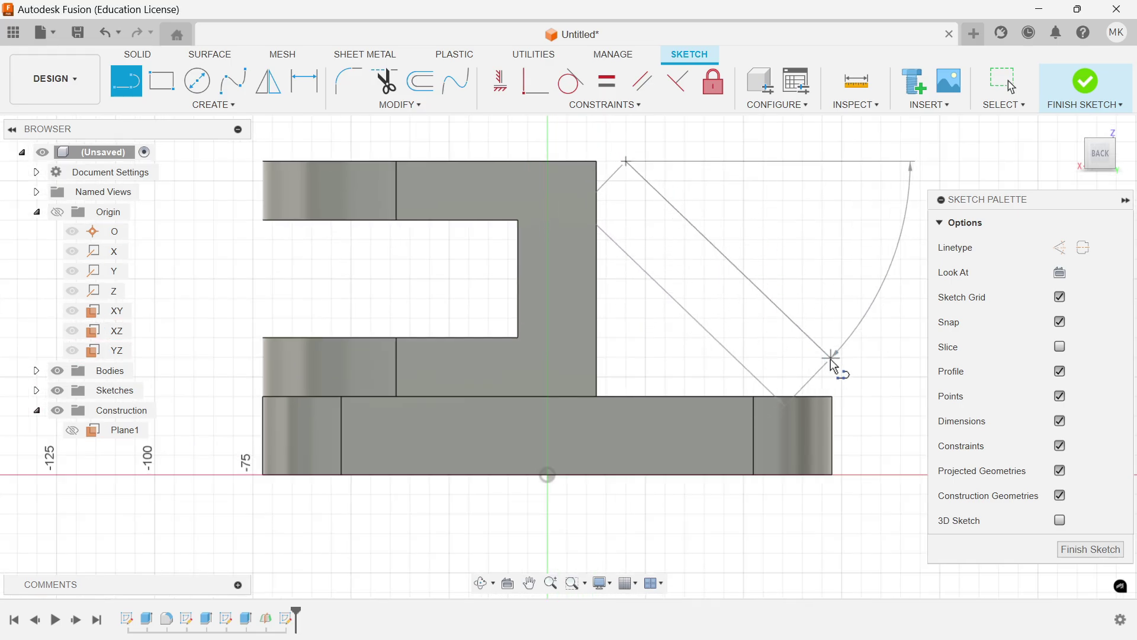
right_click(831, 250)
left_click(904, 254)
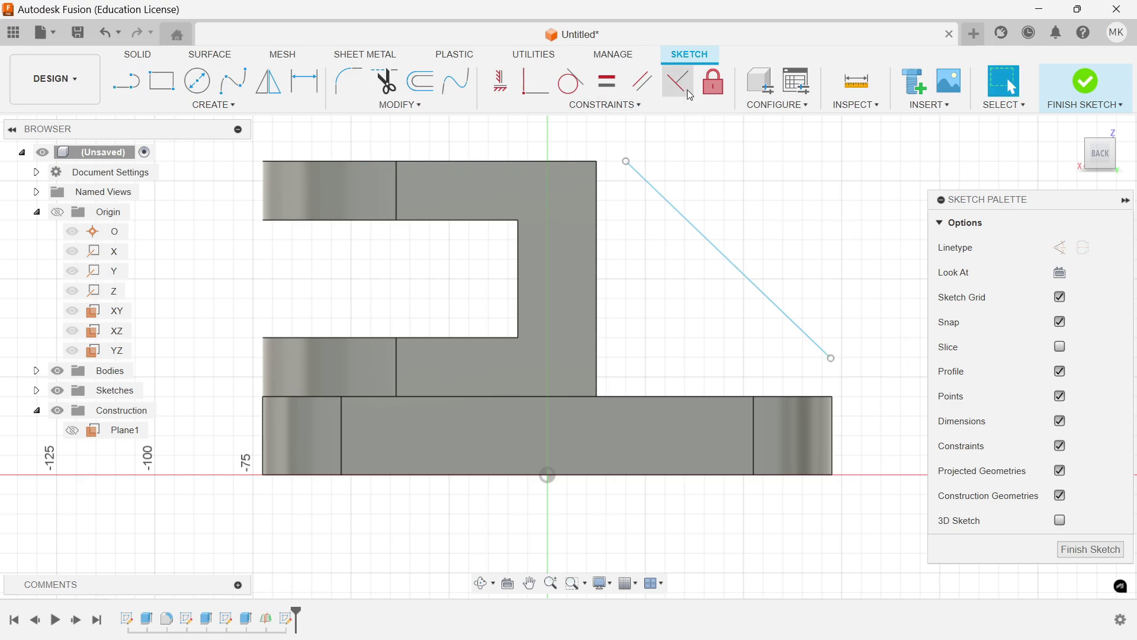
Make the line's ends coincident with the upright's top edge and the base plate's top end edge, and finish the sketch.
left_click(532, 84)
left_click(626, 161)
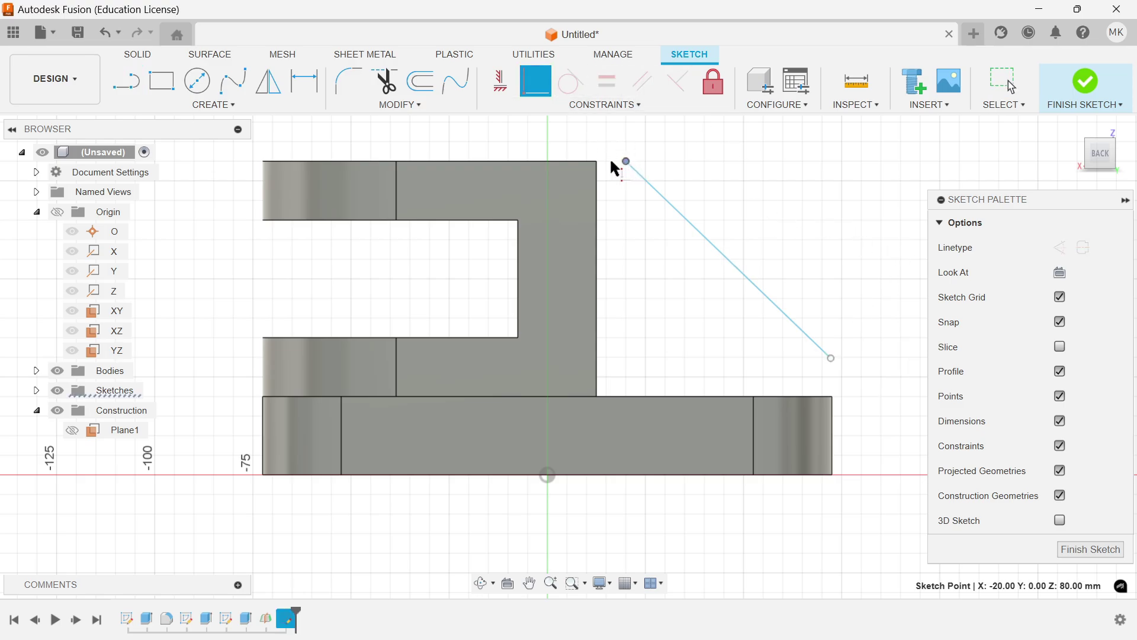
left_click(597, 162)
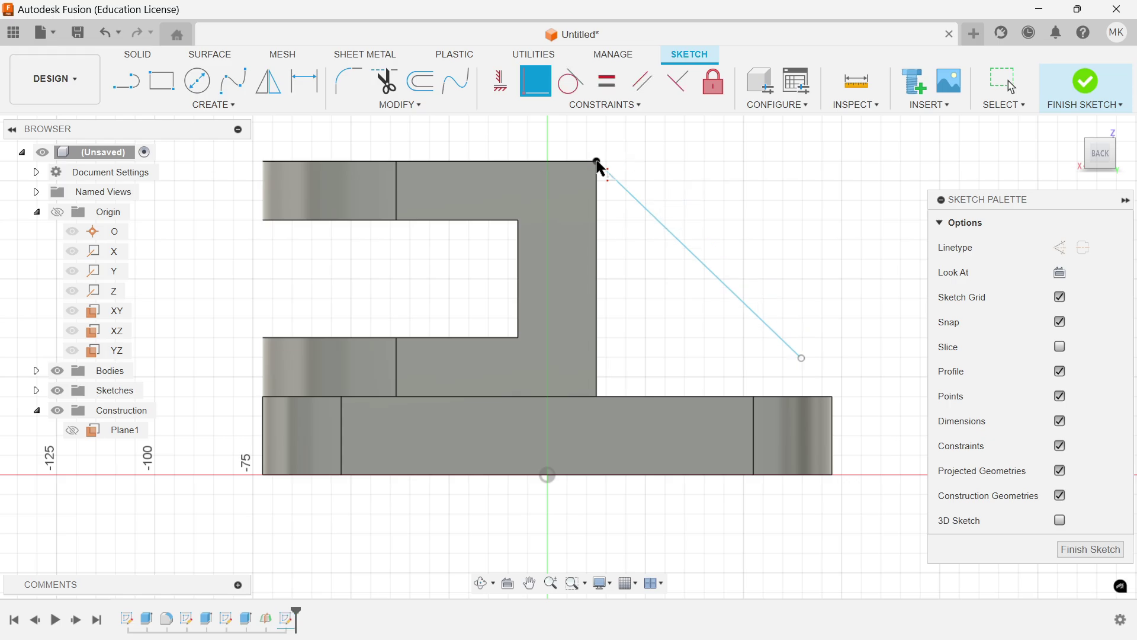
left_click(832, 397)
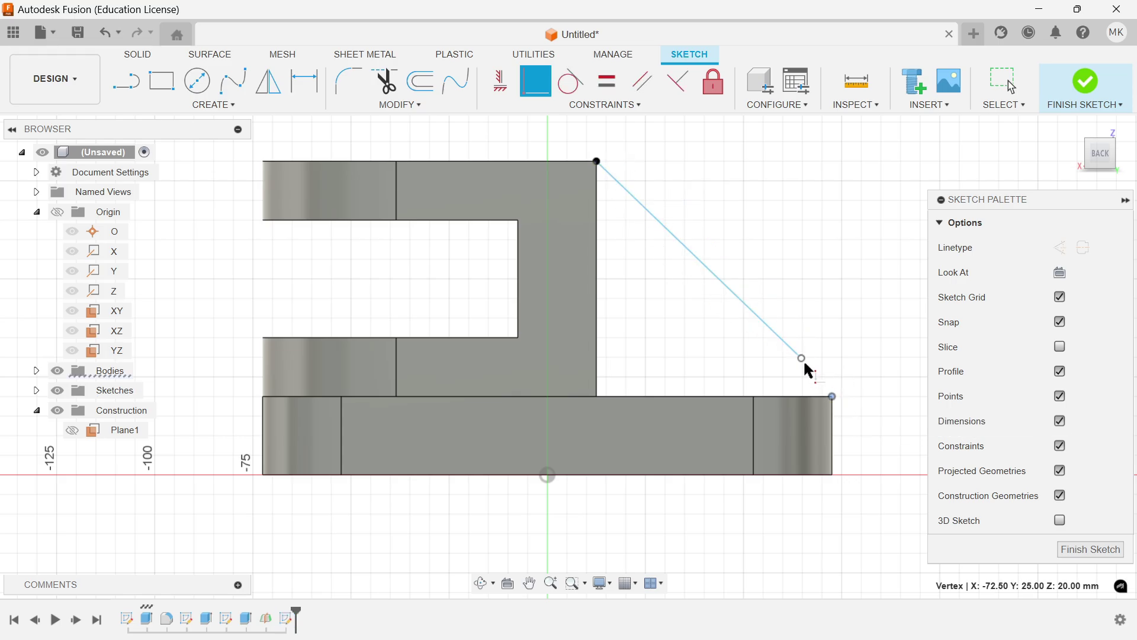
left_click(802, 359)
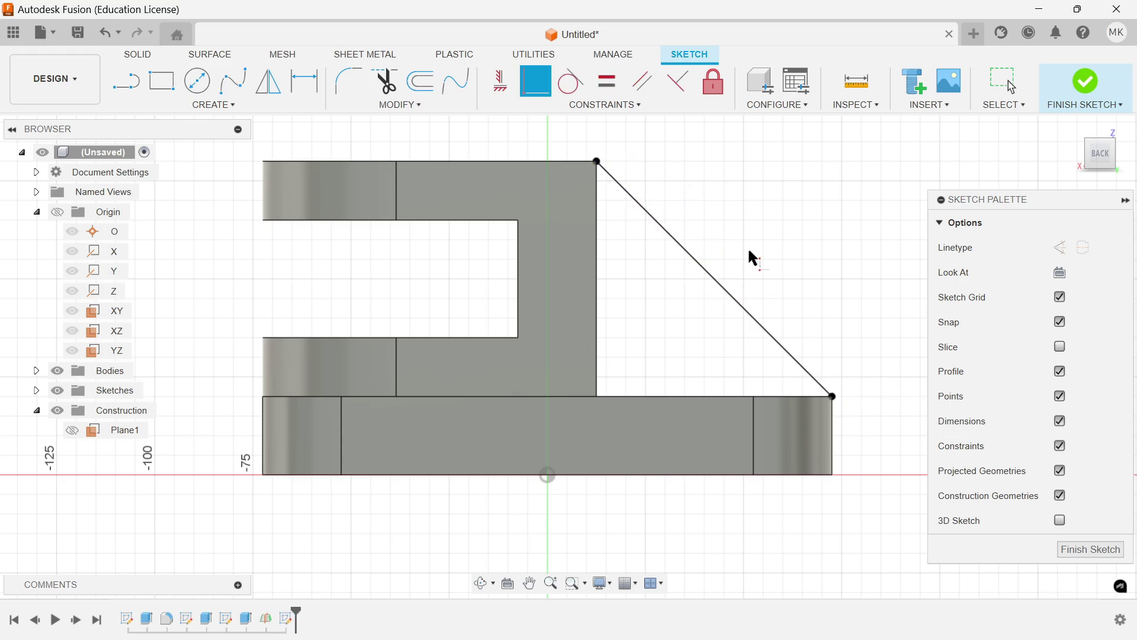
right_click(766, 194)
left_click(819, 187)
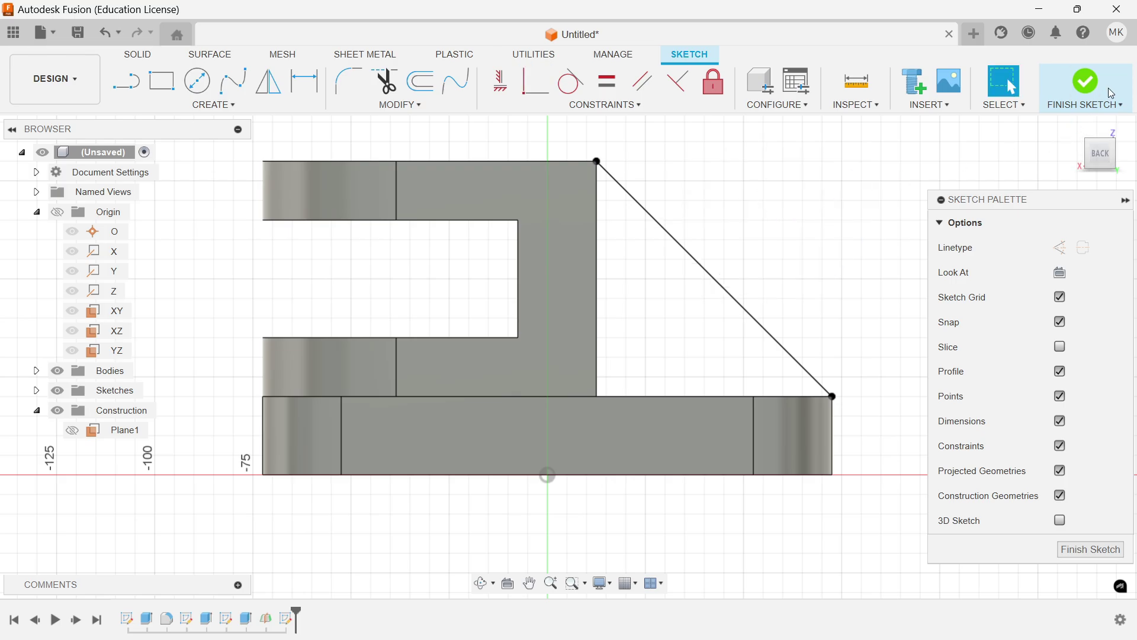
left_click(1082, 90)
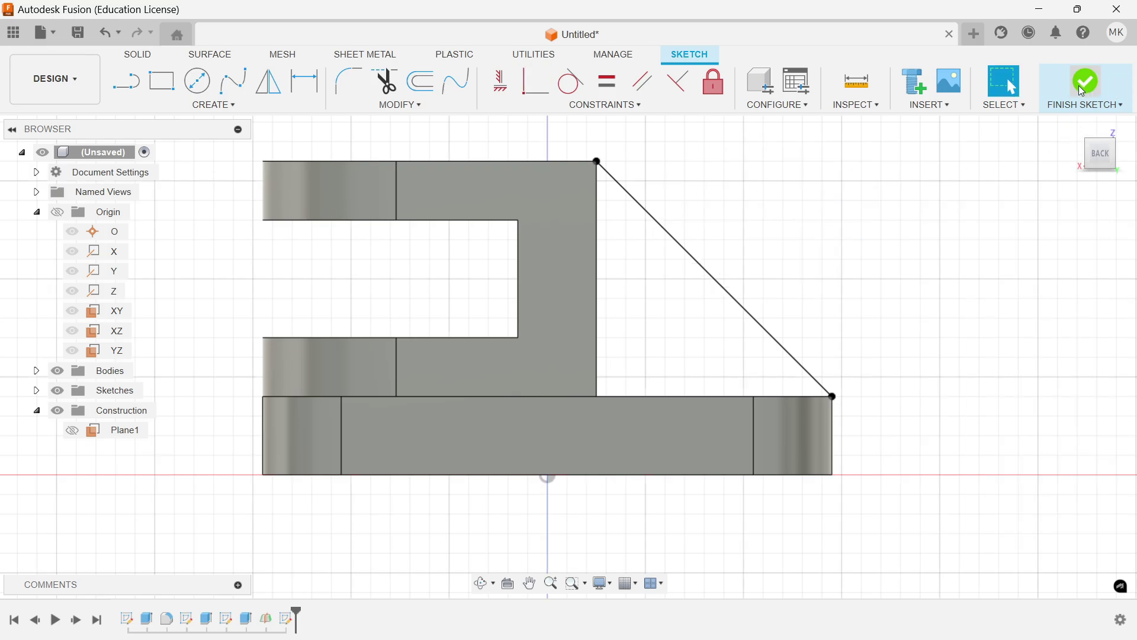
Start a rib from the diagonal sketch line between the upright and the base plate, with a thickness of 12 mm.
left_click(220, 106)
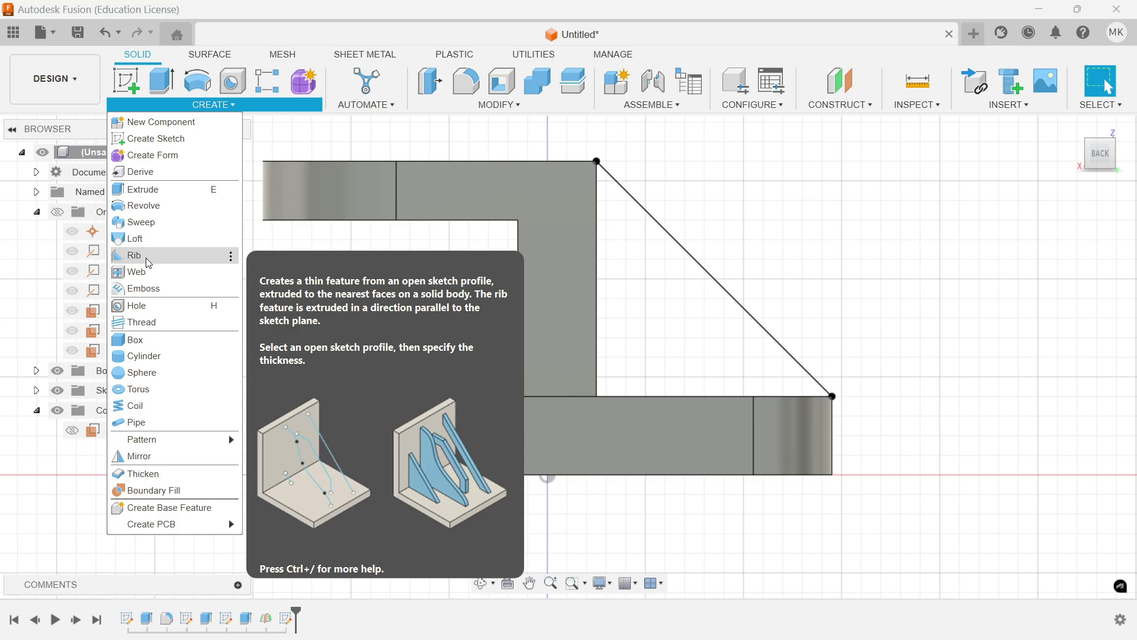
left_click(144, 255)
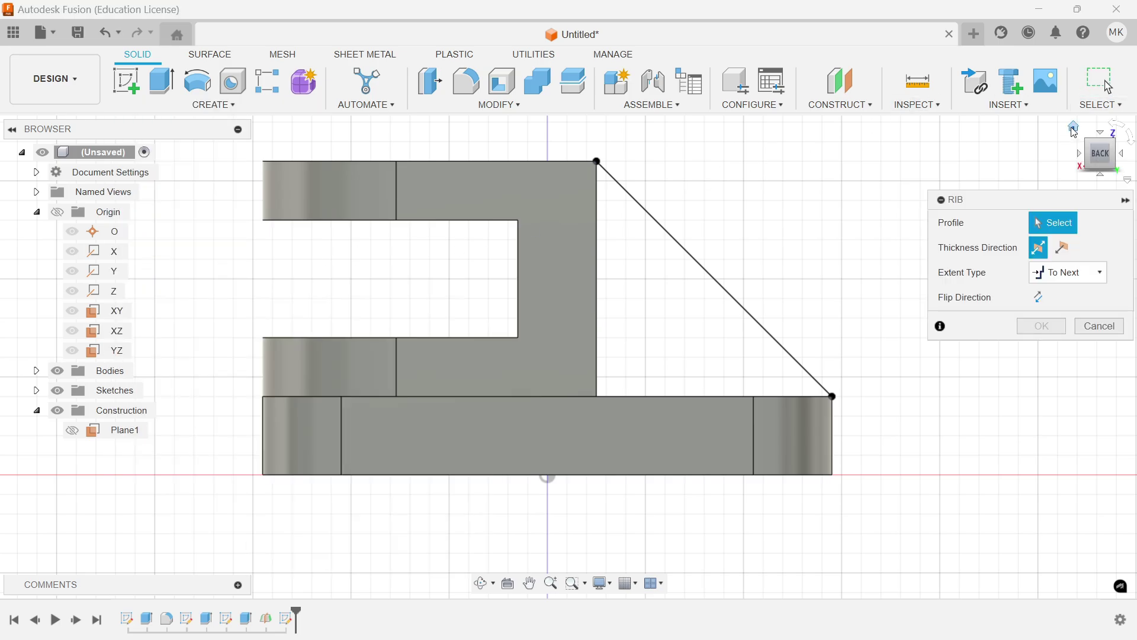
left_click_drag(1096, 148, 1052, 131)
left_click(1074, 126)
mouse_move(771, 370)
middle_mouse_down("shift")
mouse_move(862, 329)
mouse_move(898, 332)
middle_mouse_up("shift")
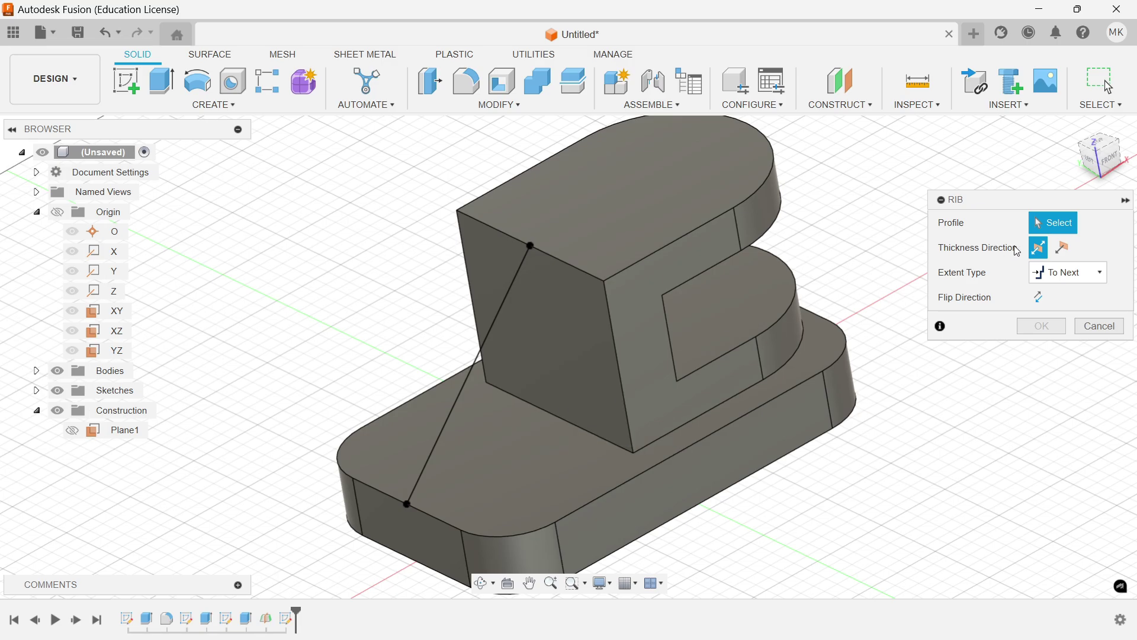
left_click(483, 343)
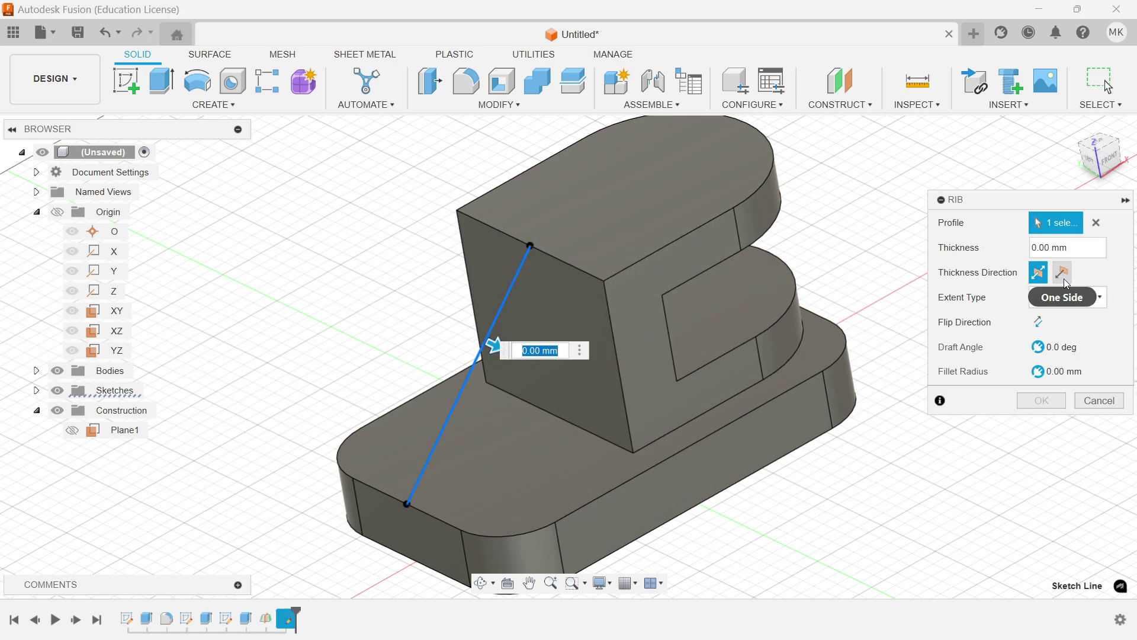
left_click(1101, 299)
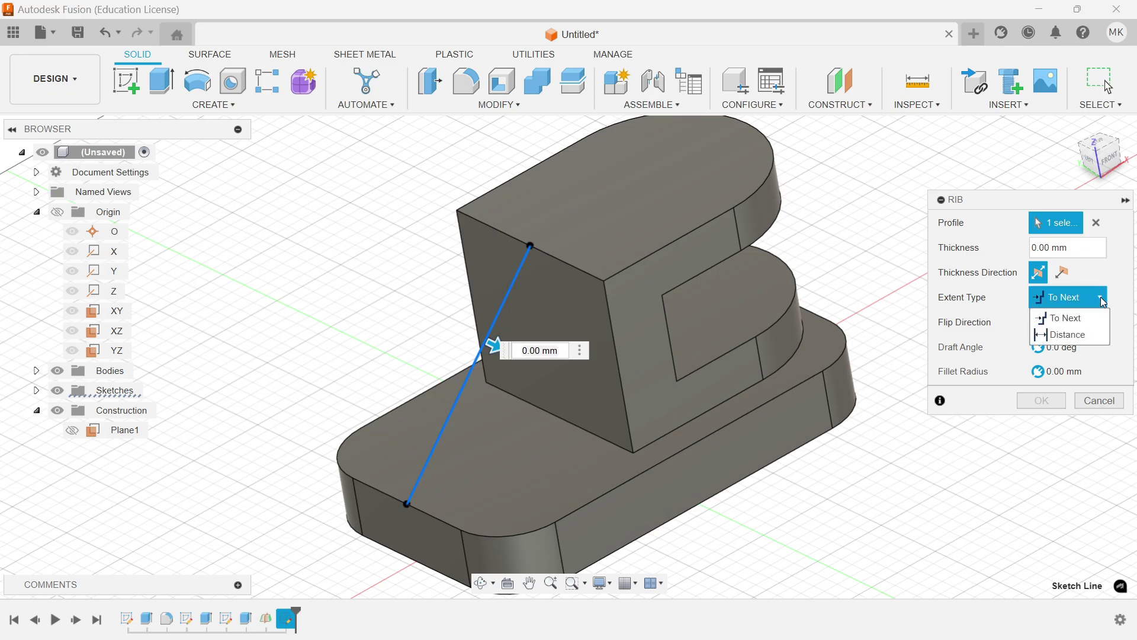
left_click(1103, 302)
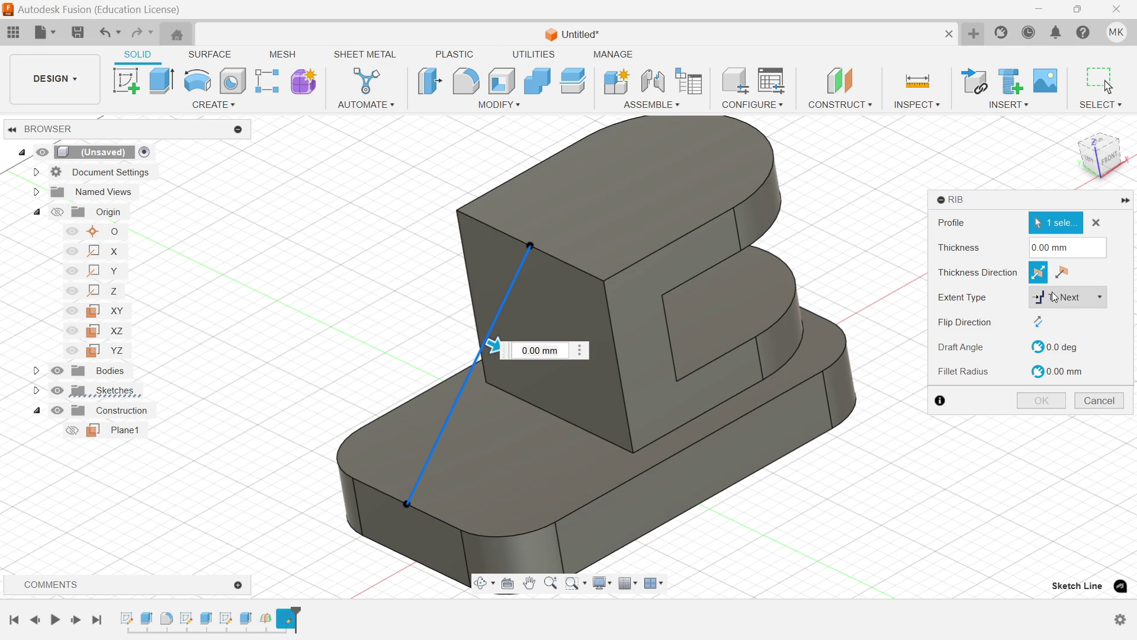
left_click(1017, 244)
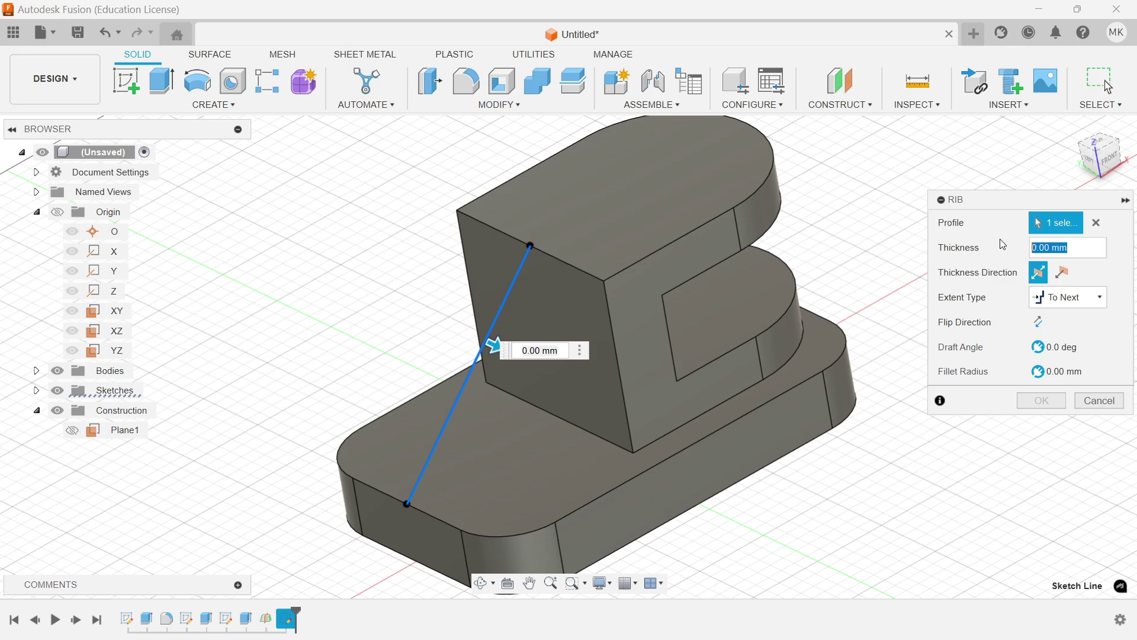
type("12")
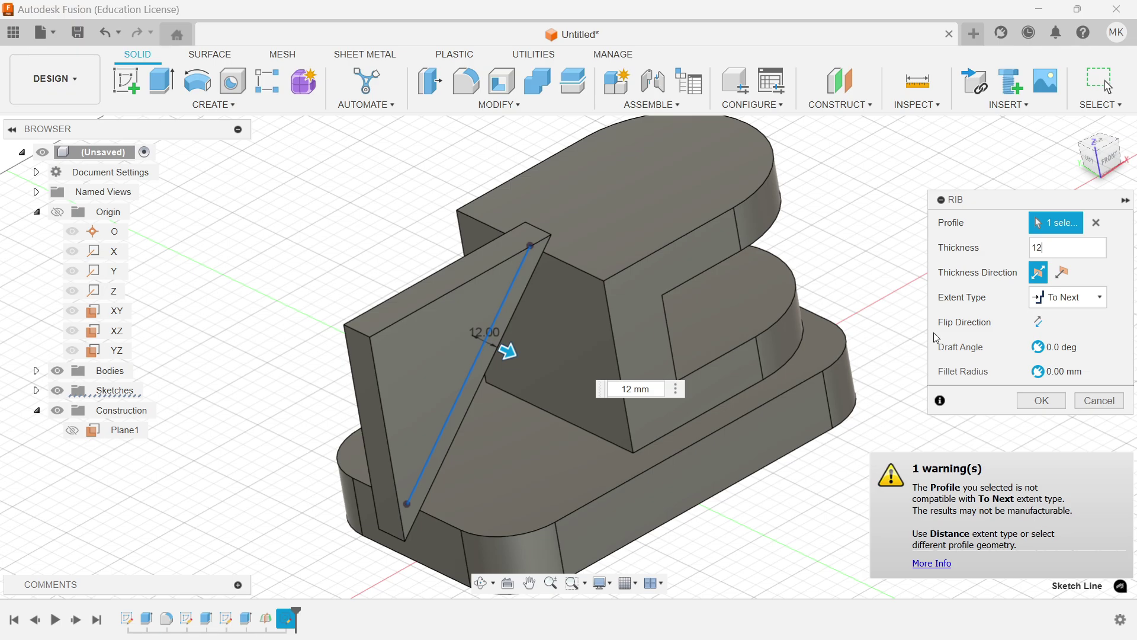
Switch the rib's extent type to Distance and enter a depth of 20 mm.
left_click(1075, 297)
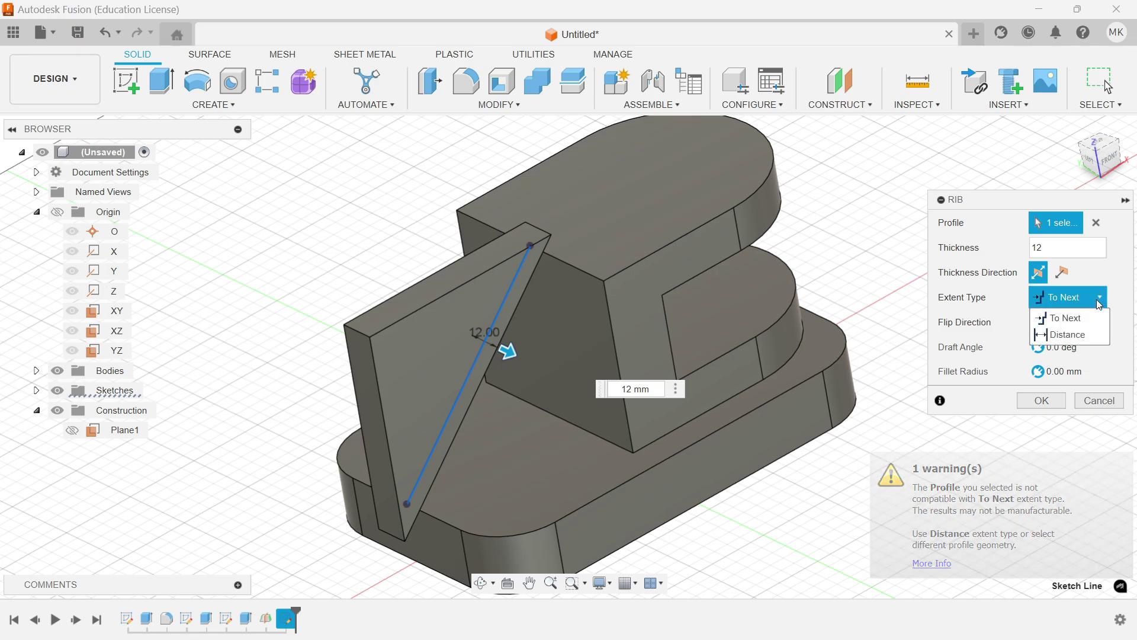
left_click(1084, 334)
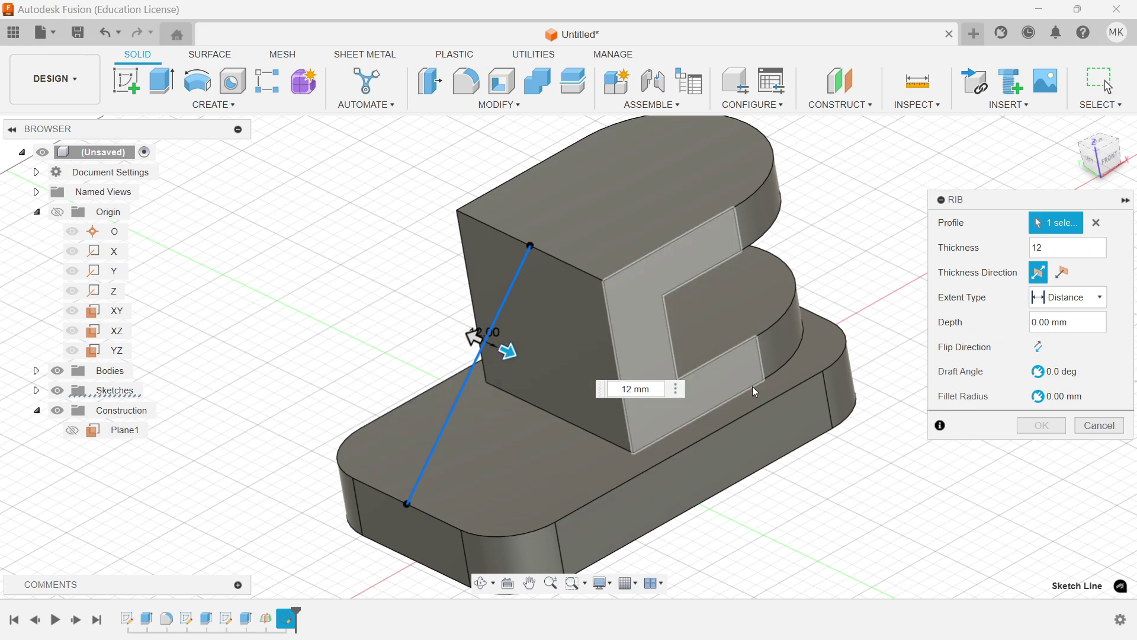
left_click(1060, 322)
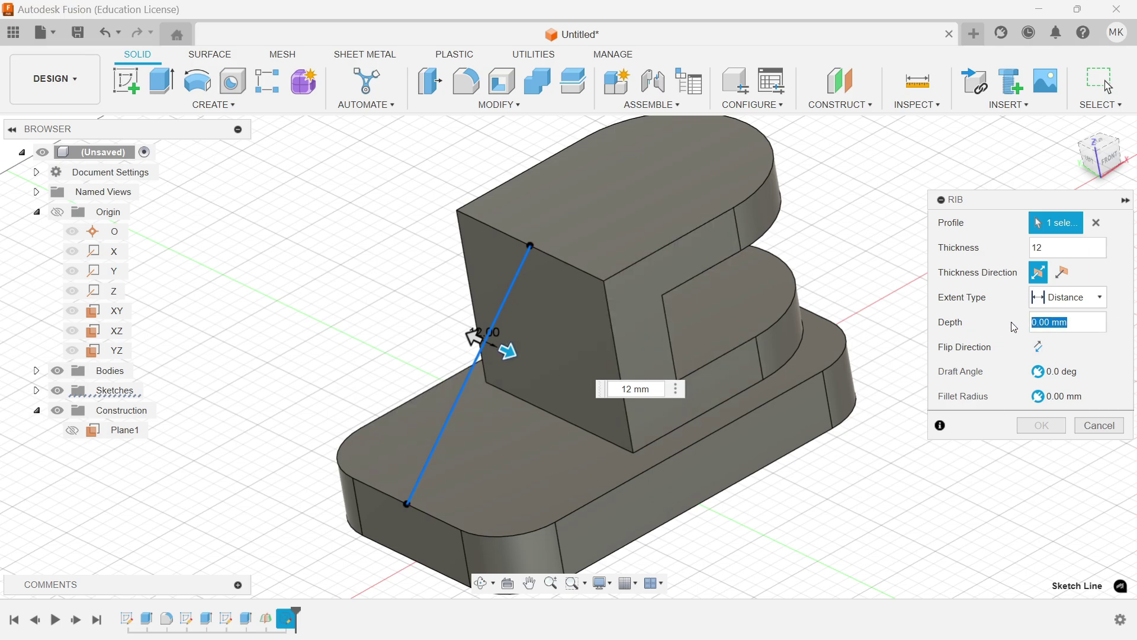
type("20")
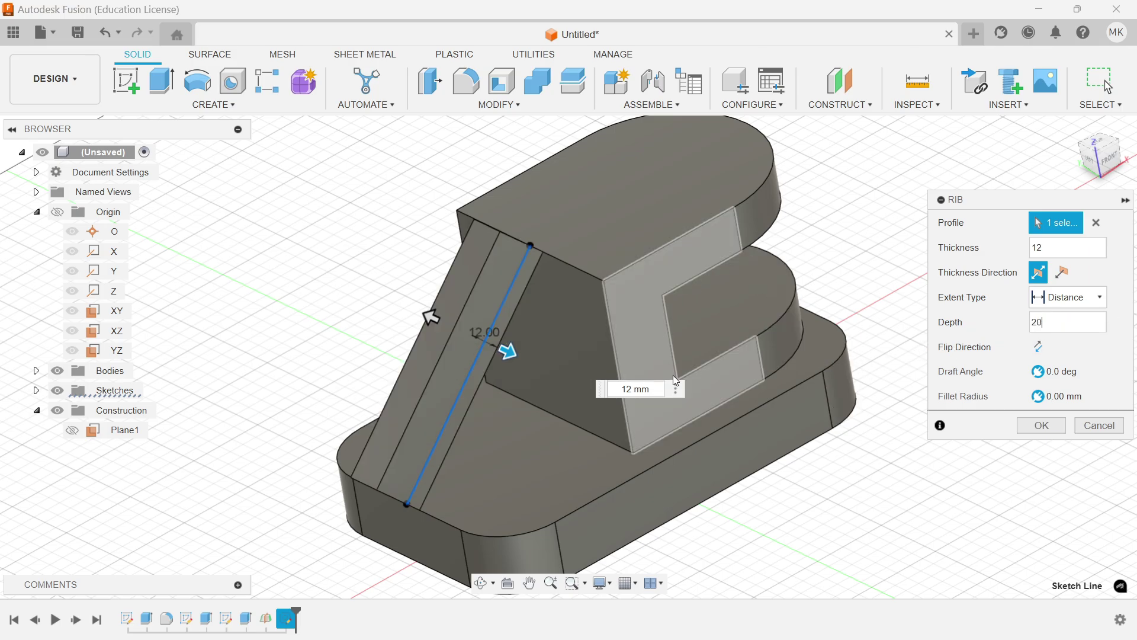
middle_click_drag(675, 381, 646, 345, "shift")
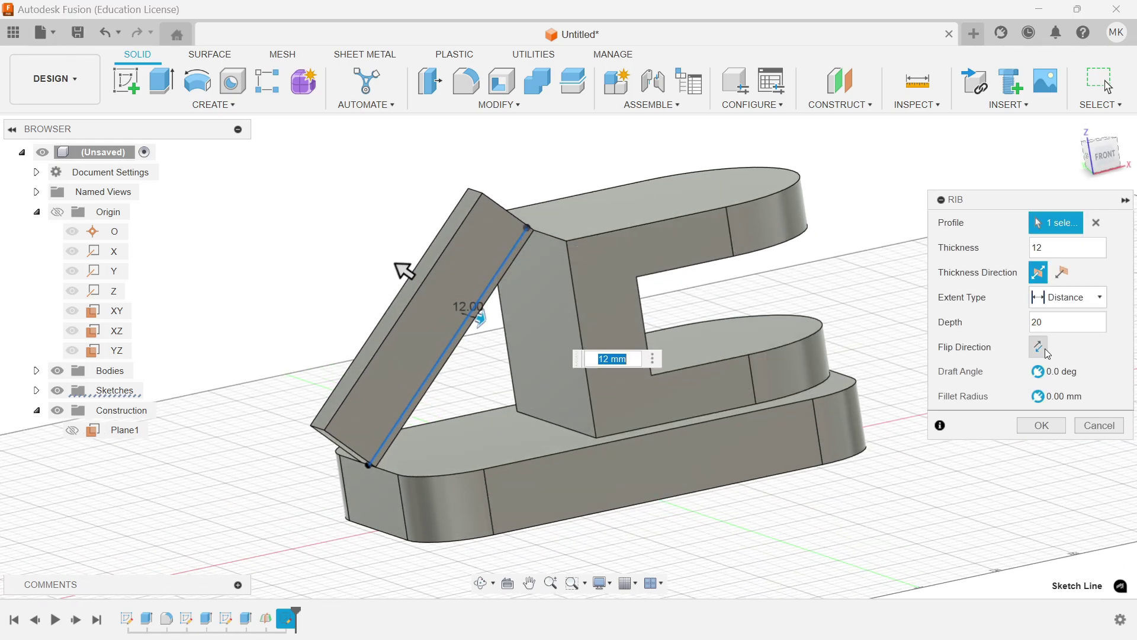
Reverse the rib's depth, trying -20 mm before setting it to -50 mm, and create the rib.
left_click(1057, 322)
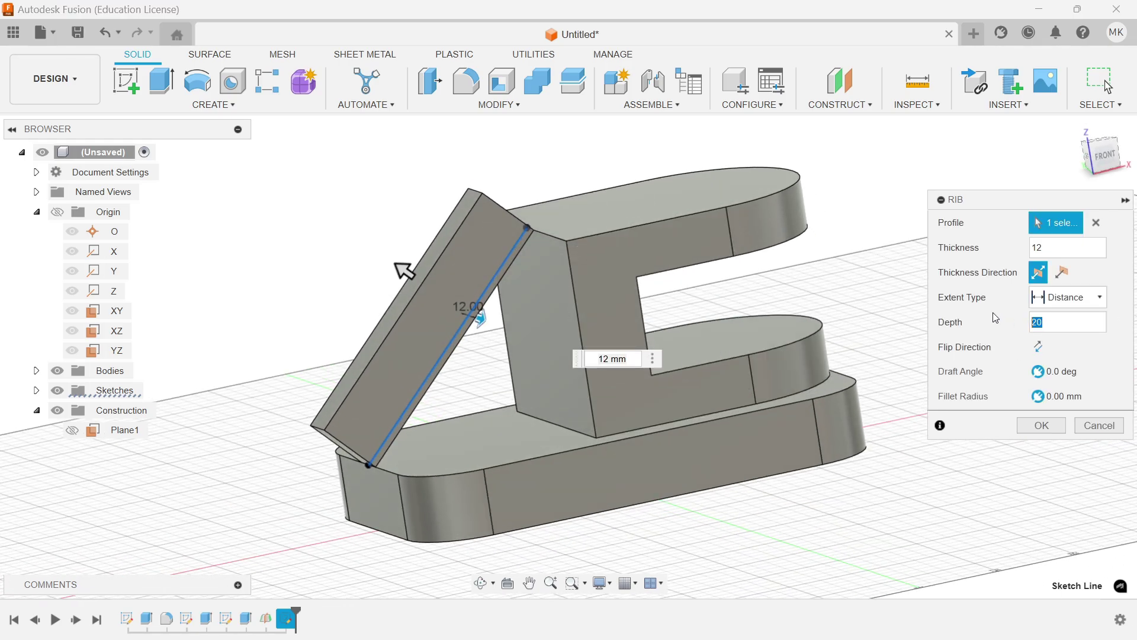
type("-20")
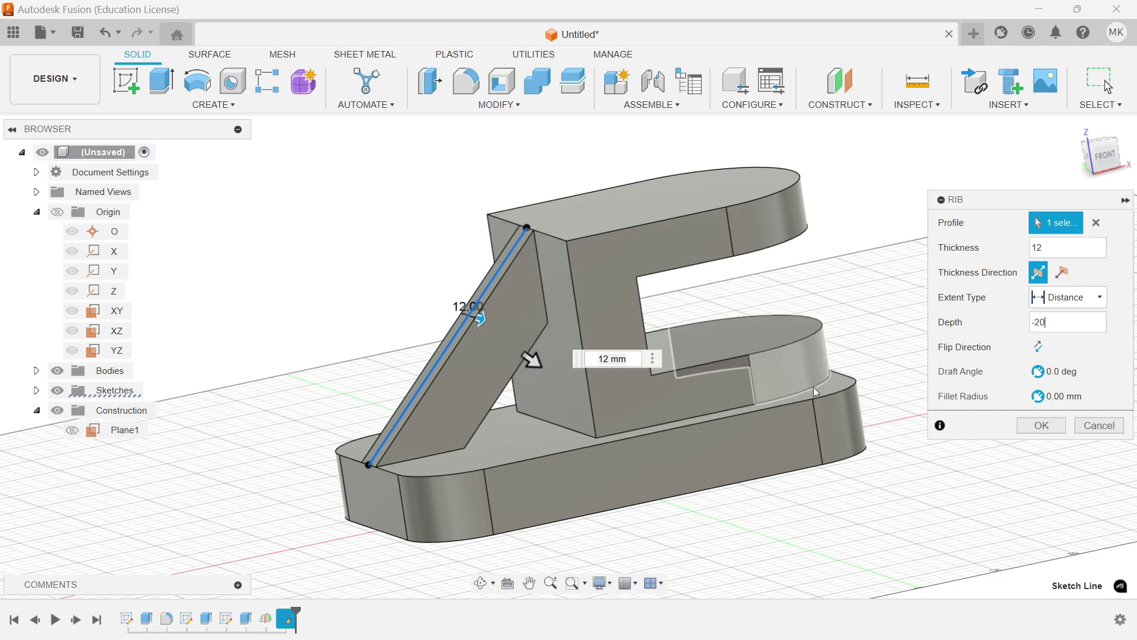
left_click(1030, 325)
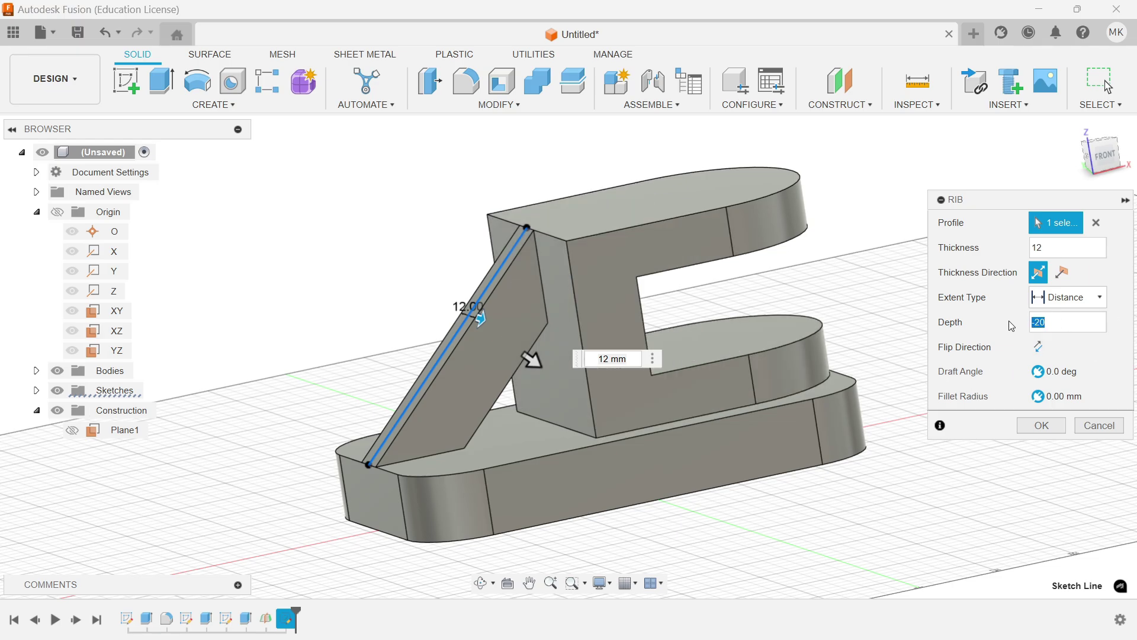
type("-50")
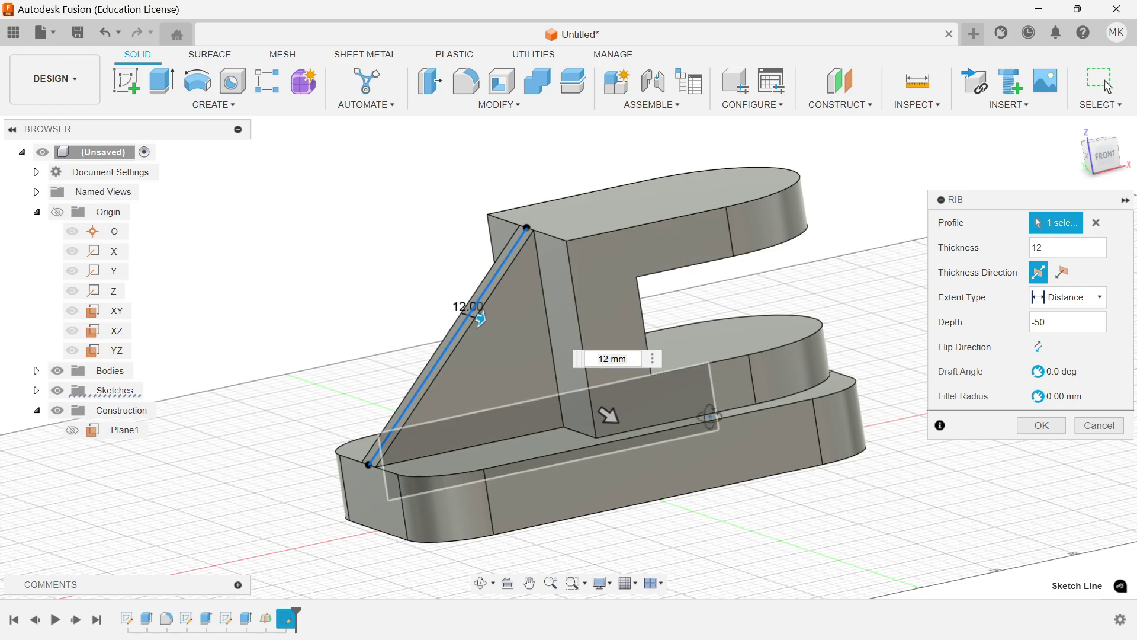
middle_click_drag(709, 416, 731, 456, "shift")
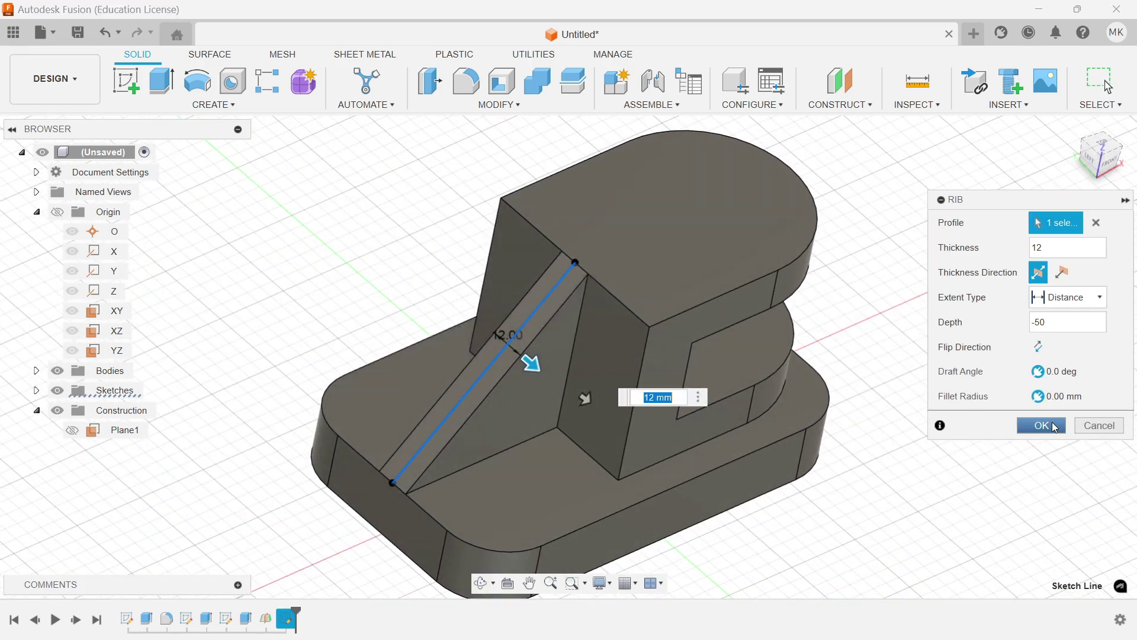
left_click(1041, 425)
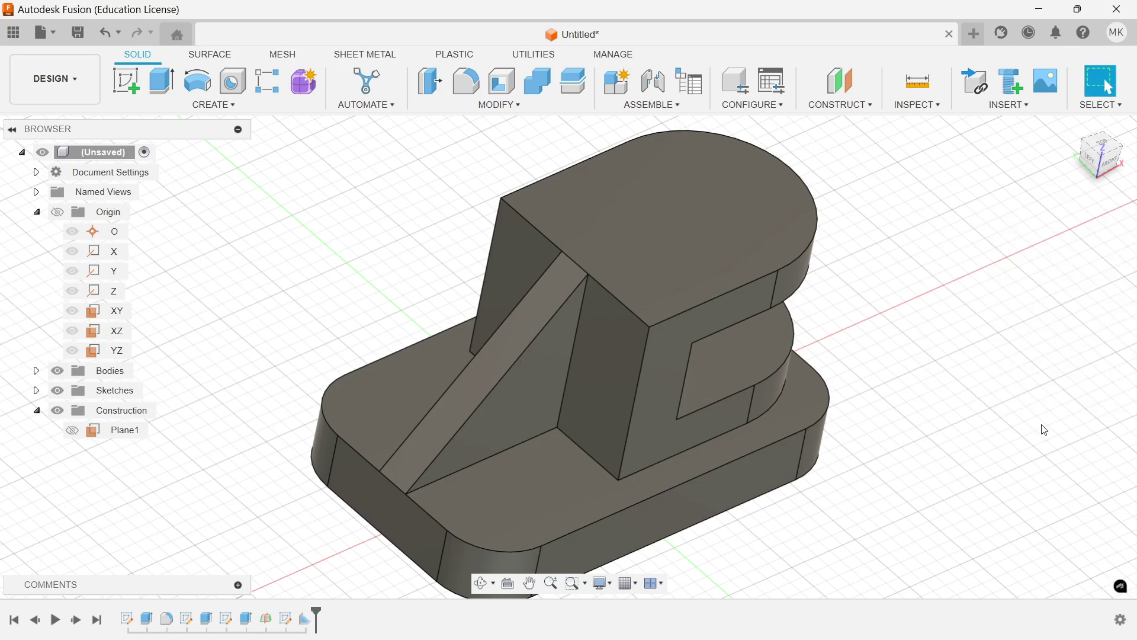
Consult the Exercise 16 drawing, then place a single hole on the base plate's top face at the rounded corner on the rib's near side.
middle_click_drag(986, 436, 939, 363, "shift")
key("alt+Tab")
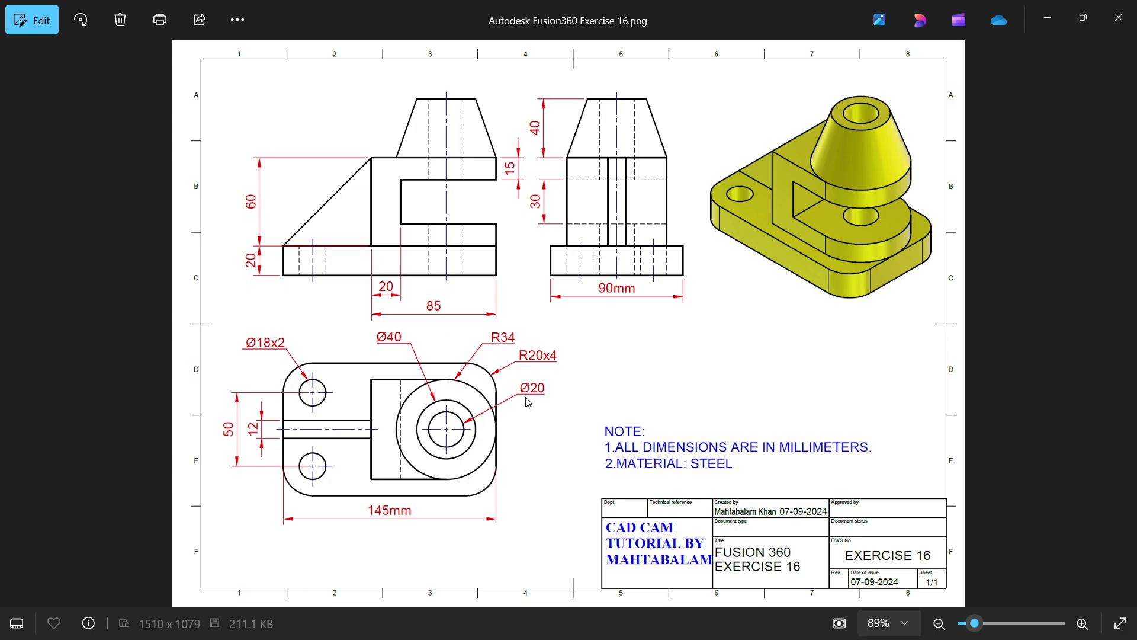
left_click(1047, 18)
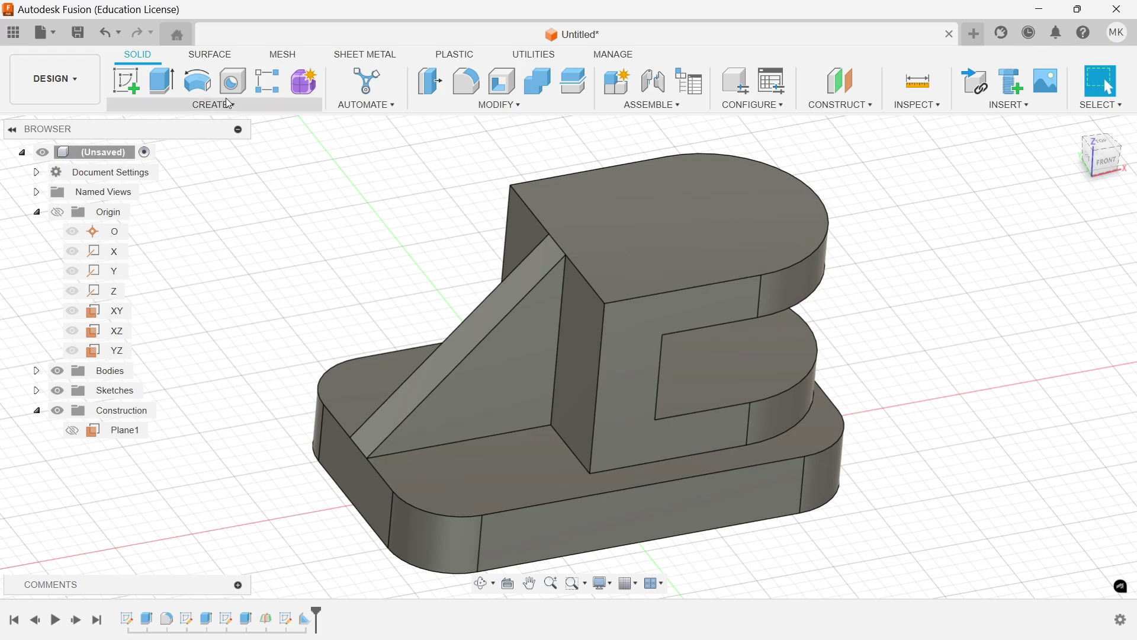
left_click(239, 87)
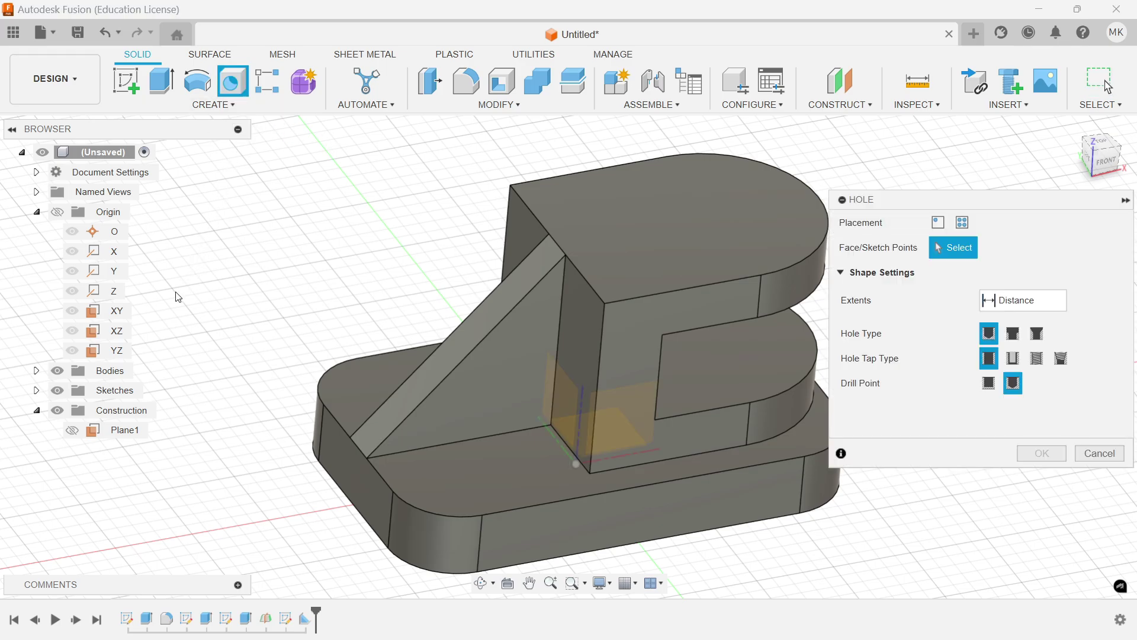
left_click(941, 223)
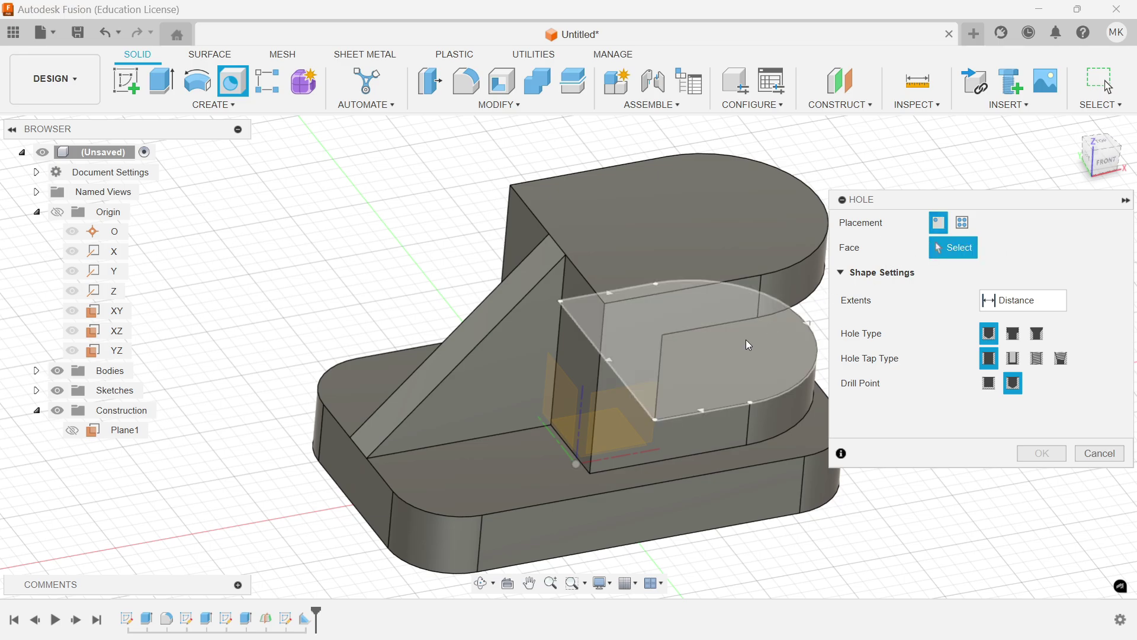
left_click(445, 481)
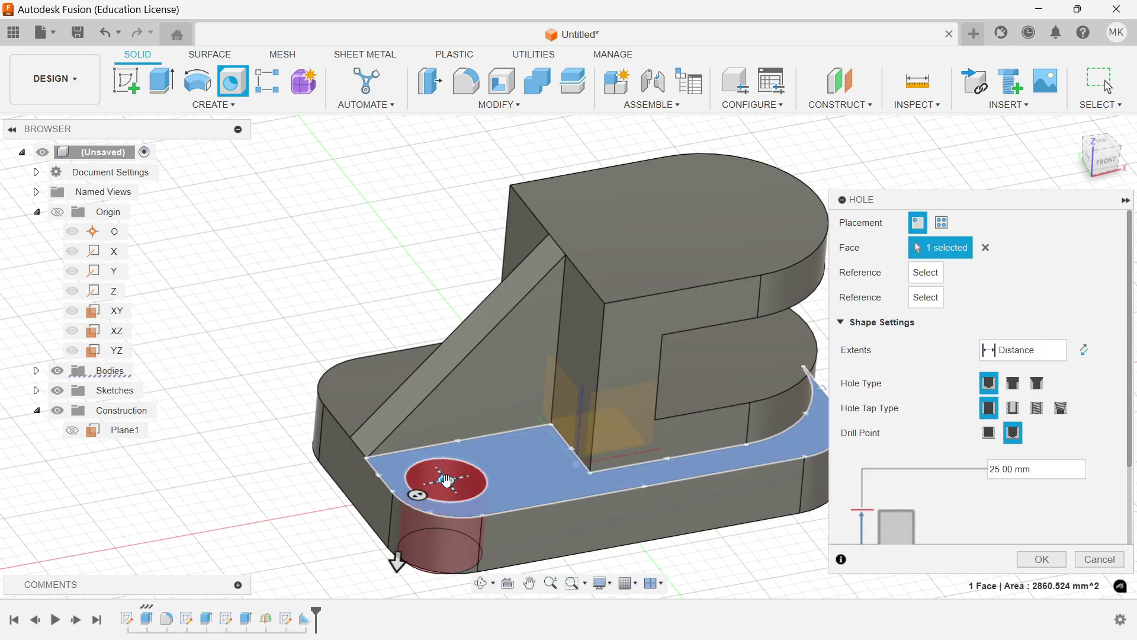
scroll(464, 513, "up", 1)
scroll(464, 513, "up", 1)
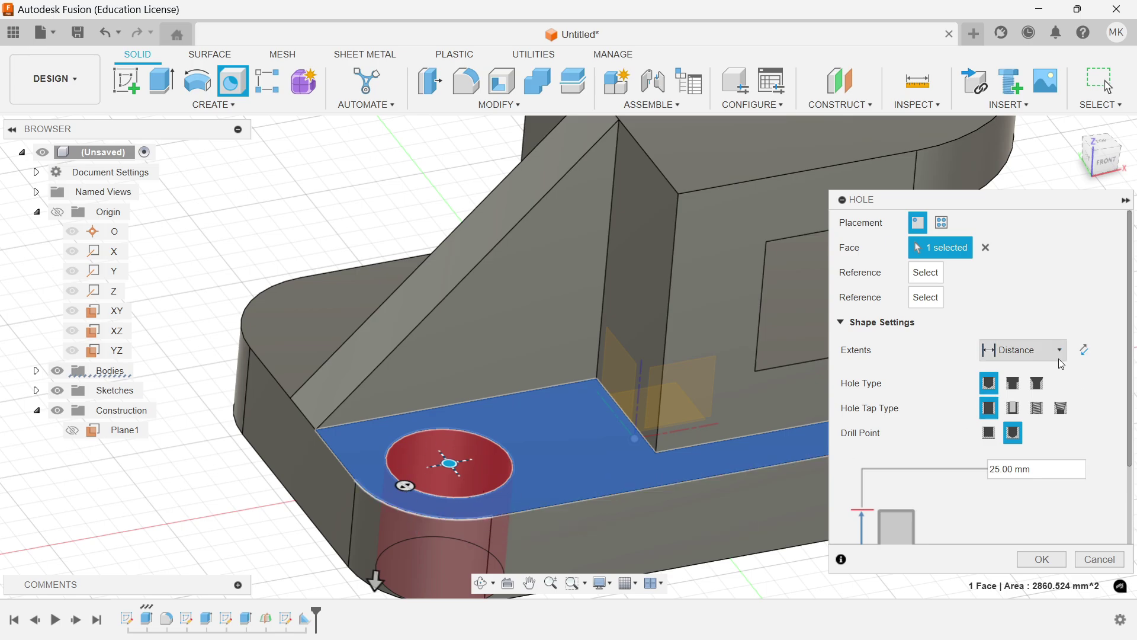
Set the corner hole's extents to All and its diameter to 18 mm, and create it.
left_click(1035, 358)
left_click(1002, 404)
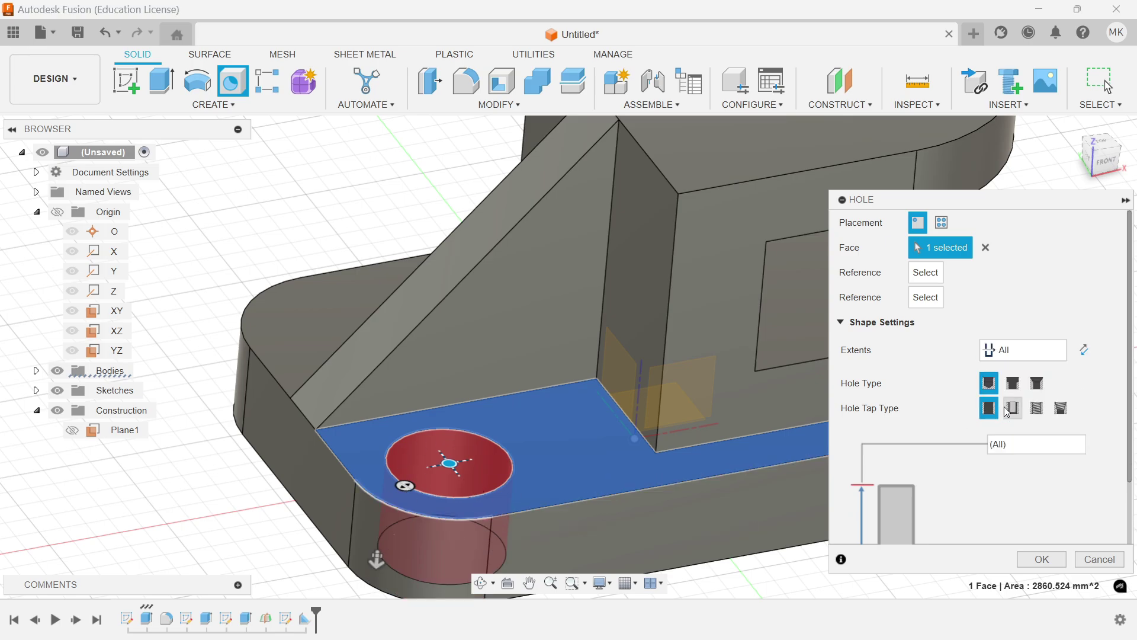
scroll(1131, 409, "down", 2)
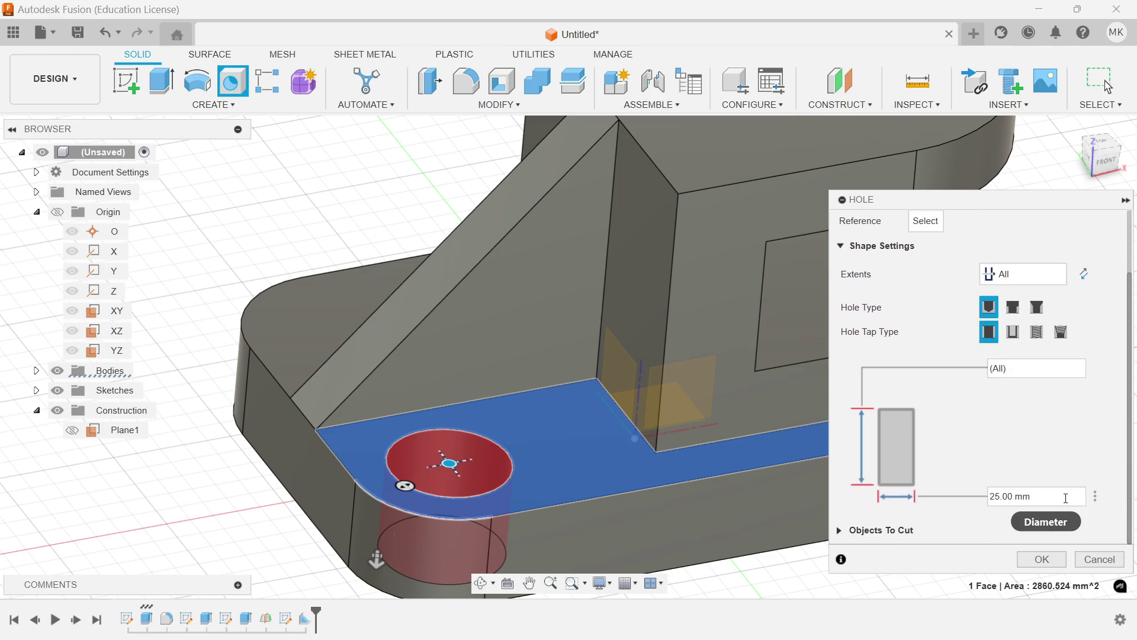
left_click(961, 495)
type("1")
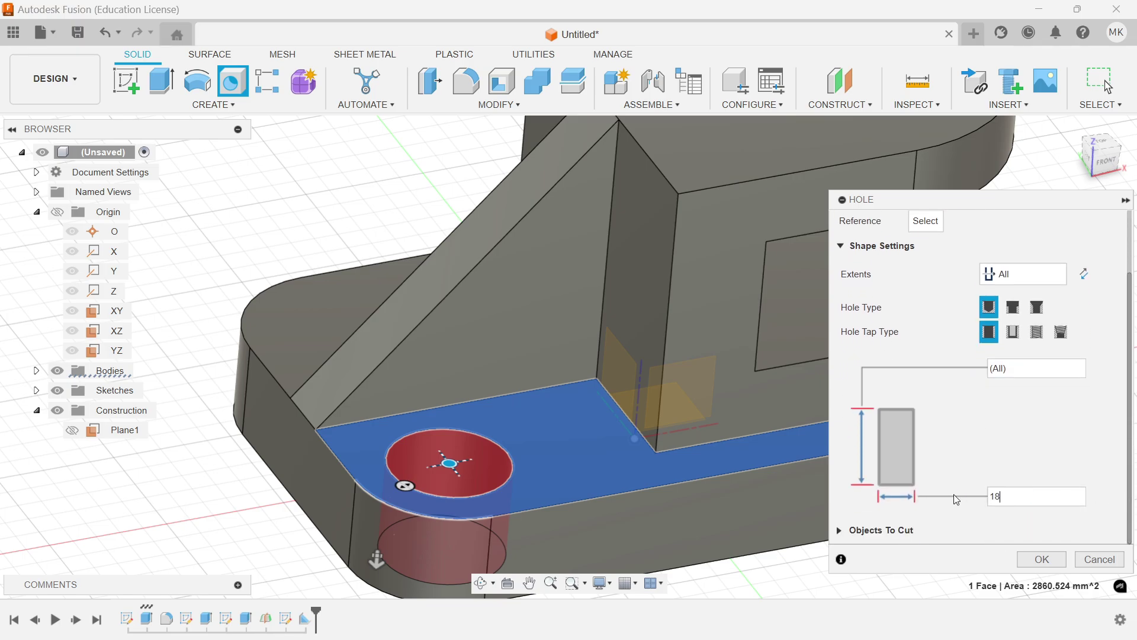
type("8")
left_click(1041, 559)
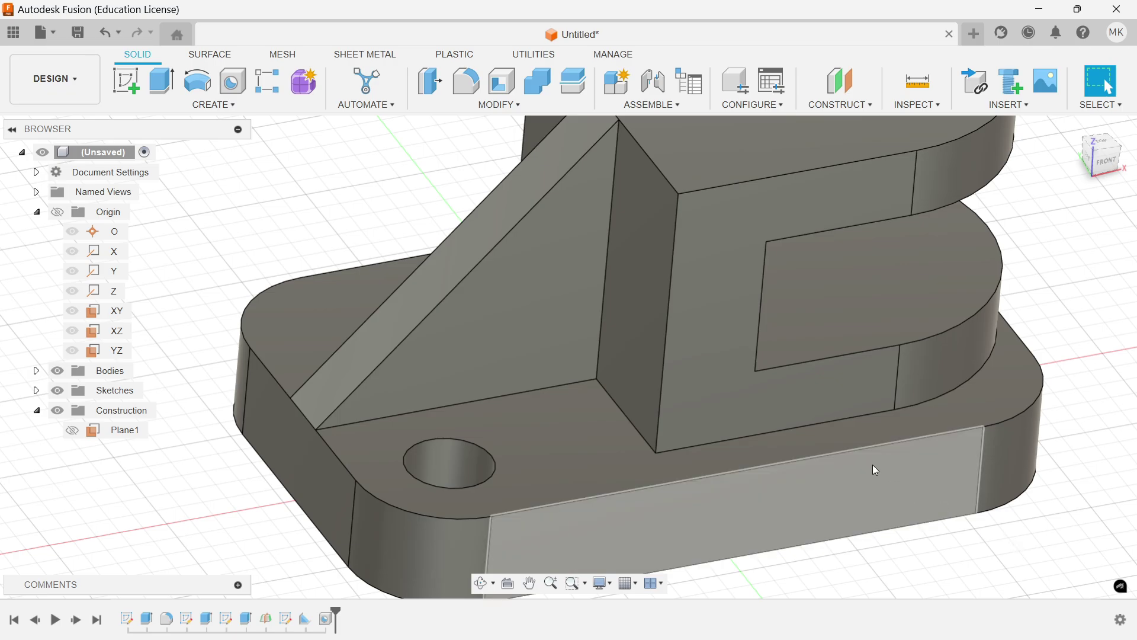
Create an 18 mm hole with extents All at the center of the base plate's rounded corner on the rib's far side.
left_click(232, 81)
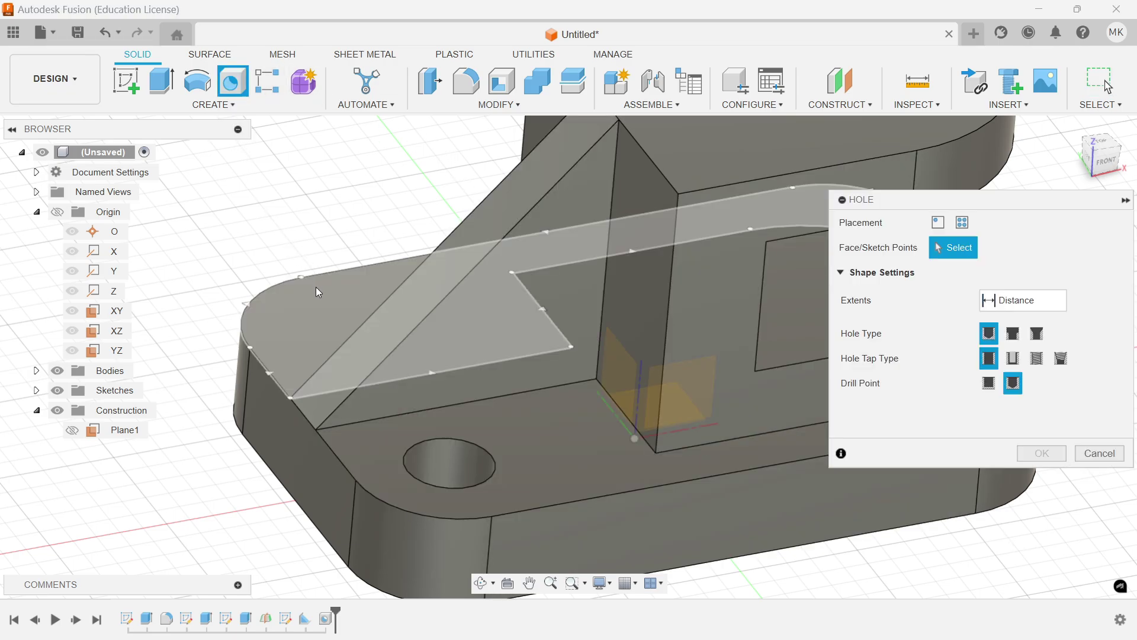
left_click(314, 308)
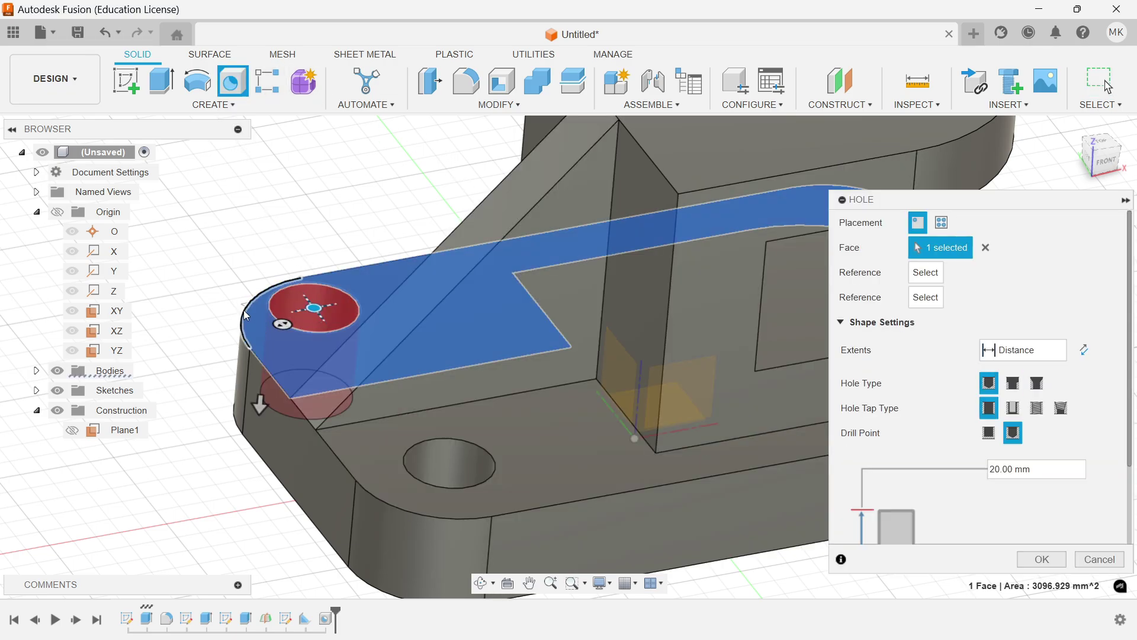
left_click(343, 330)
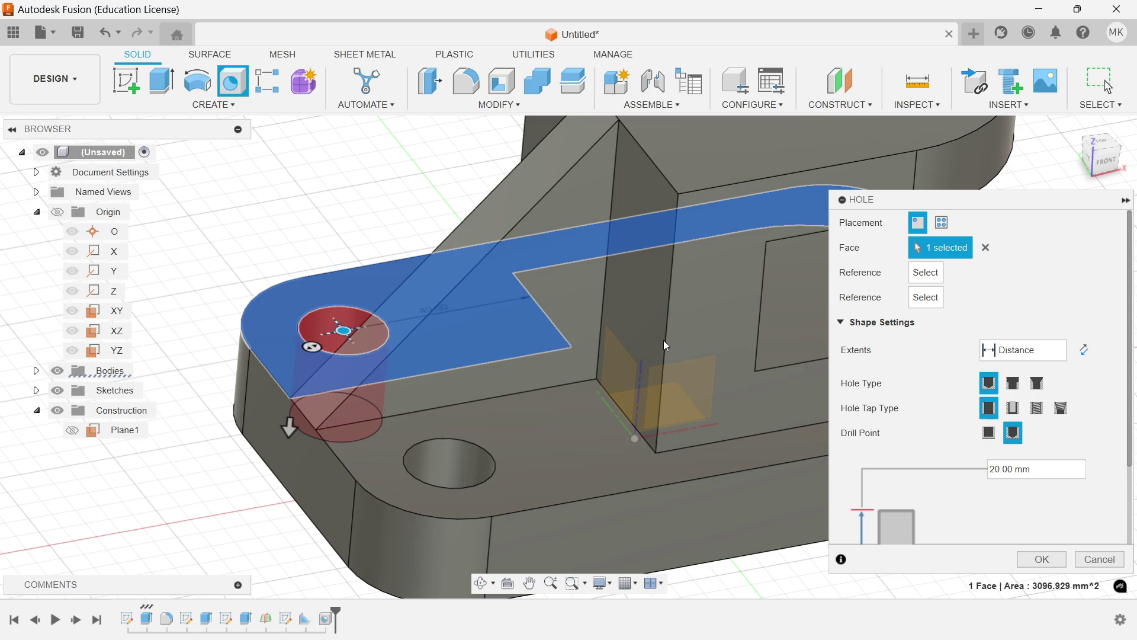
left_click(1039, 354)
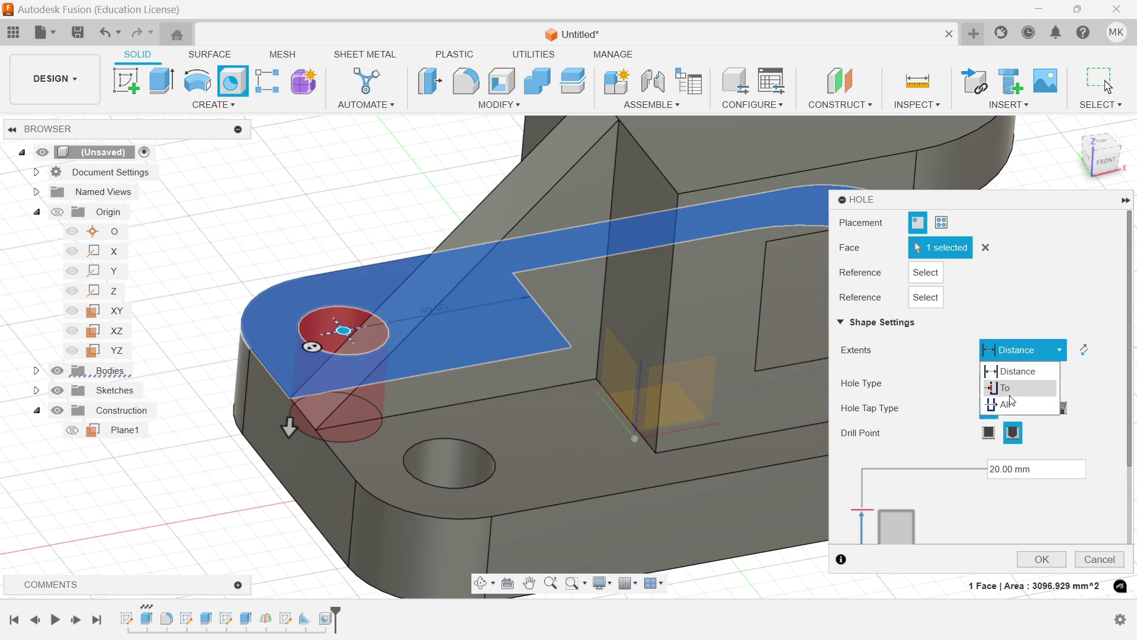
left_click(1001, 402)
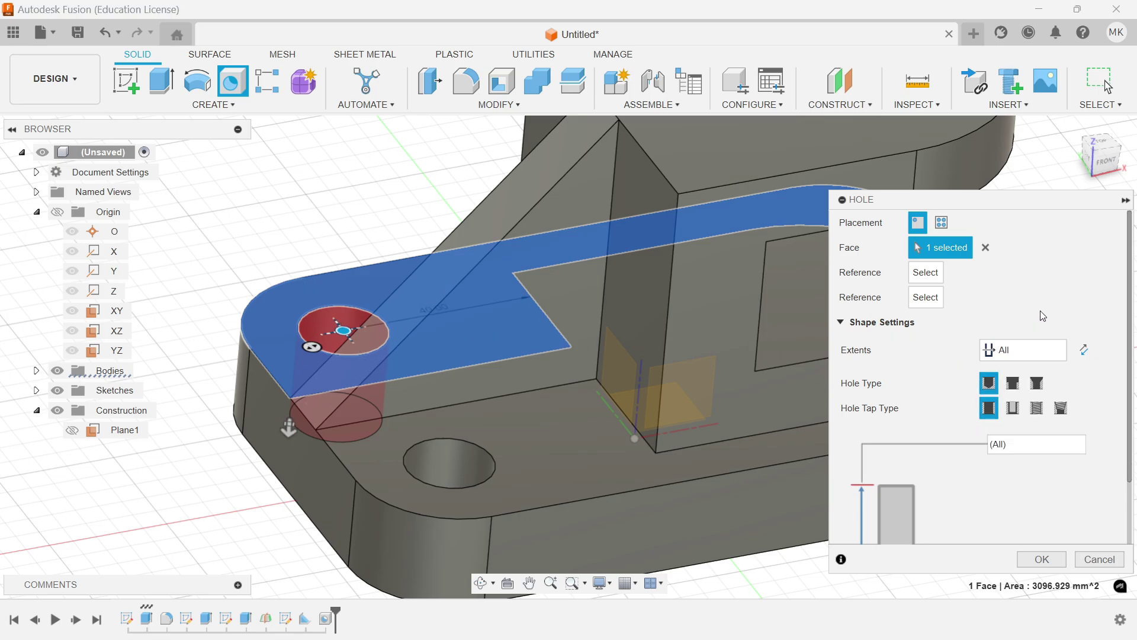
scroll(1130, 341, "down", 3)
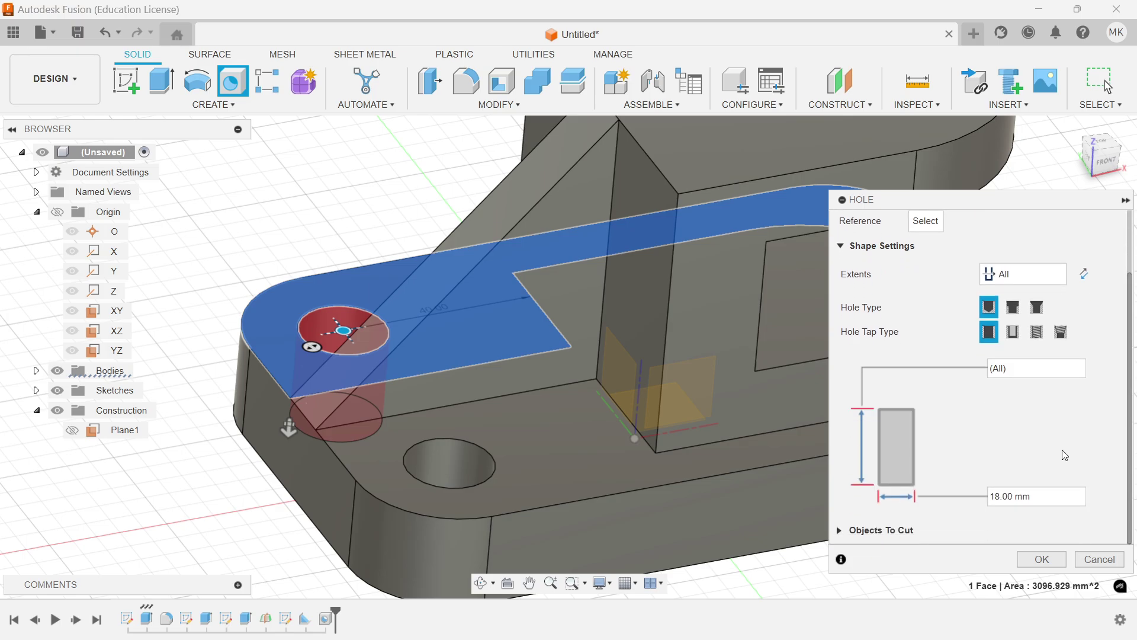
left_click(1023, 560)
Start a sketch on the upper block's top face and draw a circle of diameter 34*2 mm near its rounded end.
scroll(593, 349, "down", 3)
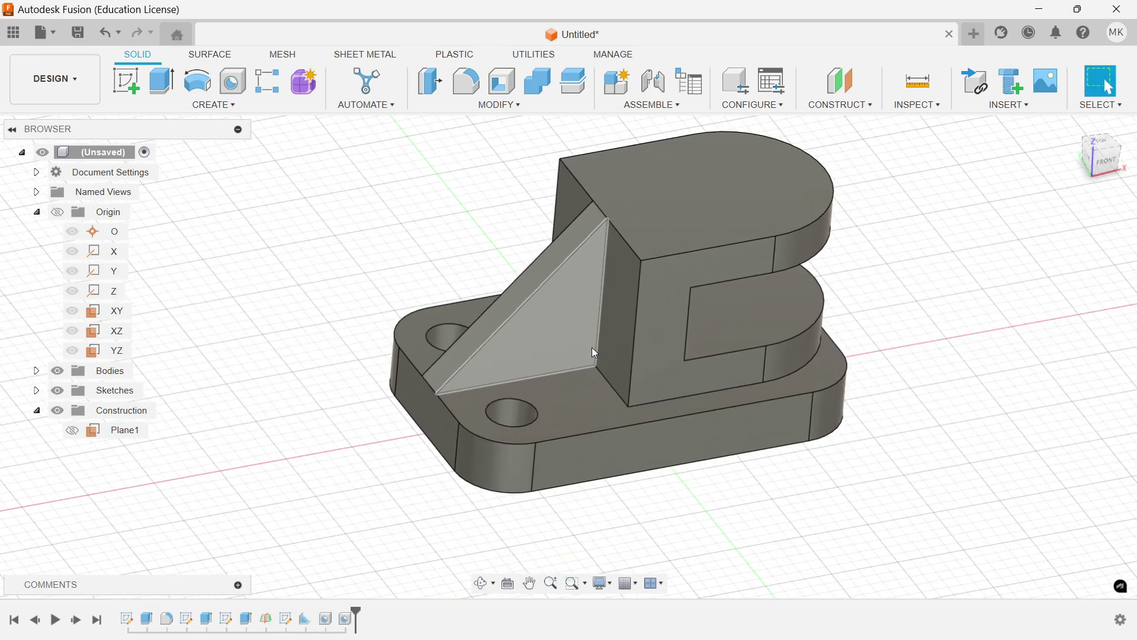
scroll(731, 180, "up", 2)
left_click(731, 180)
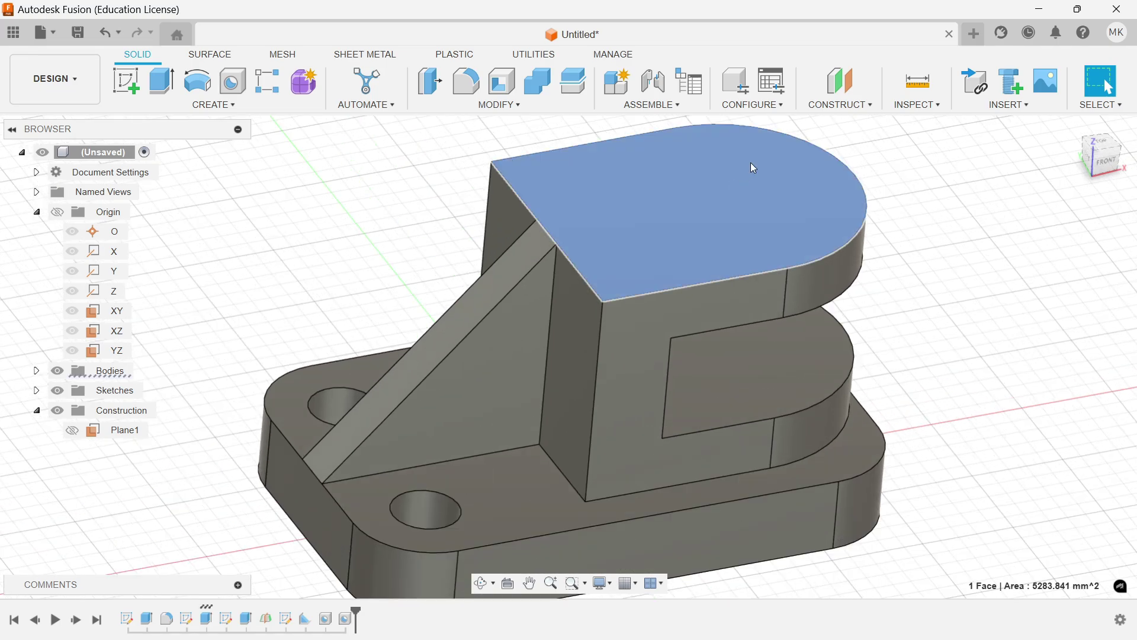
left_click(126, 80)
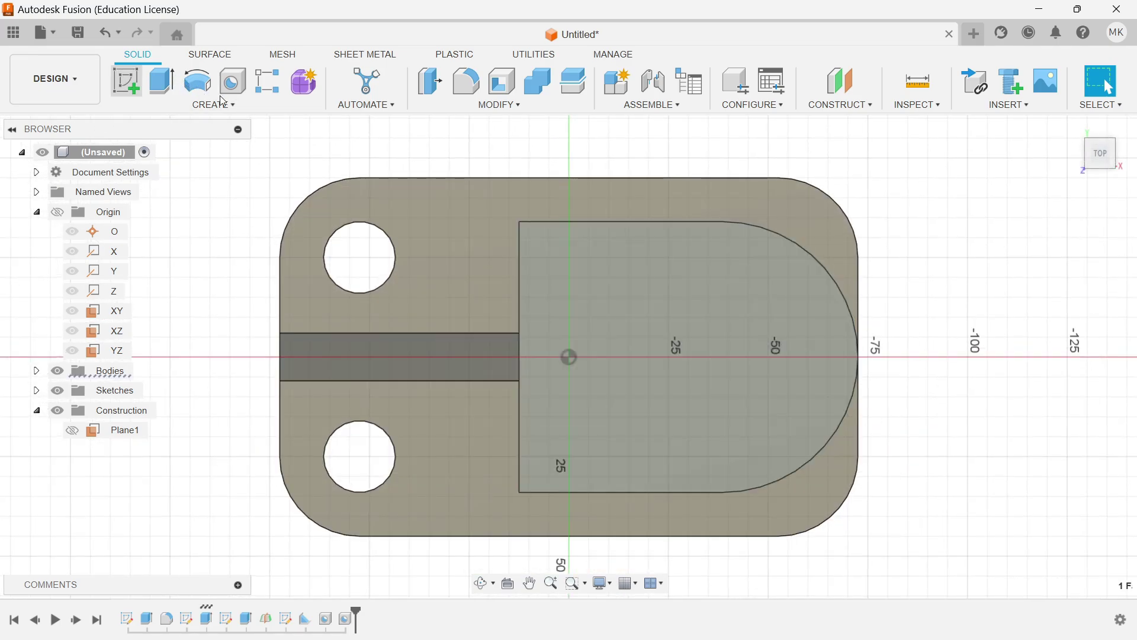
left_click(198, 81)
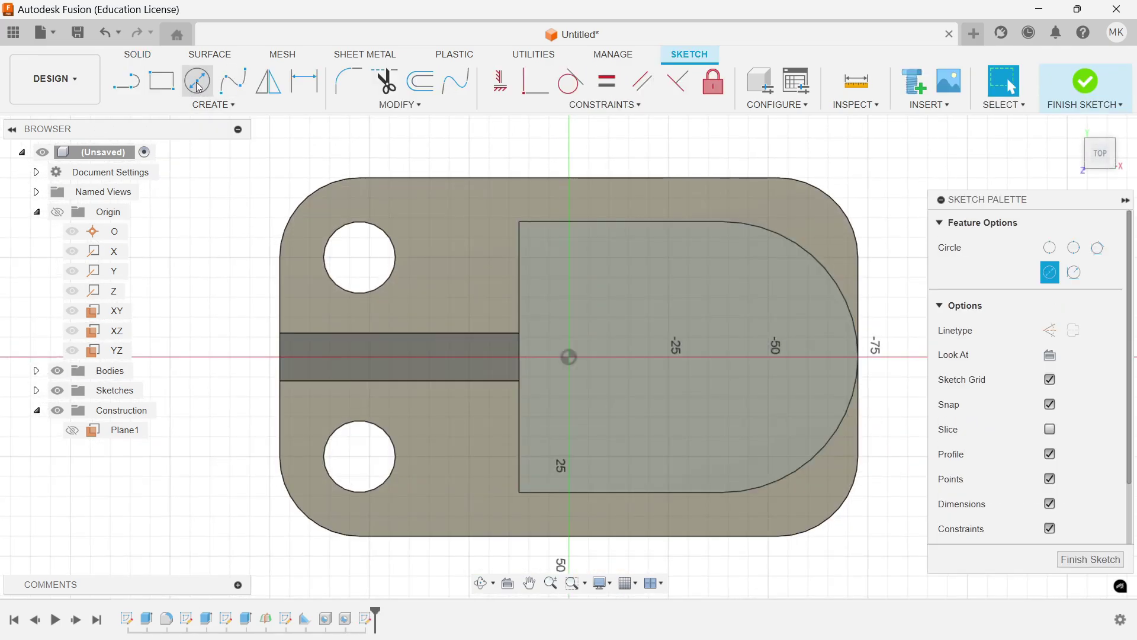
left_click(745, 323)
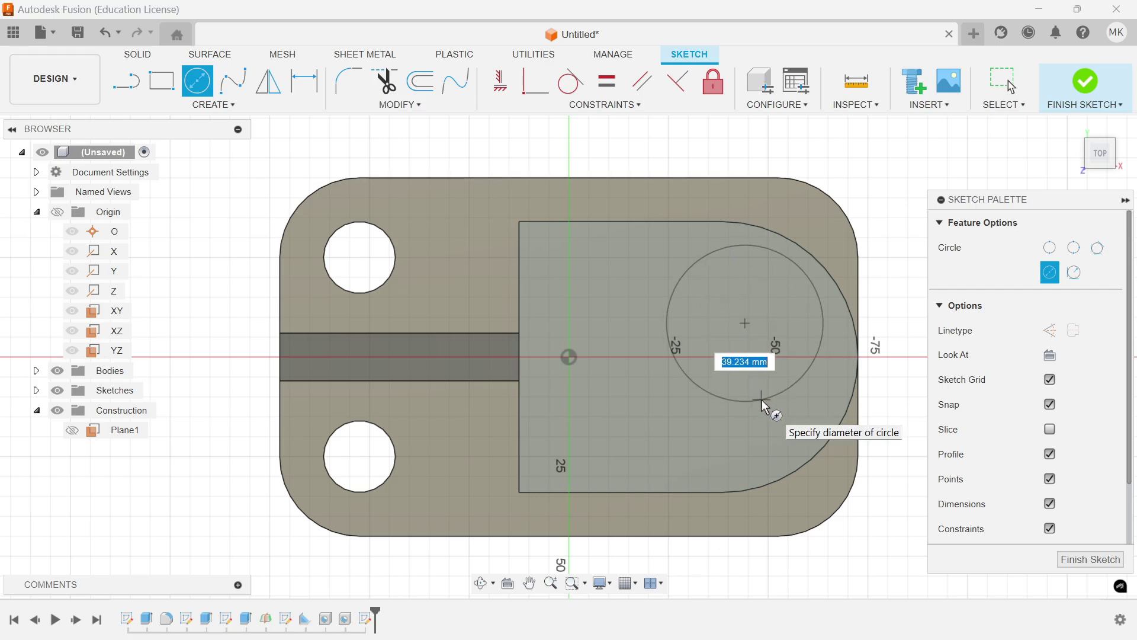
type("34")
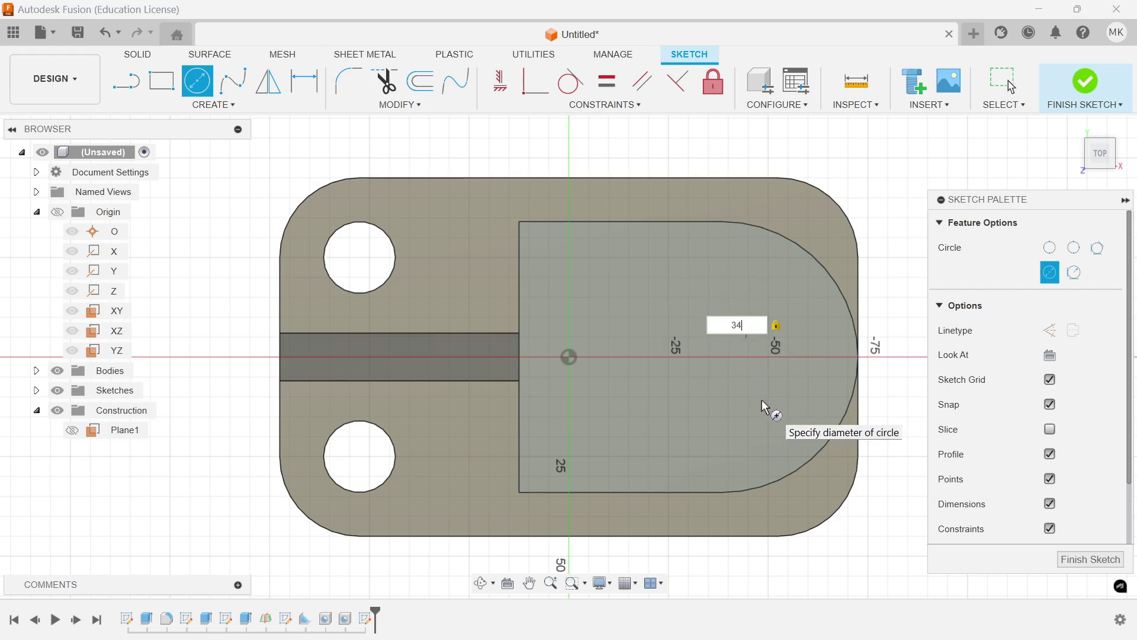
type("*2")
key("Return")
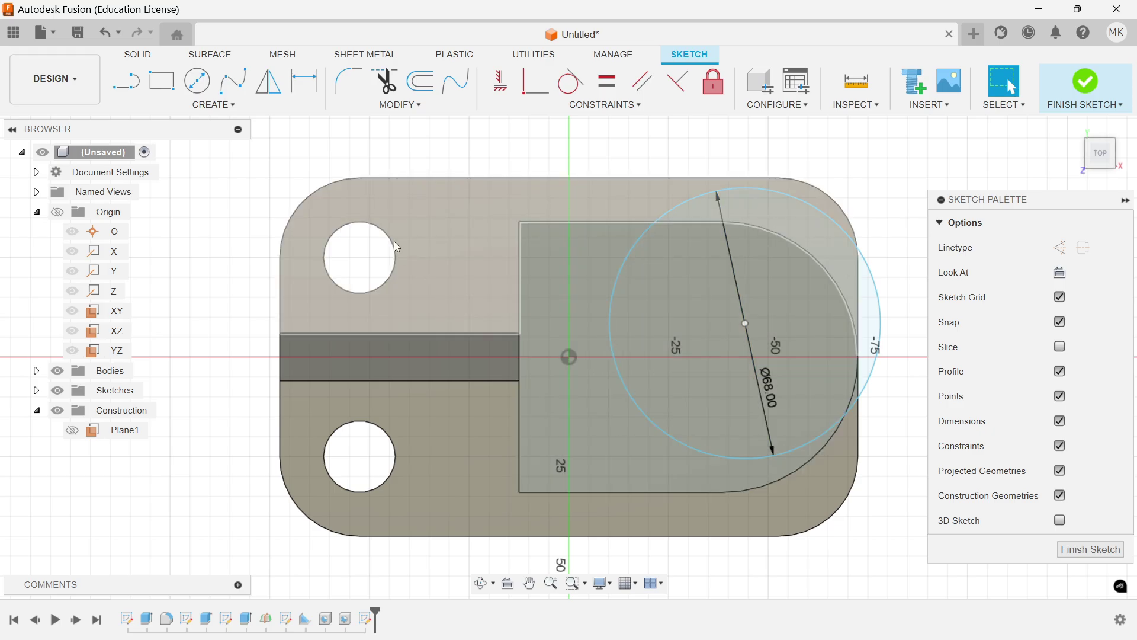
Make the 68 mm circle concentric with the block's rounded end and finish the sketch.
right_click(389, 155)
left_click(513, 164)
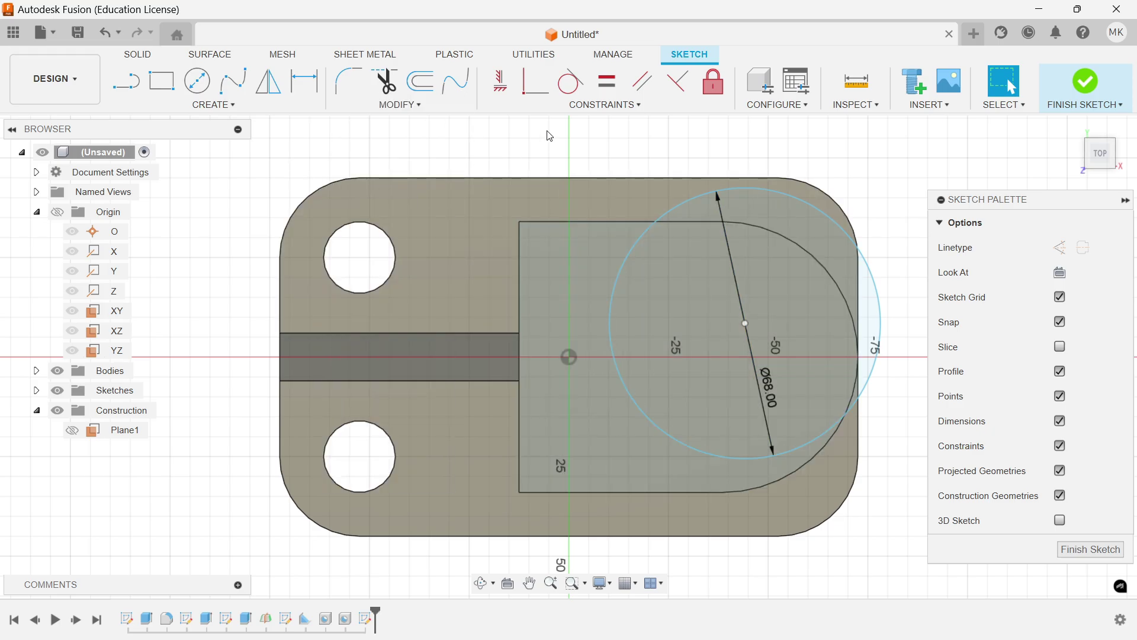
left_click(618, 107)
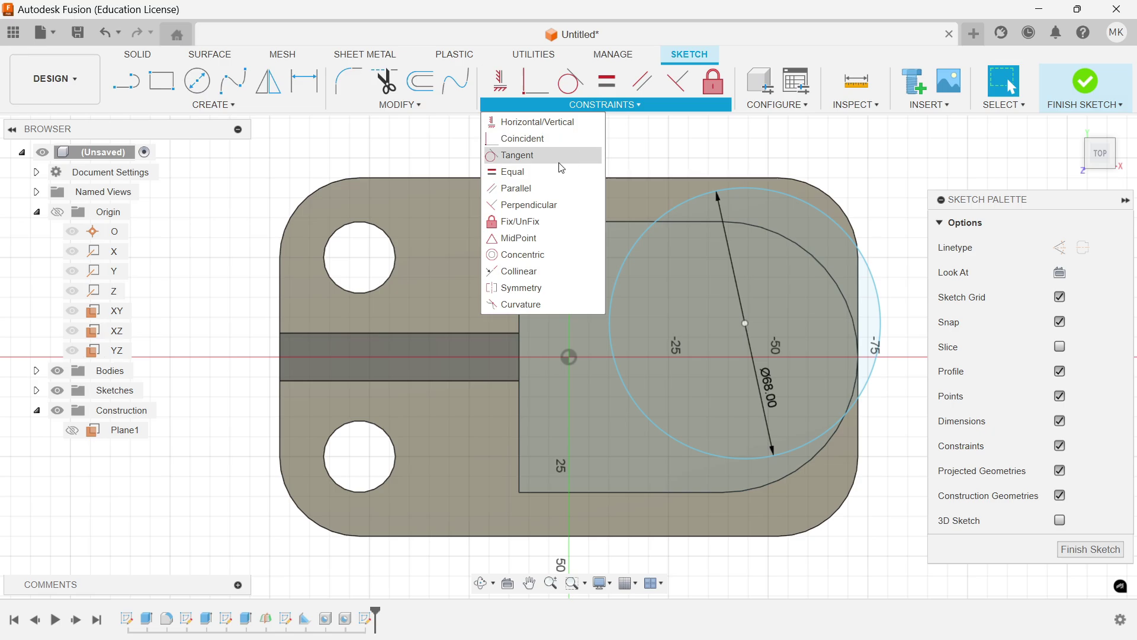
left_click(522, 254)
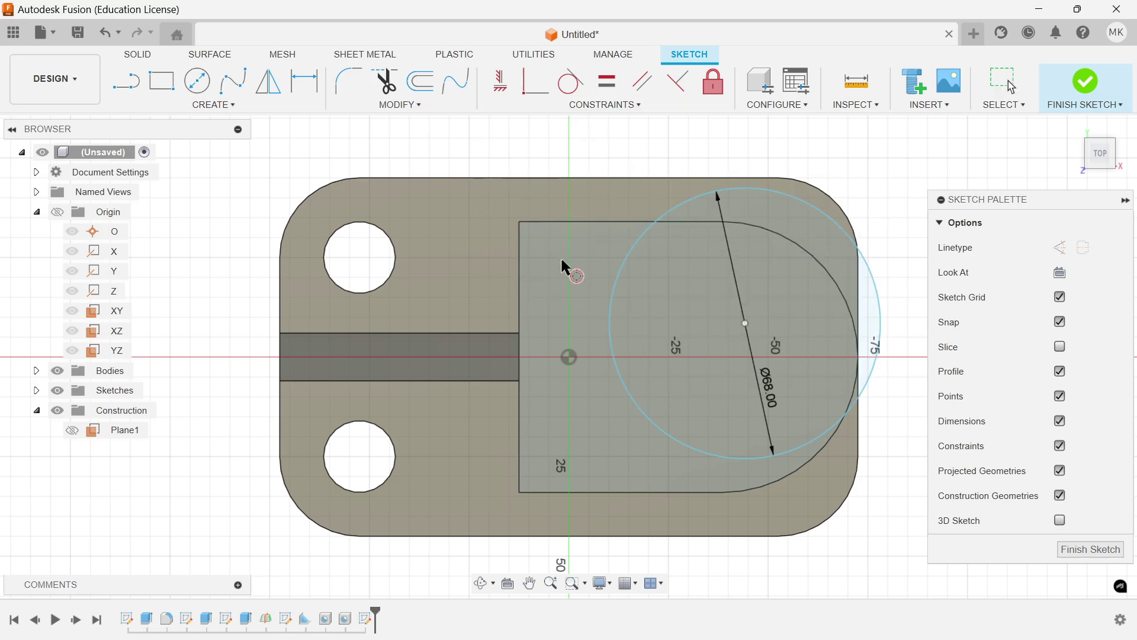
left_click(795, 251)
left_click(858, 259)
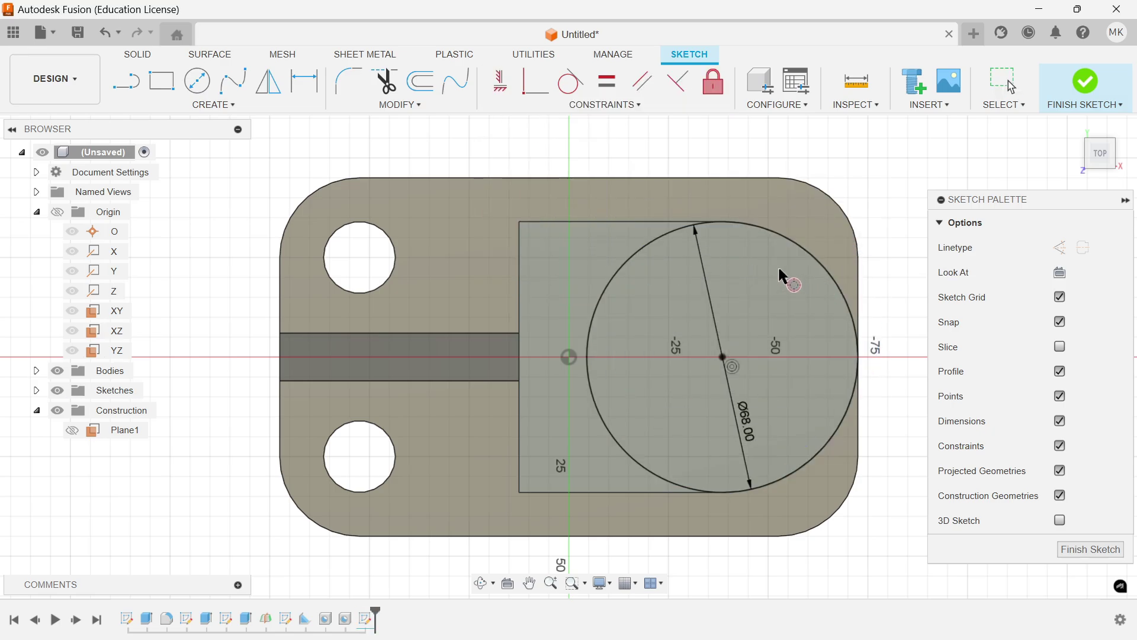
left_click(1097, 84)
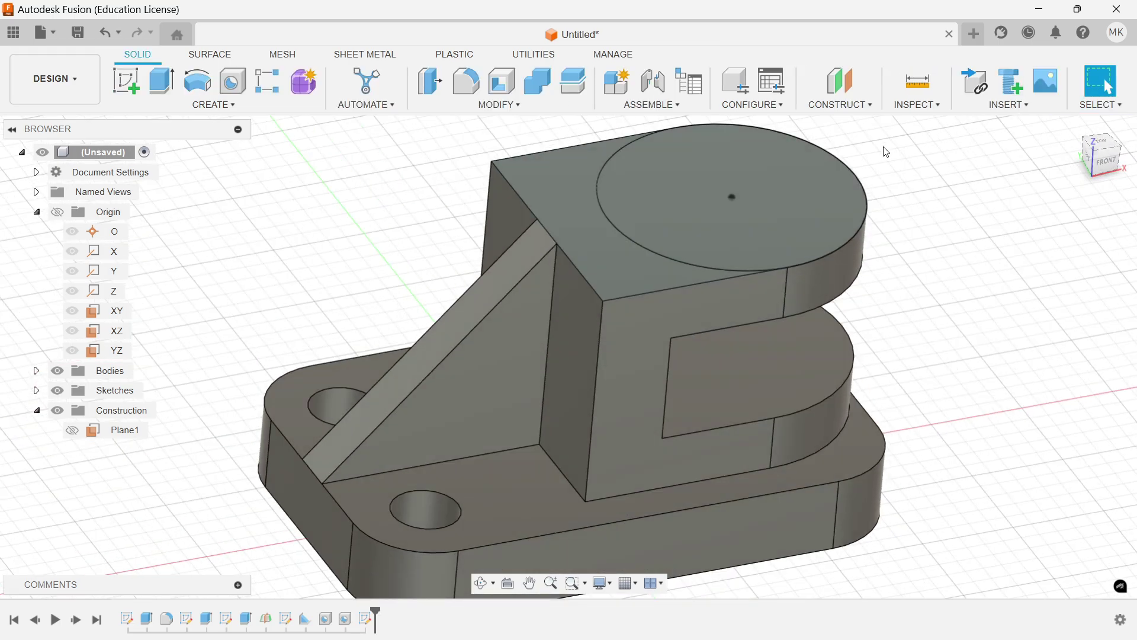
Construct an offset plane 40 mm above the upper block's top face.
left_click(853, 105)
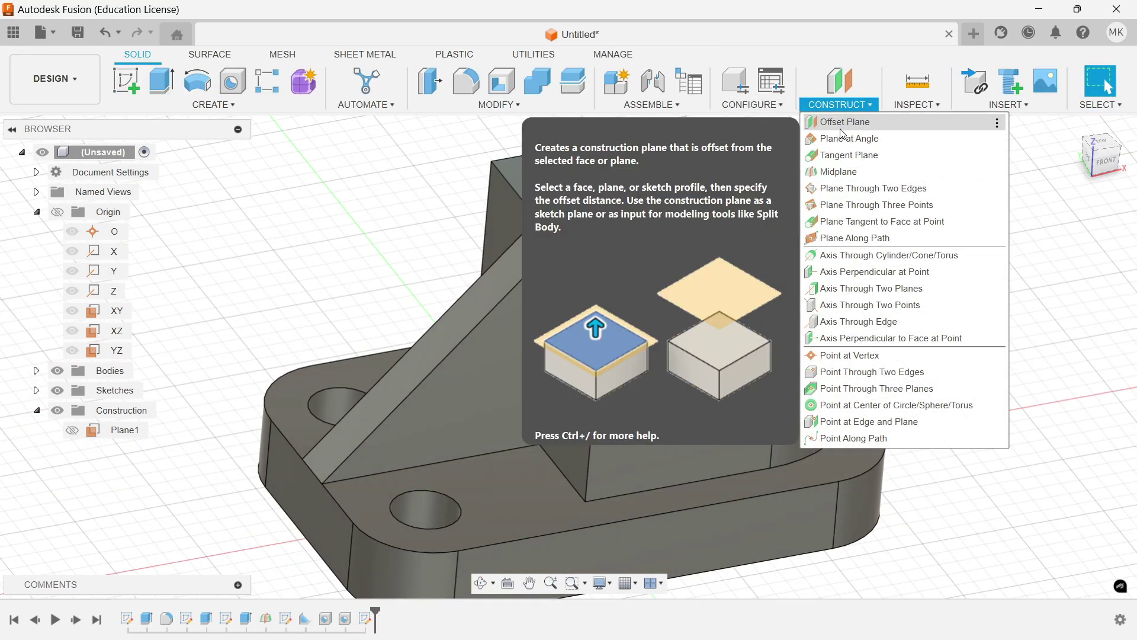
left_click(842, 129)
scroll(770, 219, "down", 3)
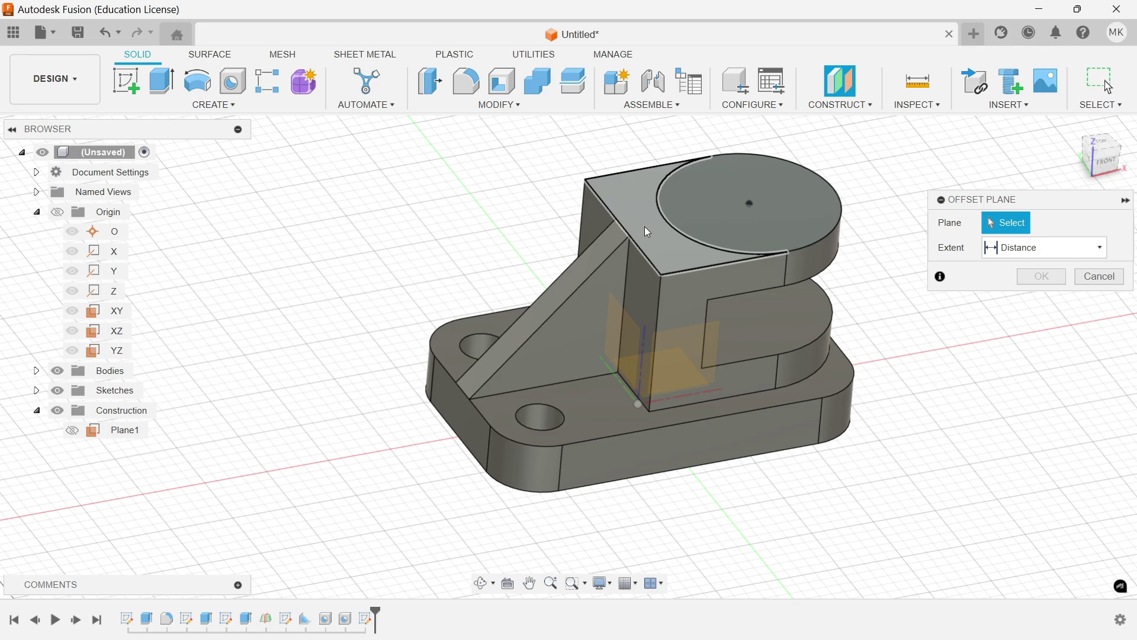
left_click(647, 232)
type("40")
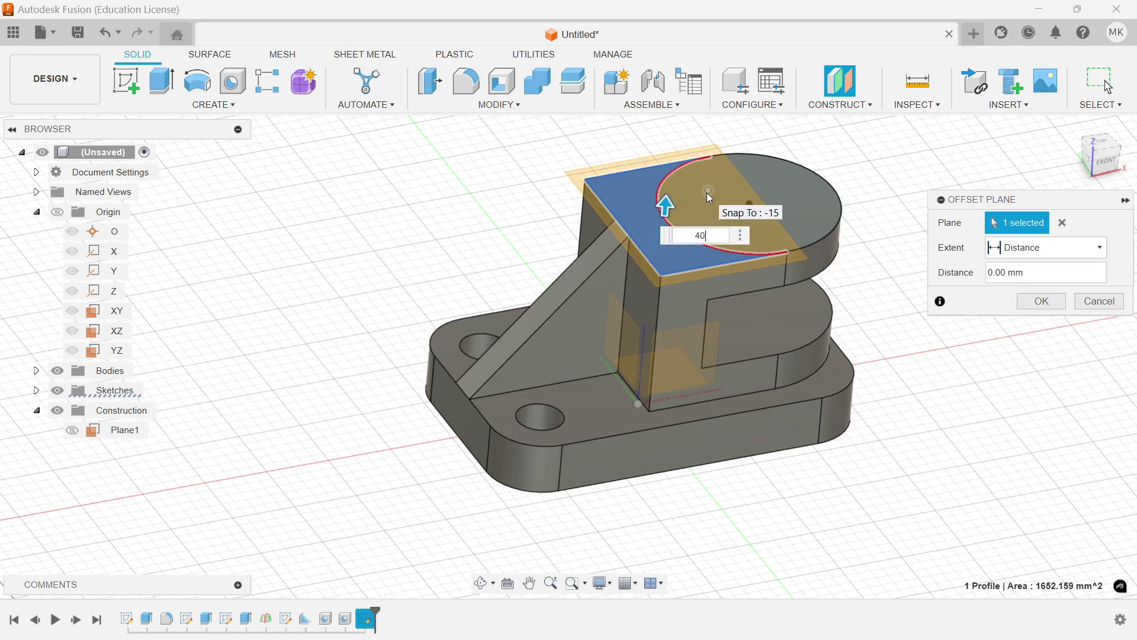
key("Return")
scroll(818, 195, "down", 3)
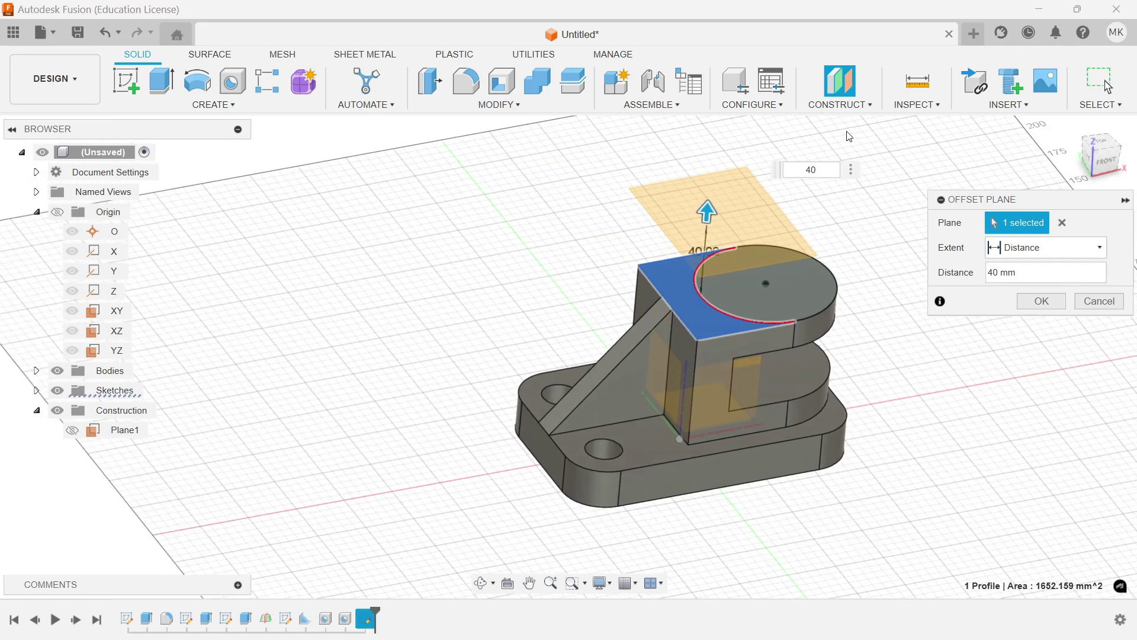
scroll(850, 137, "up", 2)
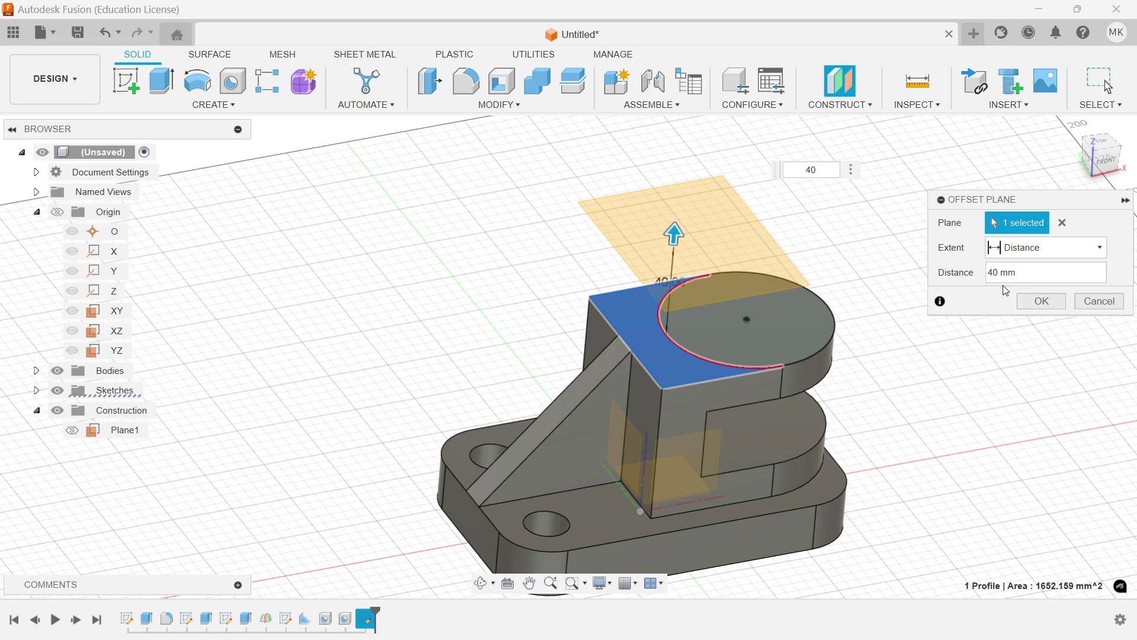
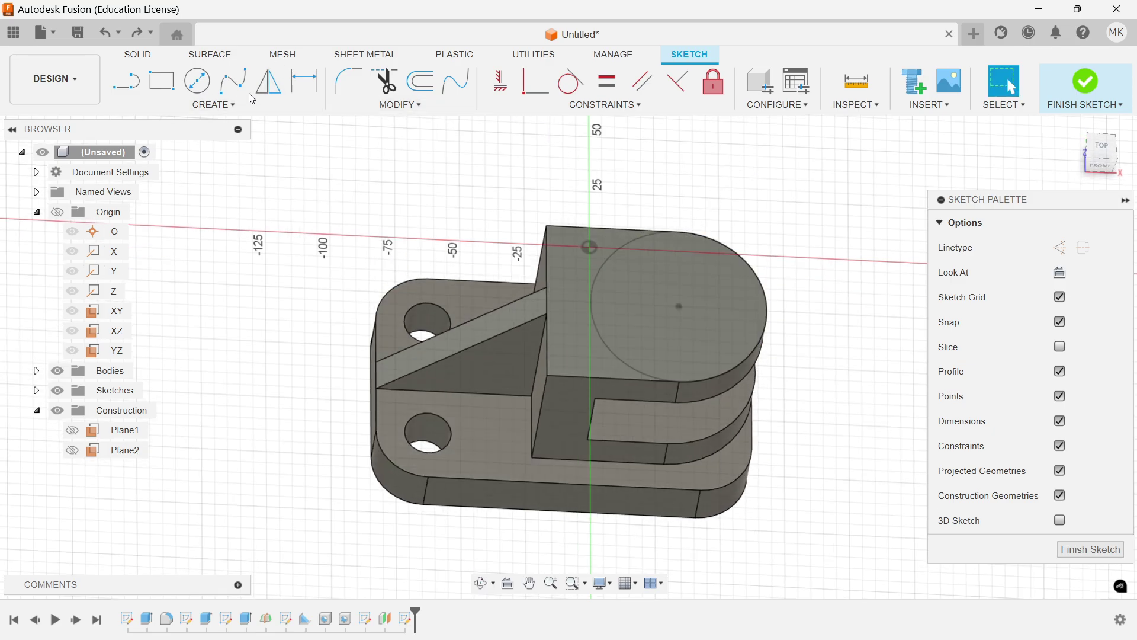
Draw a 40 mm diameter circle in the sketch on the offset plane.
left_click(197, 81)
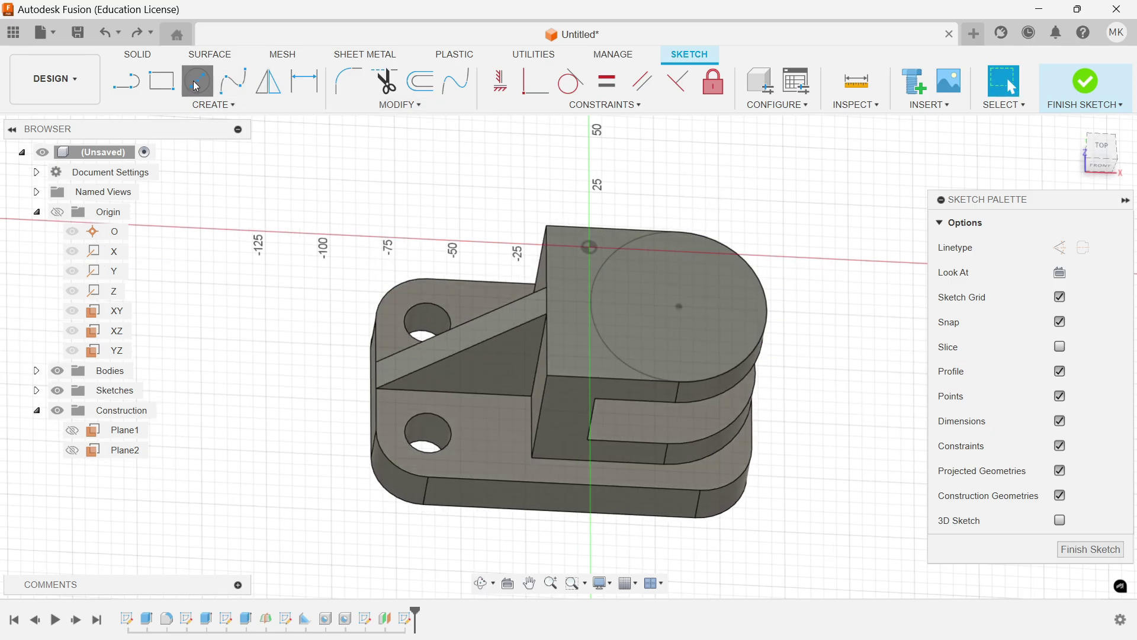
left_click(680, 305)
type("40")
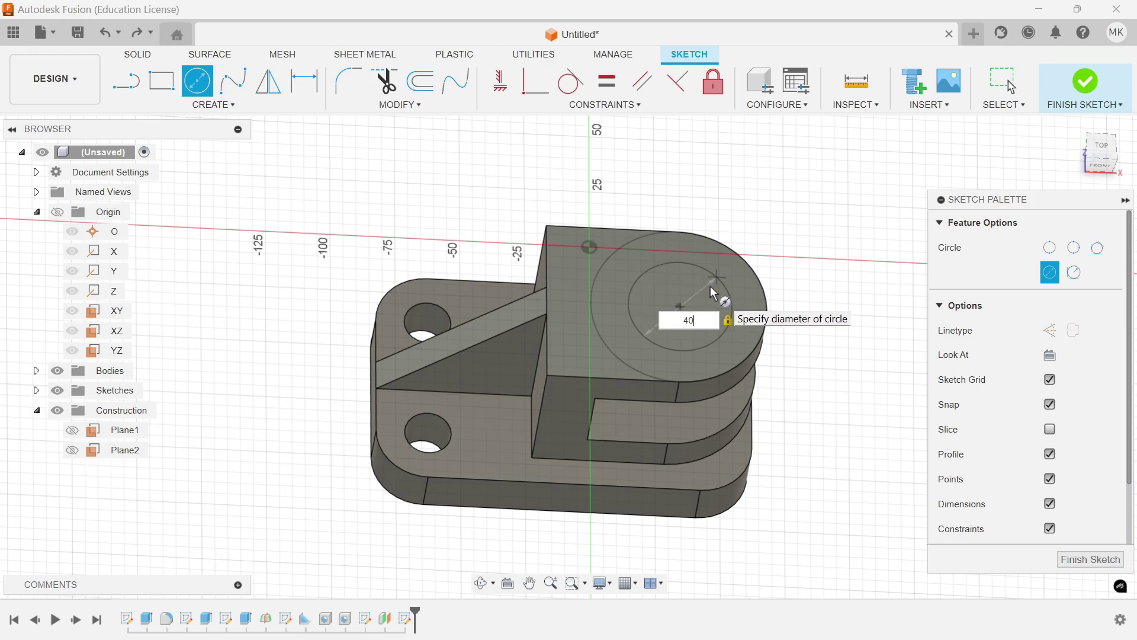
key("Return")
key("Escape")
middle_click_drag(790, 185, 761, 159, "shift")
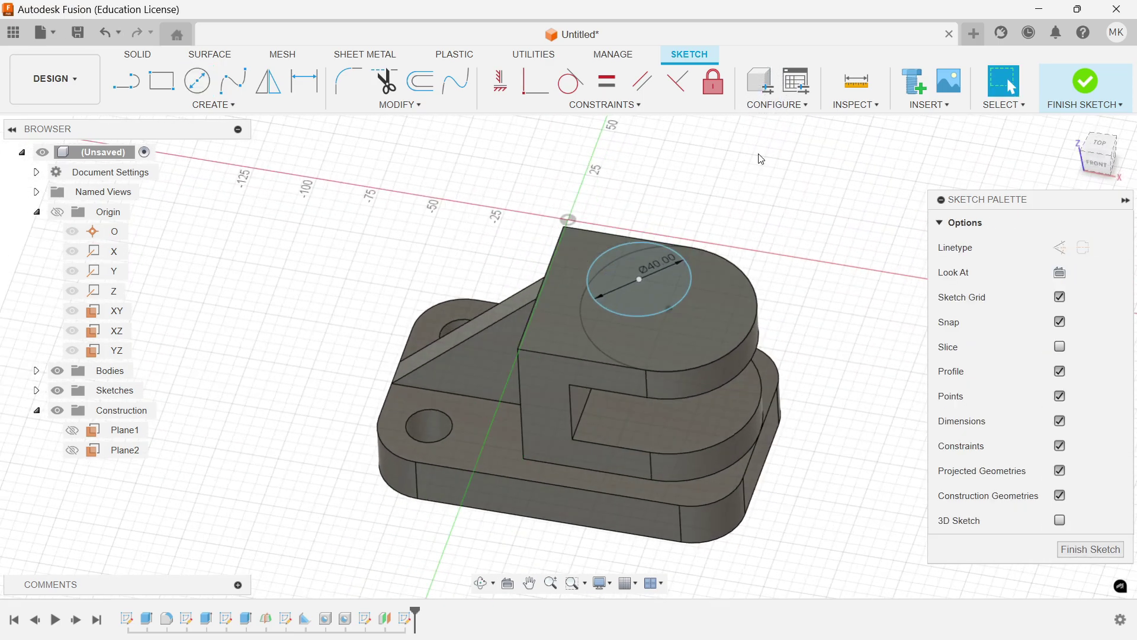
middle_click_drag(750, 225, 769, 172, "shift")
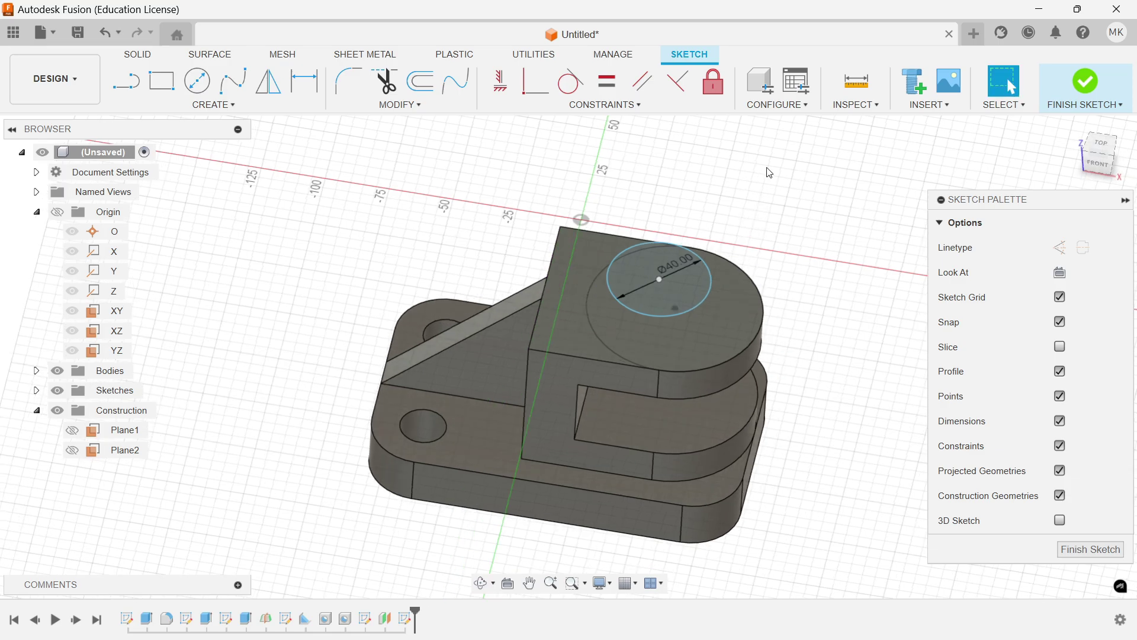
Make the 40 mm circle concentric with the 68 mm circle below it and finish the sketch.
left_click(1095, 146)
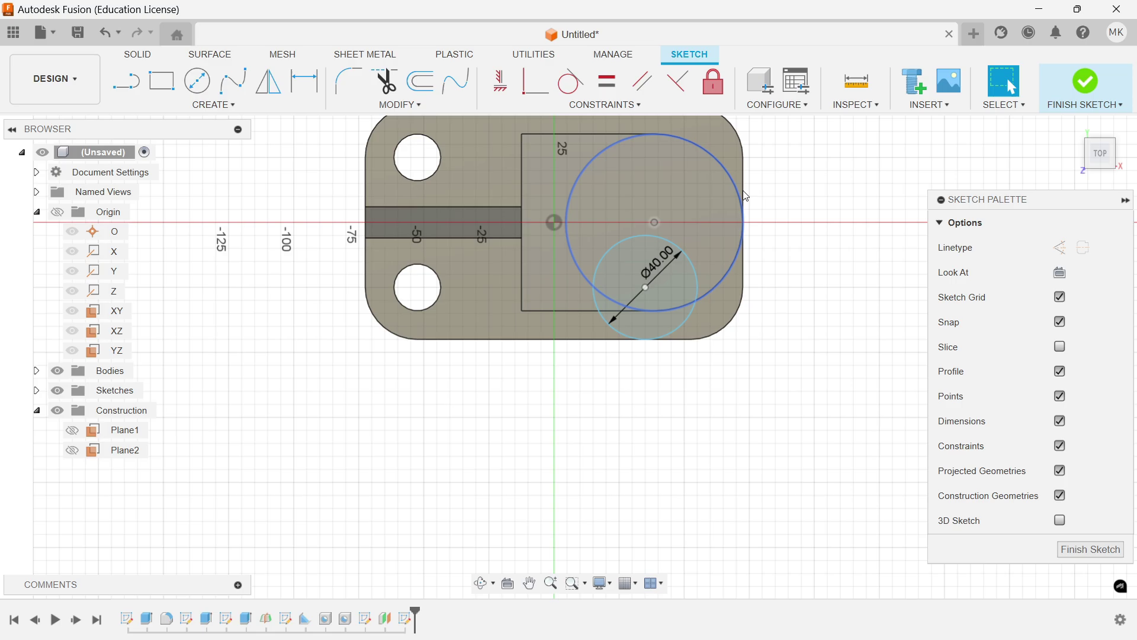
left_click(612, 106)
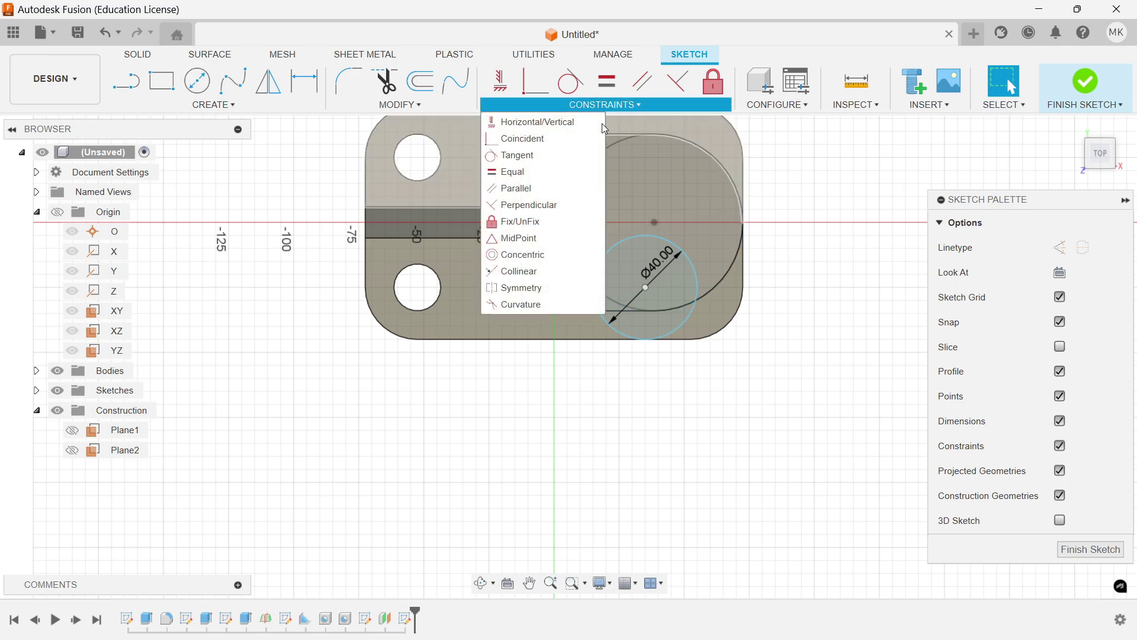
left_click(500, 254)
left_click(744, 261)
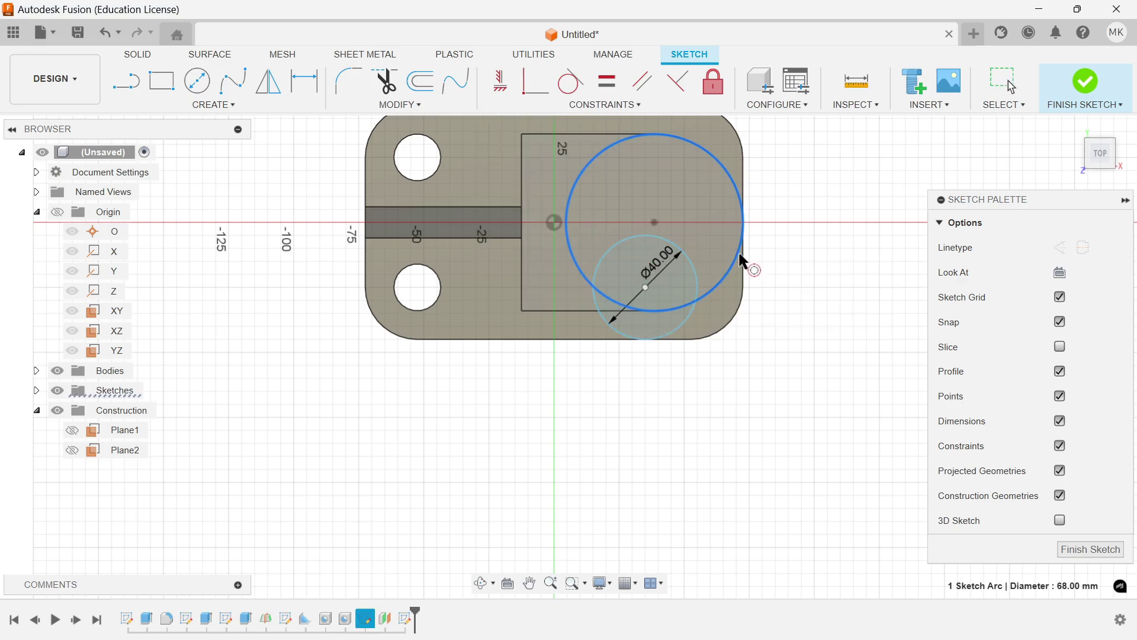
left_click(699, 283)
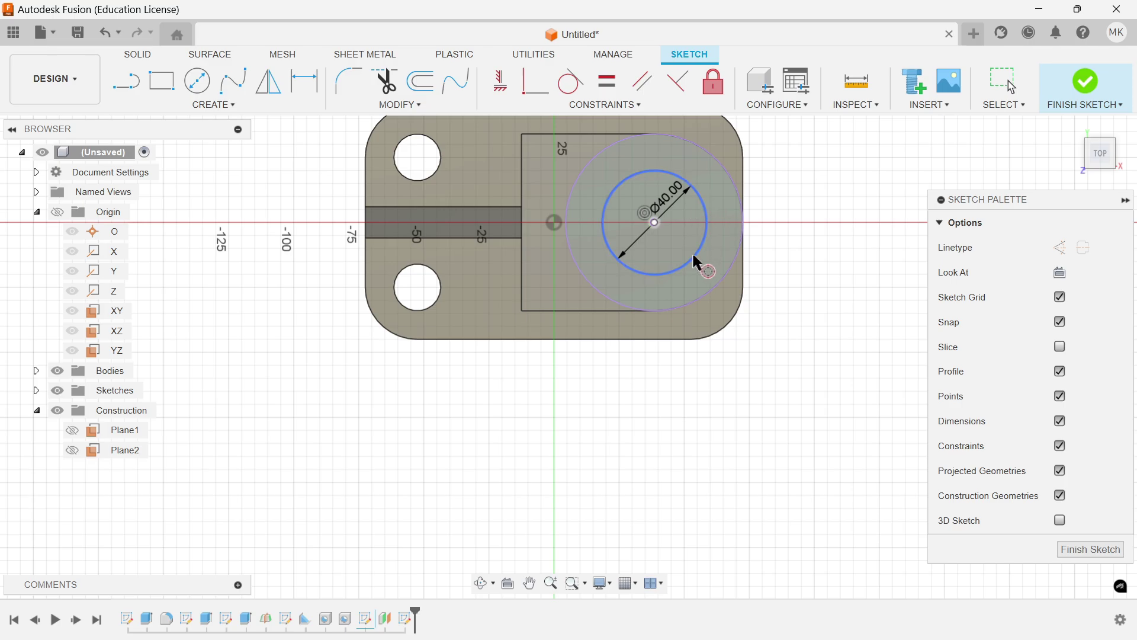
left_click(1074, 127)
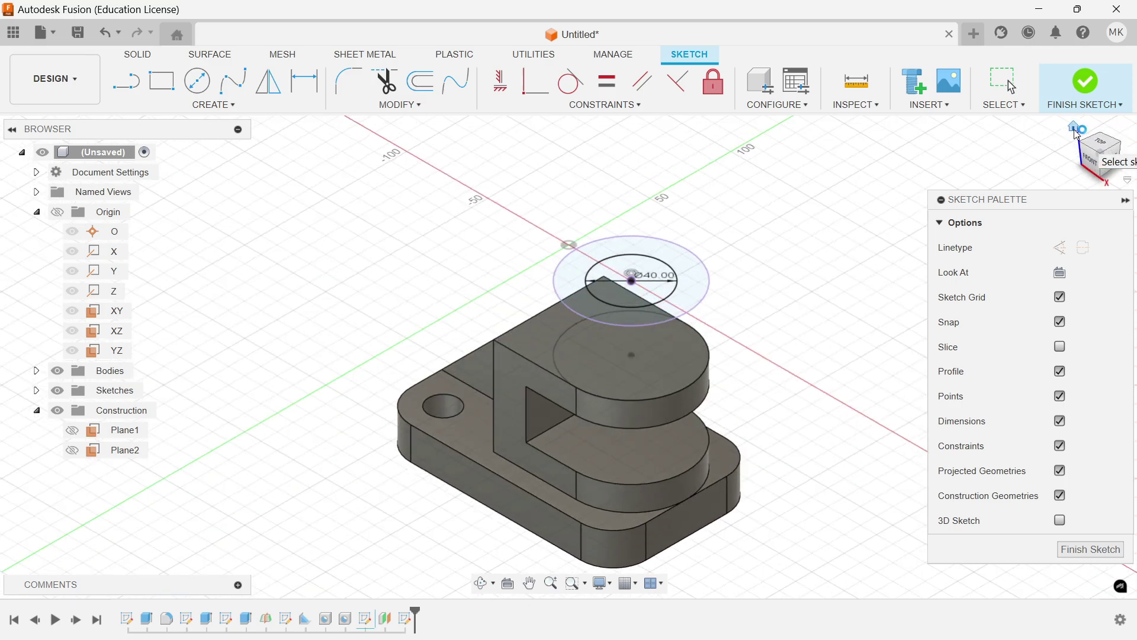
left_click(1093, 90)
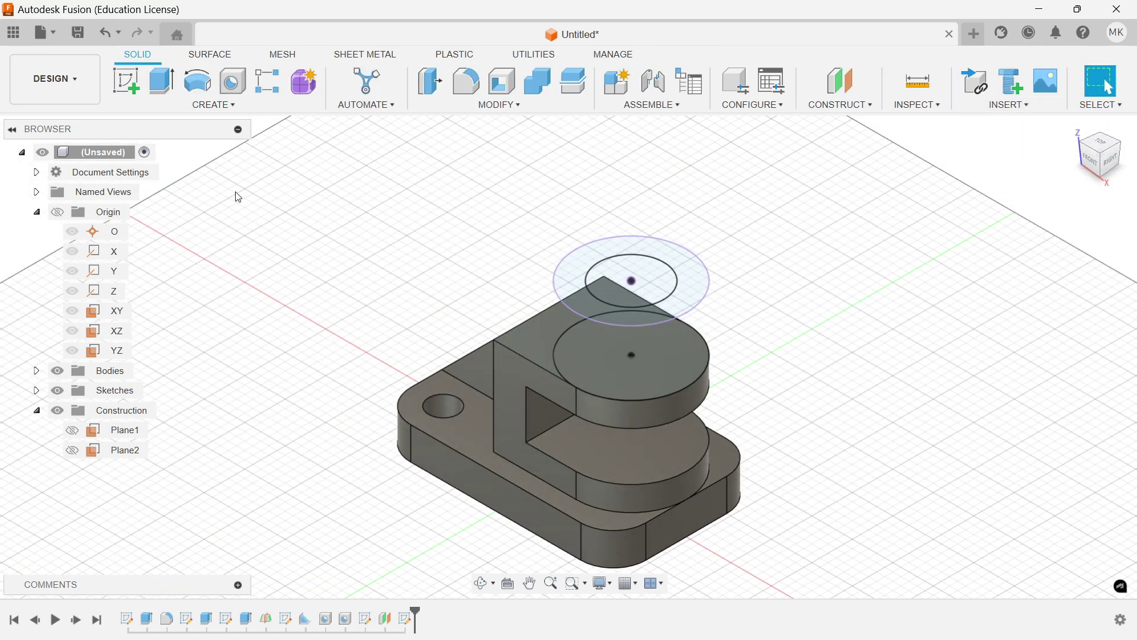
Loft from the 68 mm circle on the upper block to the 40 mm circle above it, joining the result to the body.
left_click(214, 105)
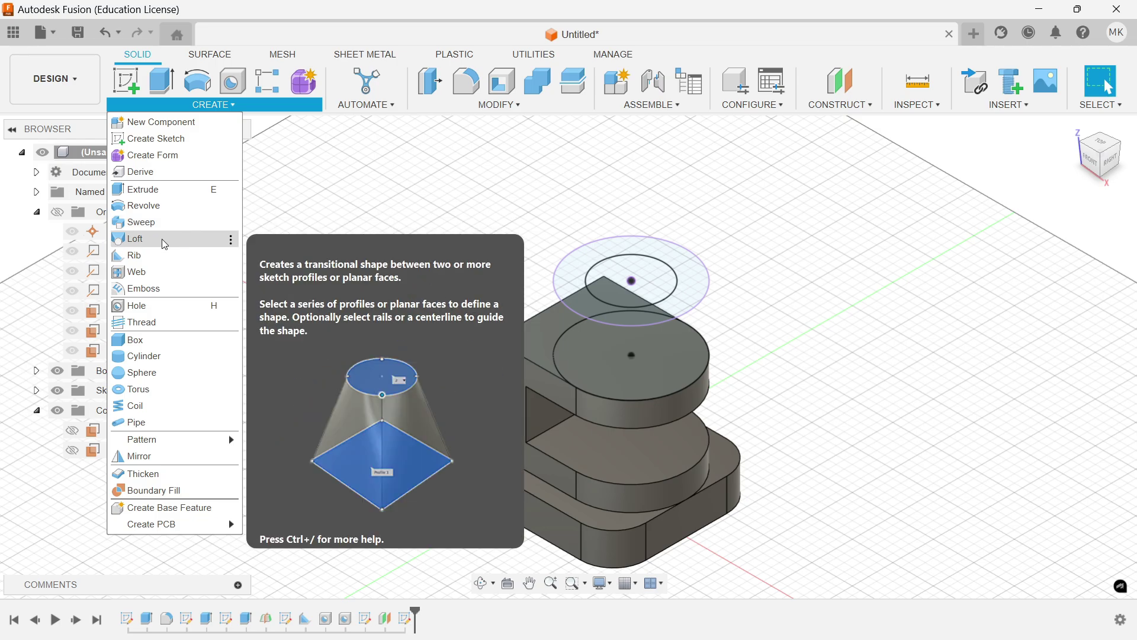
left_click(164, 242)
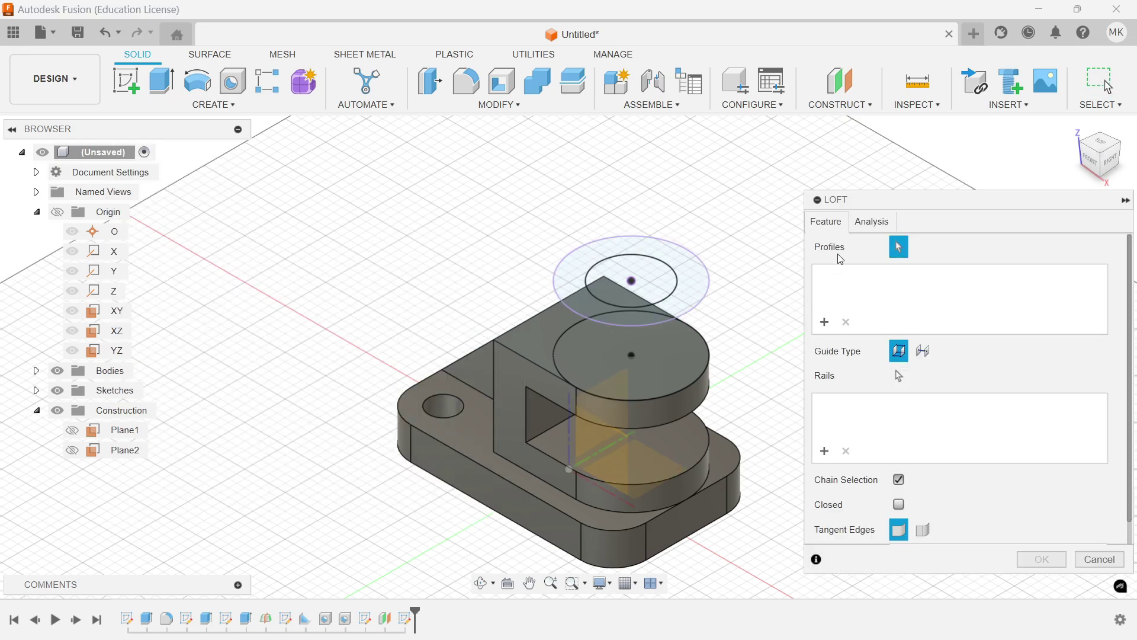
left_click(703, 376)
left_click(669, 303)
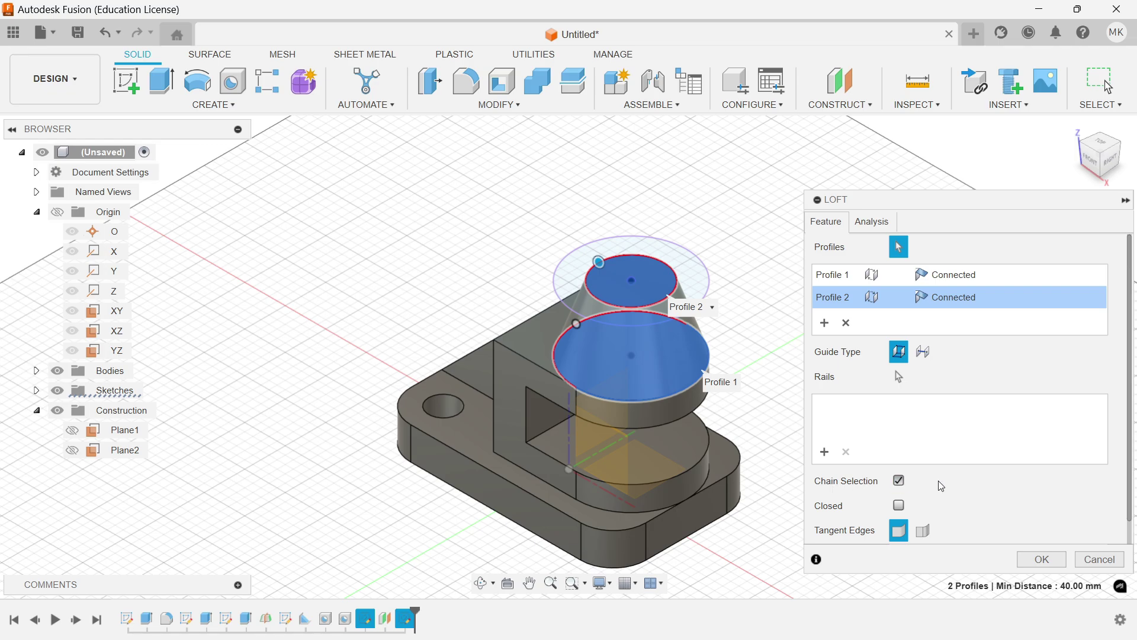
scroll(938, 481, "down", 1)
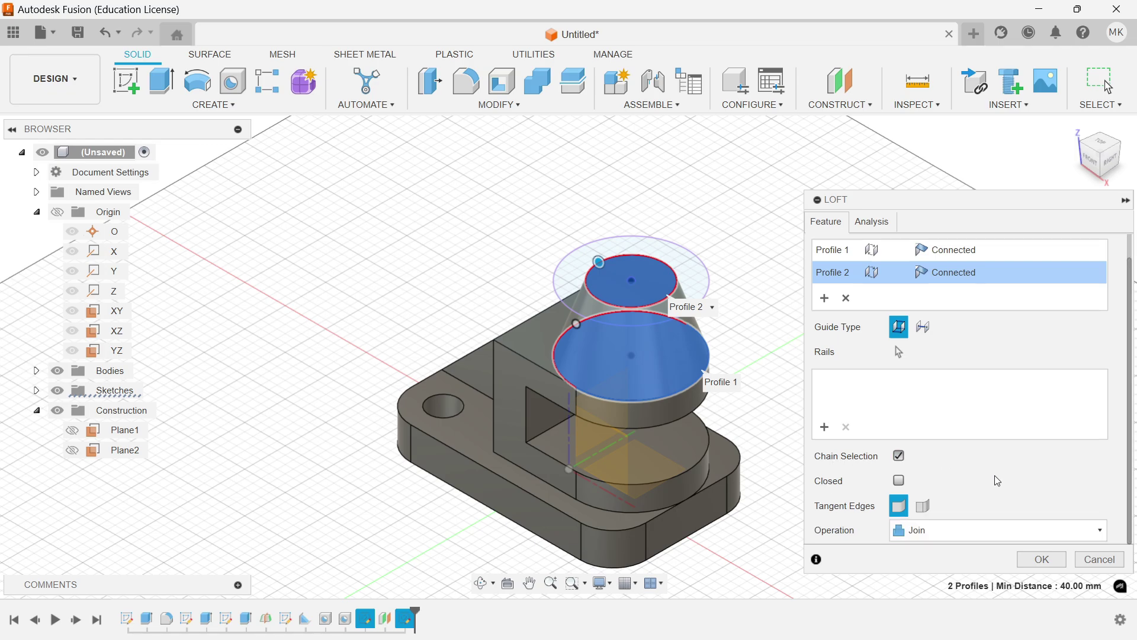
left_click(932, 532)
left_click(932, 532)
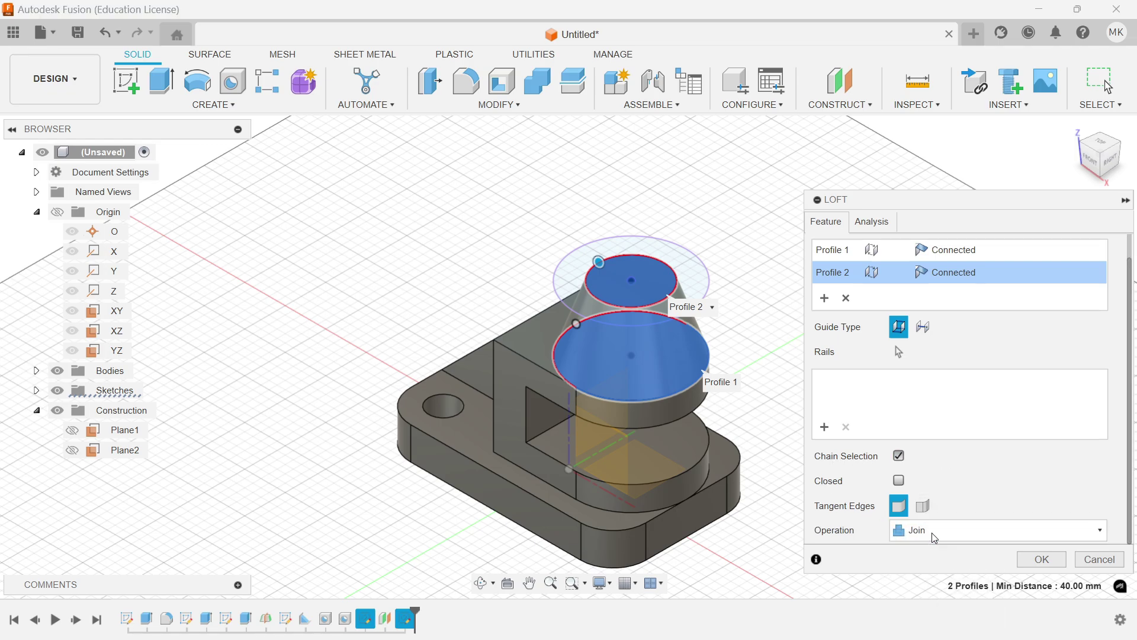
left_click(1045, 561)
Cut a simple 18 mm diameter hole centred on the tapered boss's top face, with its extent set to All.
middle_click_drag(782, 393, 482, 238, "shift")
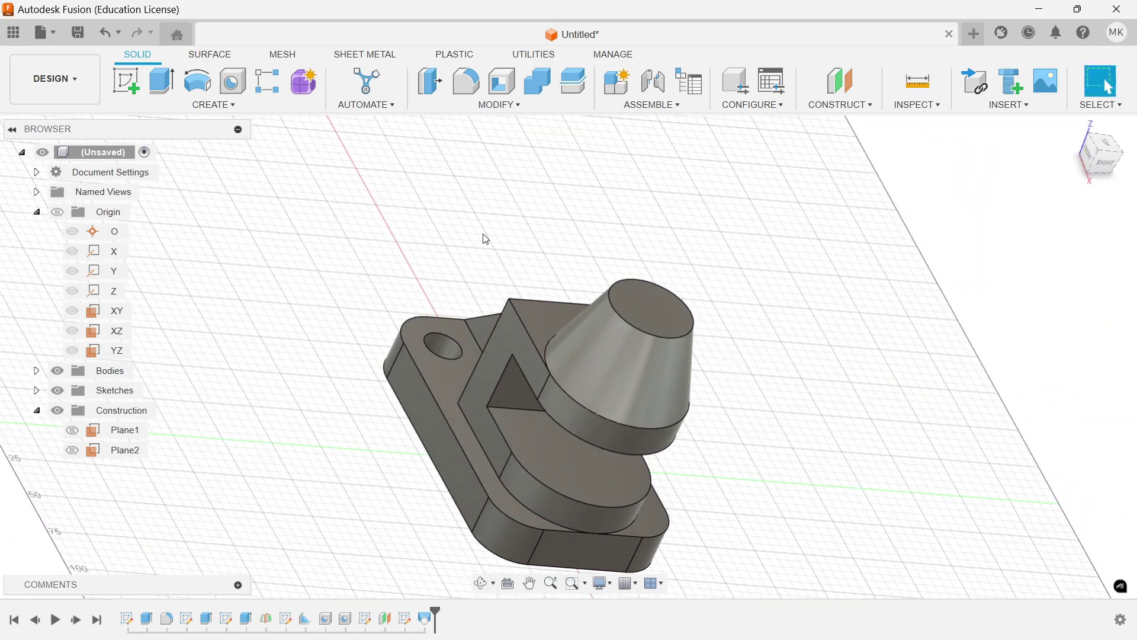
left_click(232, 81)
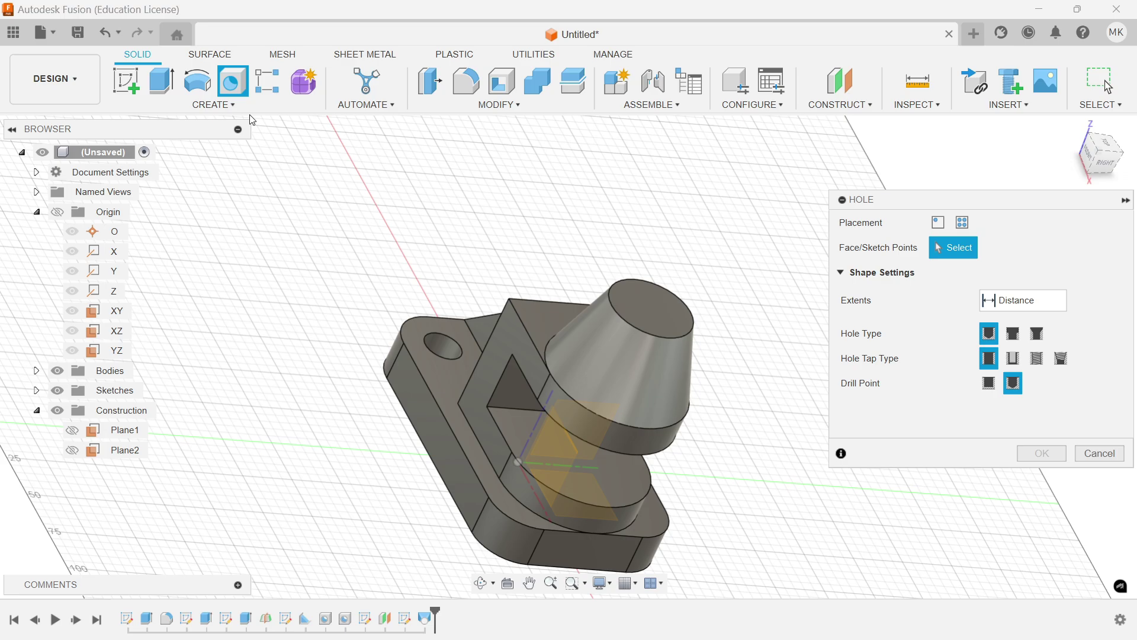
left_click(938, 222)
left_click(662, 310)
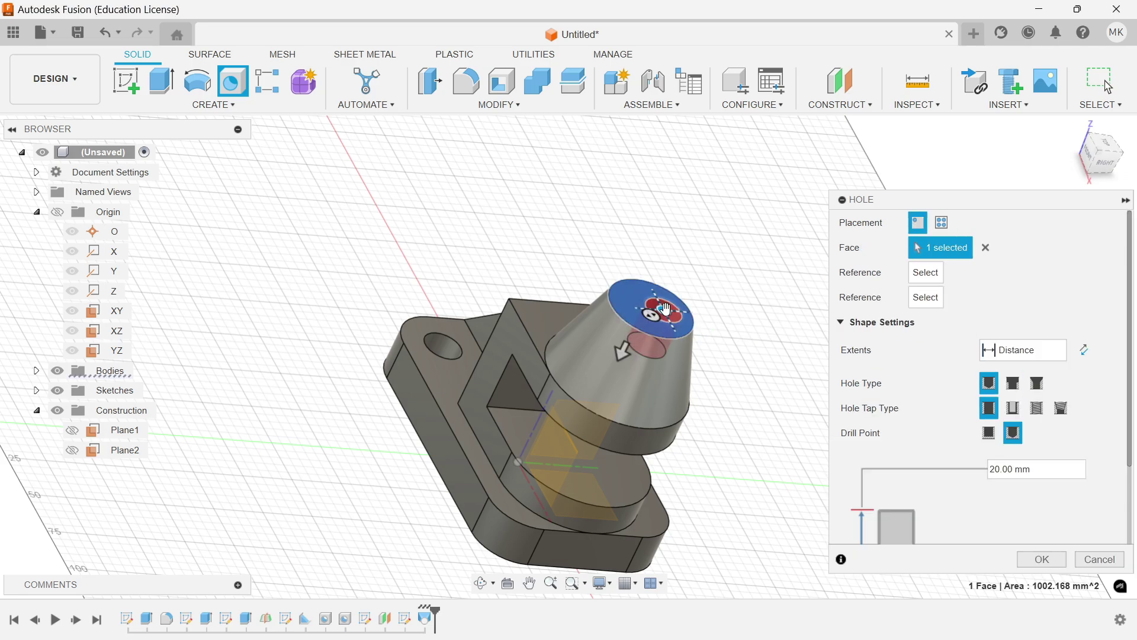
scroll(663, 308, "up", 5)
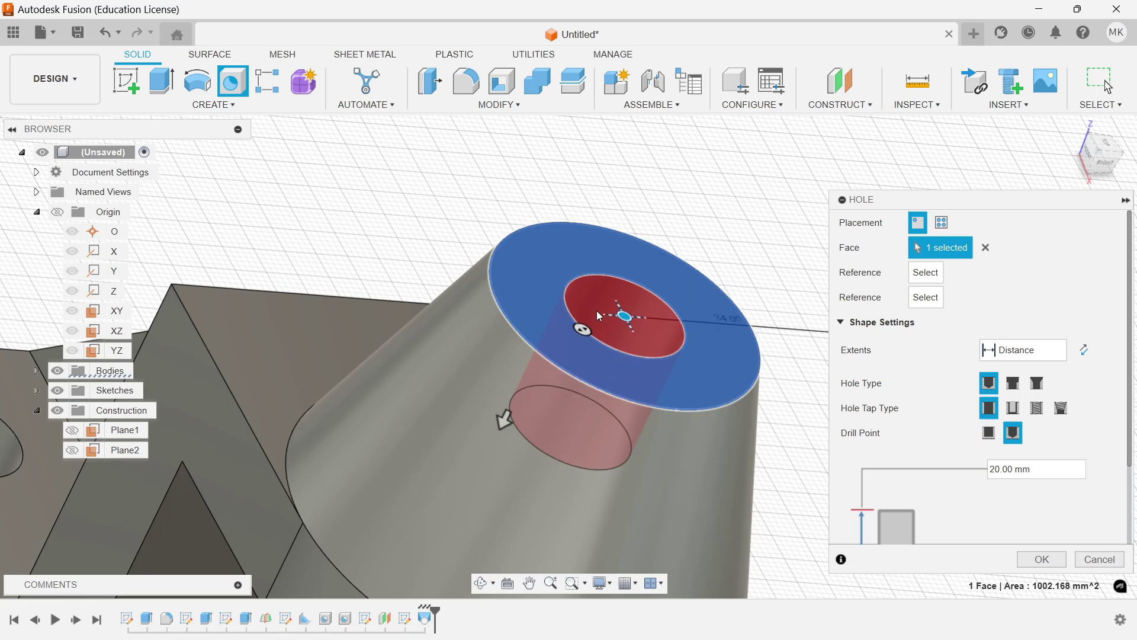
left_click(1028, 351)
left_click(997, 406)
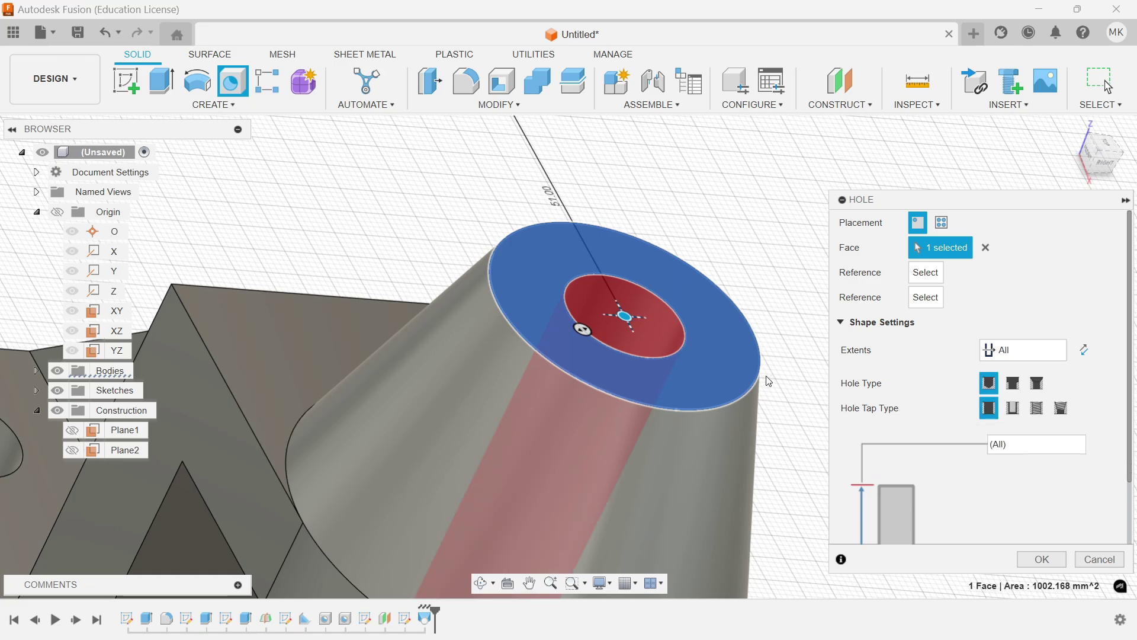
scroll(633, 367, "down", 5)
middle_click_drag(634, 368, 666, 398, "shift")
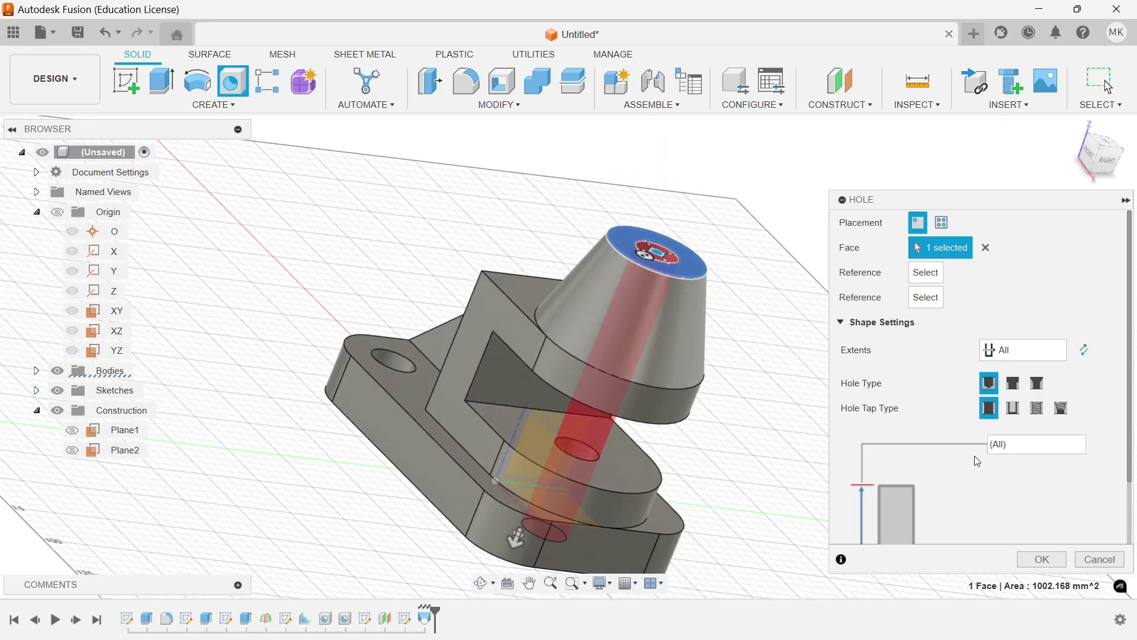
left_click_drag(1128, 468, 1128, 530)
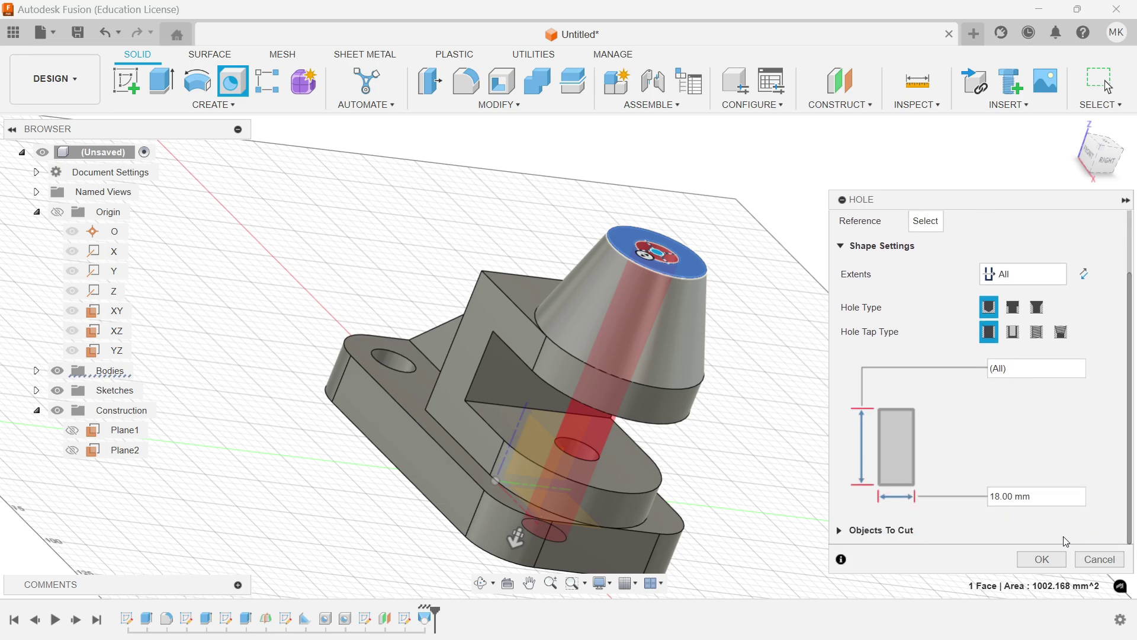
left_click(1022, 556)
Inspect the bracket's holes, rib and tapered boss from several angles, finishing in the home view with the part centred.
middle_click_drag(689, 441, 627, 379, "shift")
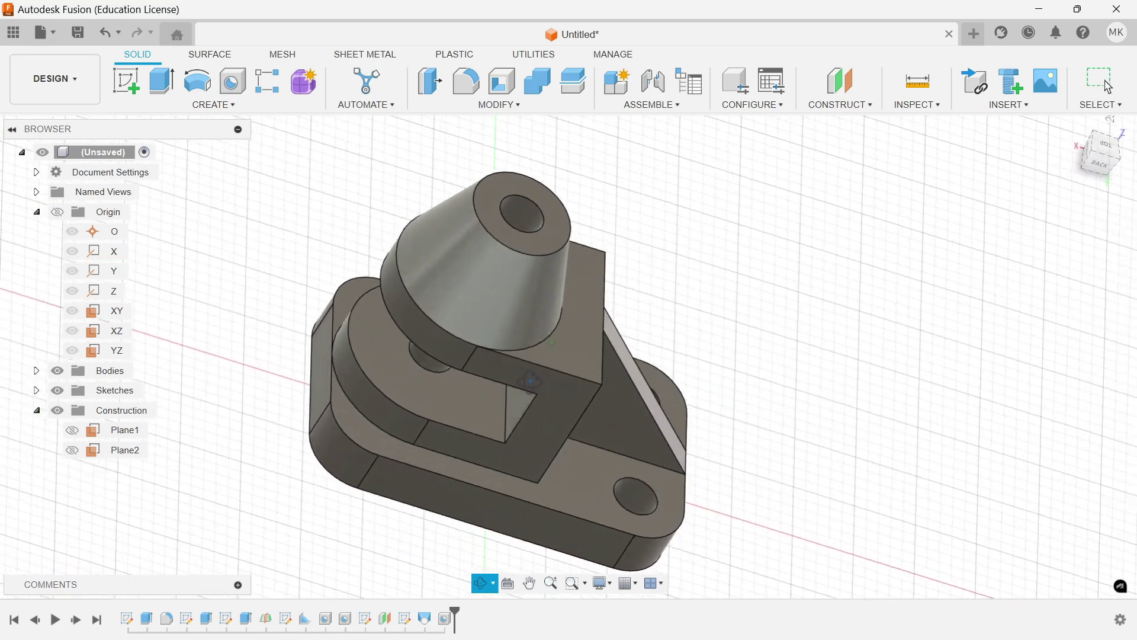
middle_click_drag(530, 382, 672, 276, "shift")
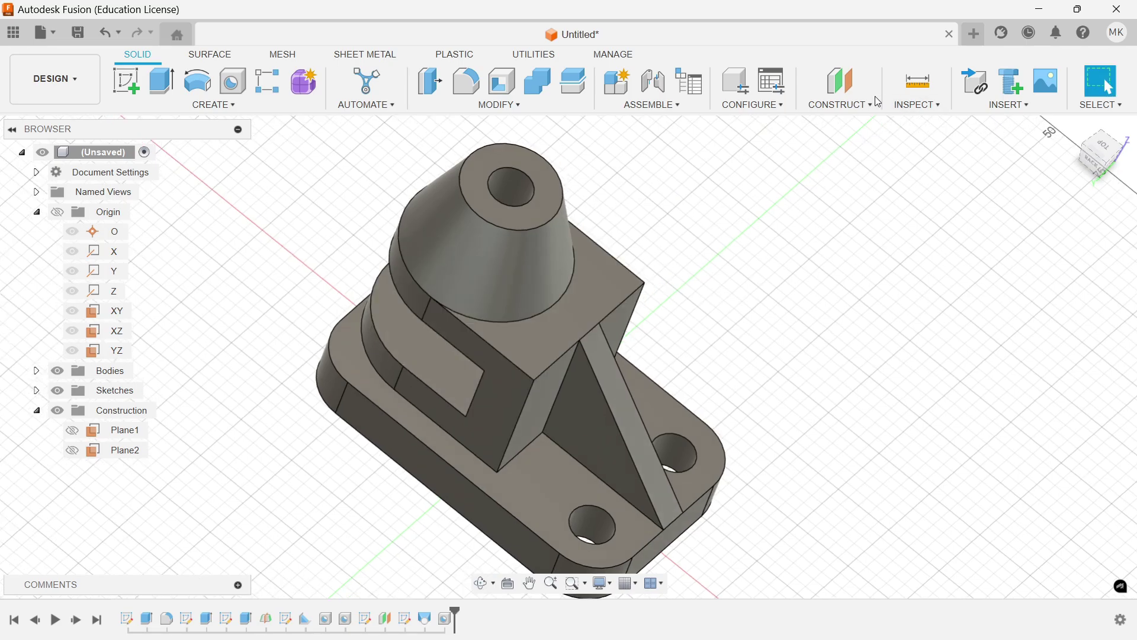
left_click(1077, 131)
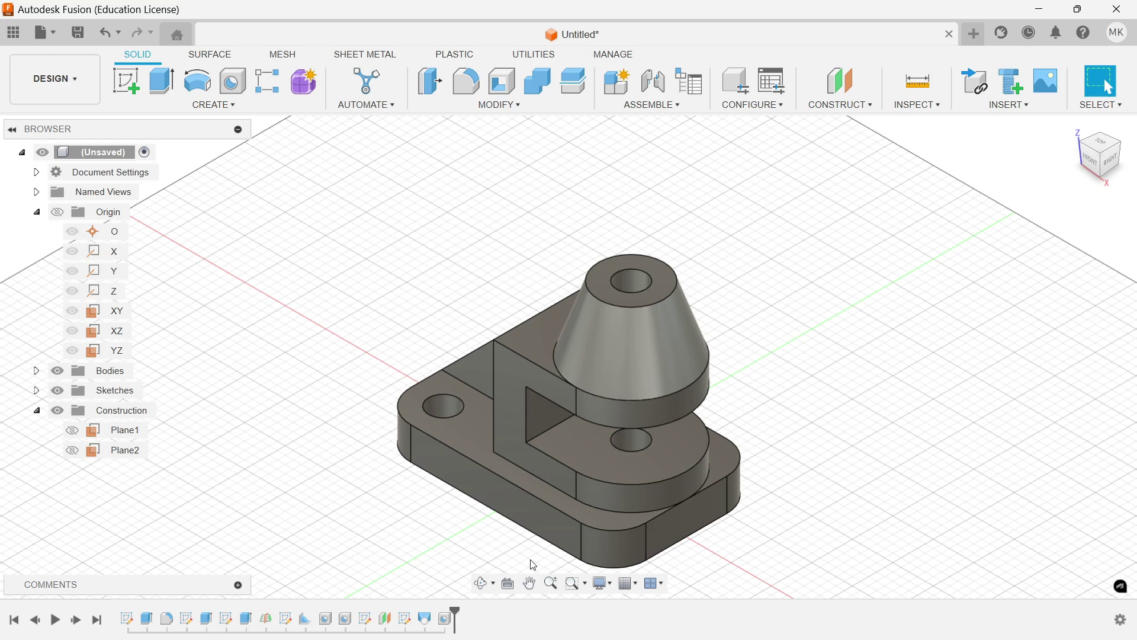
left_click(529, 583)
left_click_drag(761, 418, 734, 325)
right_click(216, 192)
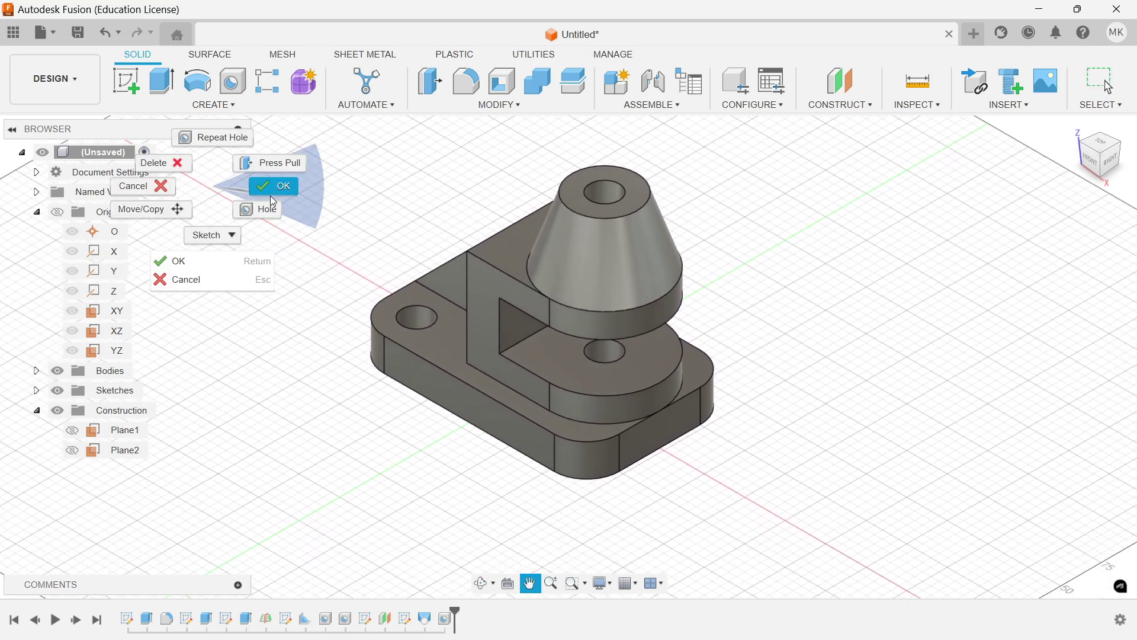
left_click(289, 188)
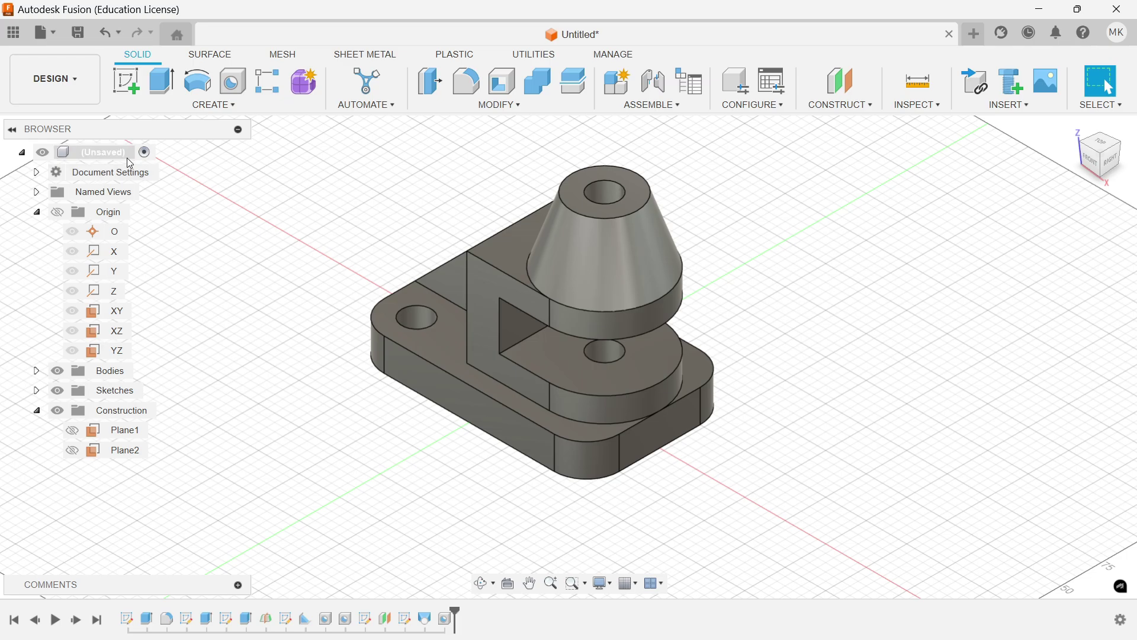
Review the whole part's physical material and browse the Metal category of the Fusion Material Library as far as Steel.
right_click(134, 178)
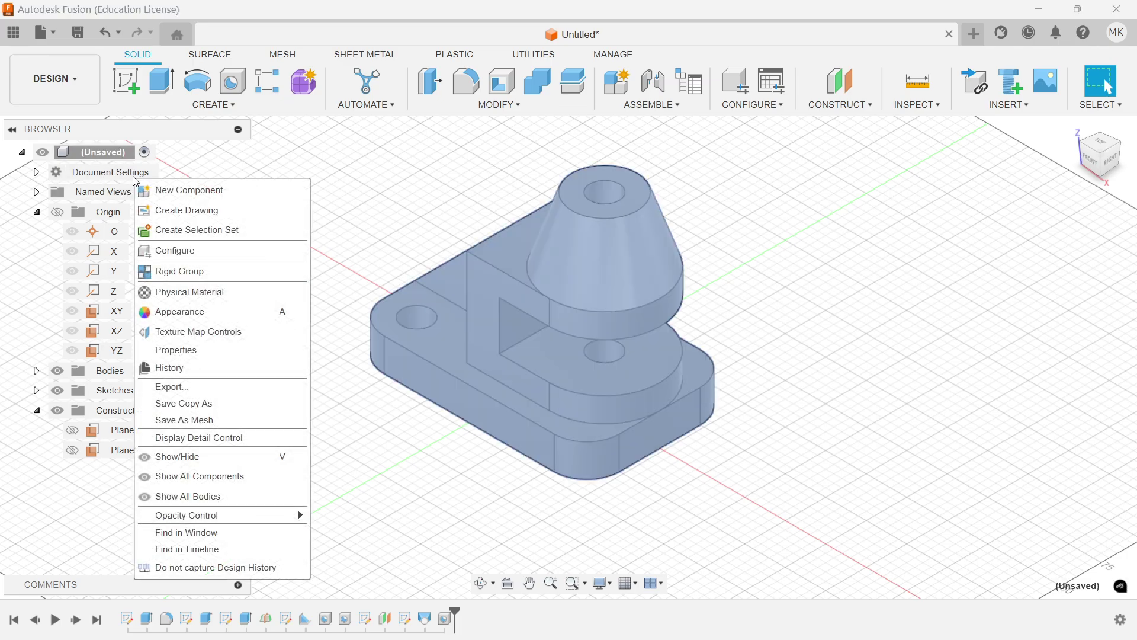
left_click(204, 296)
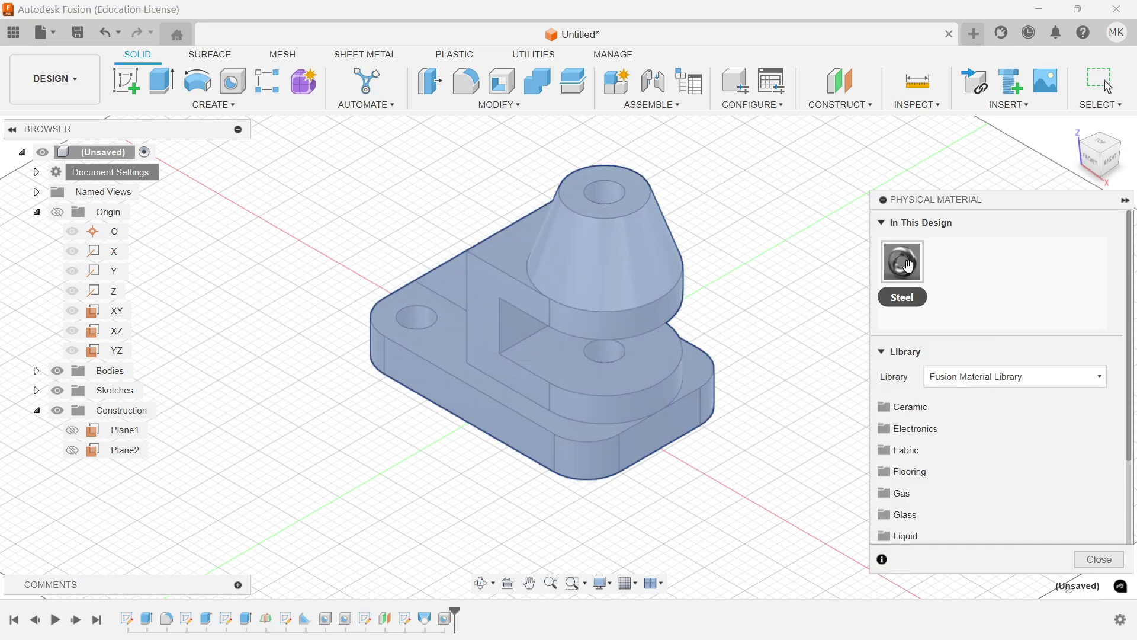
scroll(921, 444, "down", 3)
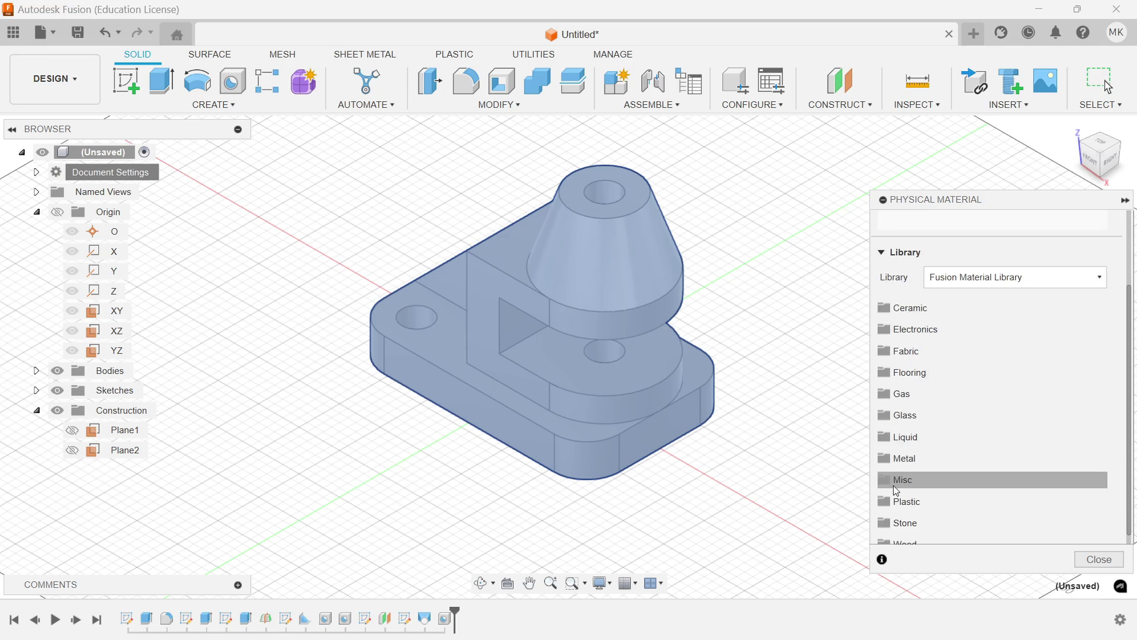
left_click(888, 459)
scroll(955, 479, "down", 5)
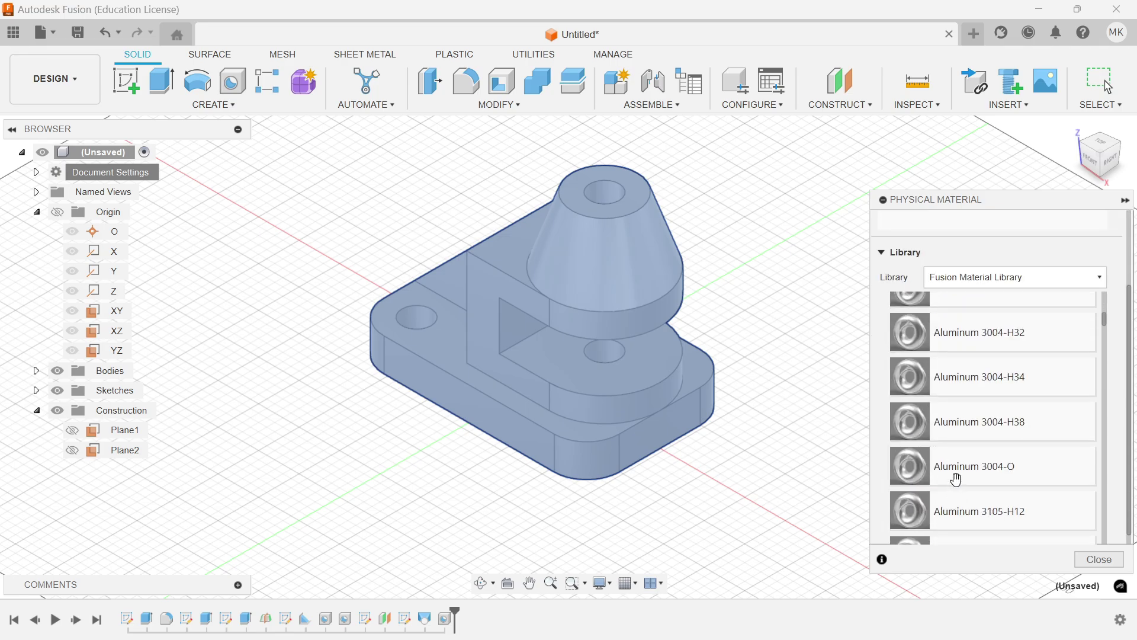
scroll(971, 435, "down", 5)
left_click_drag(1104, 349, 1099, 436)
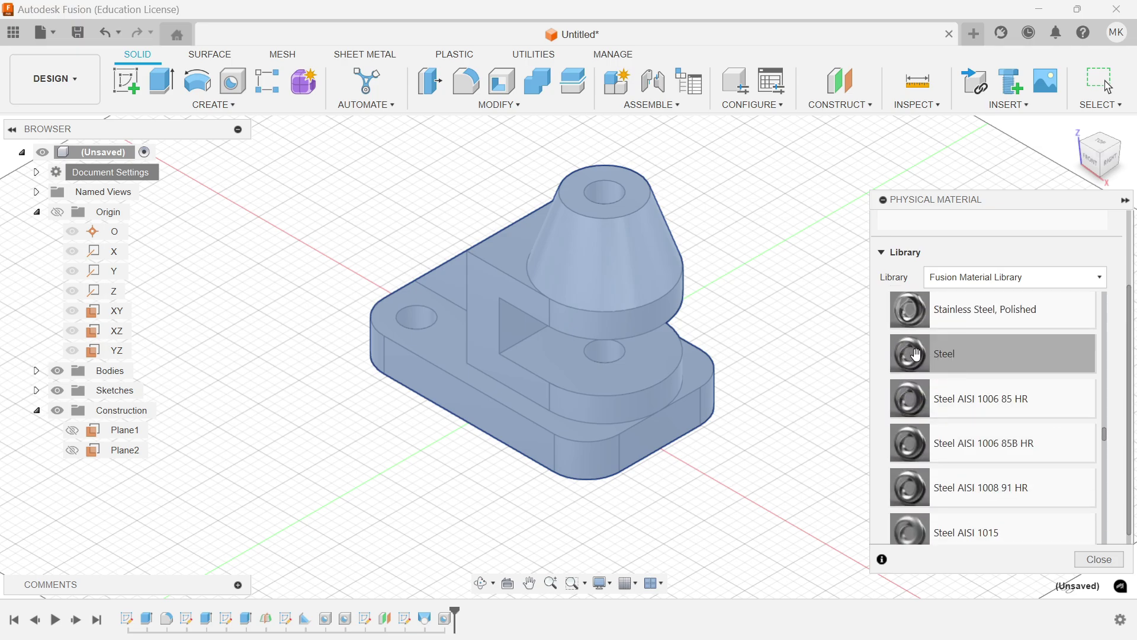
left_click(1099, 559)
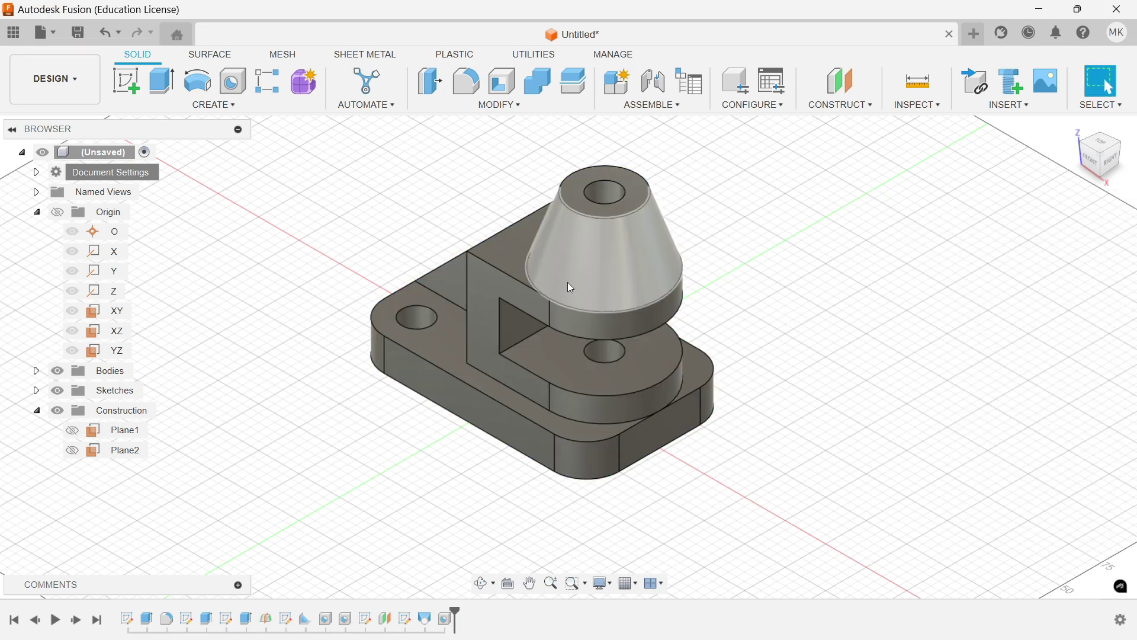
Inspect the part's Steel - Satin appearance and its available Pantone color libraries without choosing a color.
right_click(112, 153)
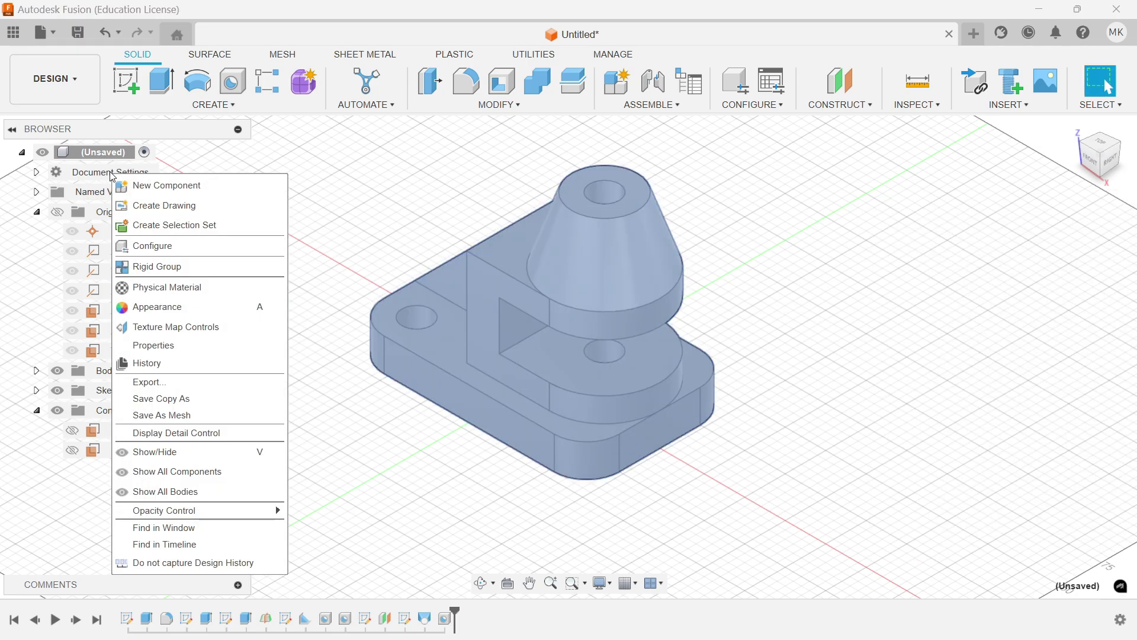
left_click(169, 309)
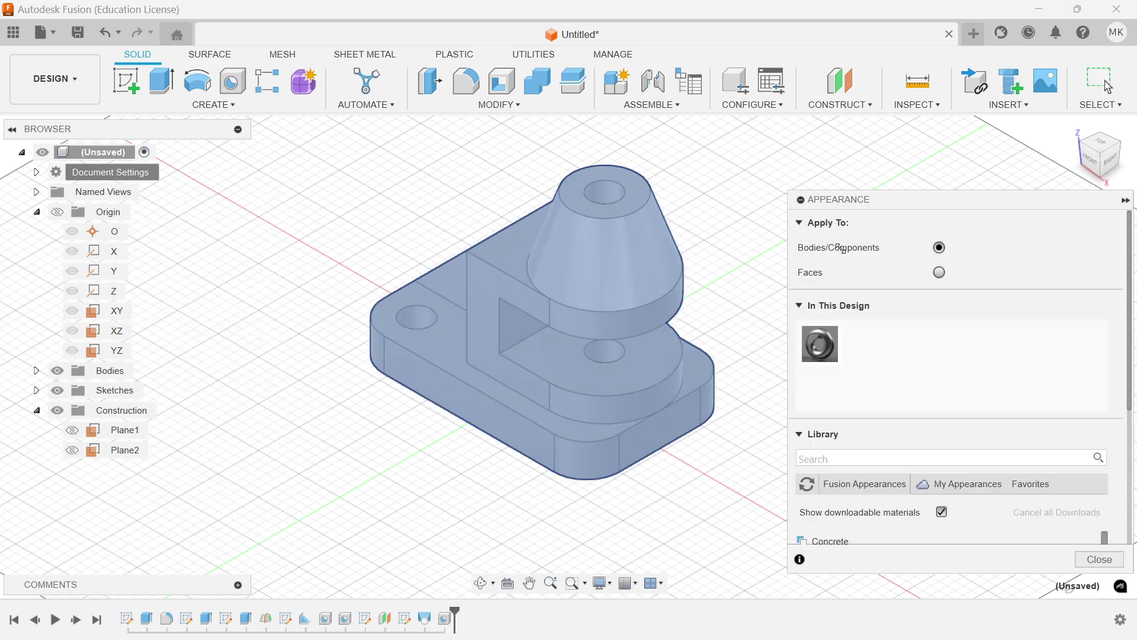
double_click(820, 353)
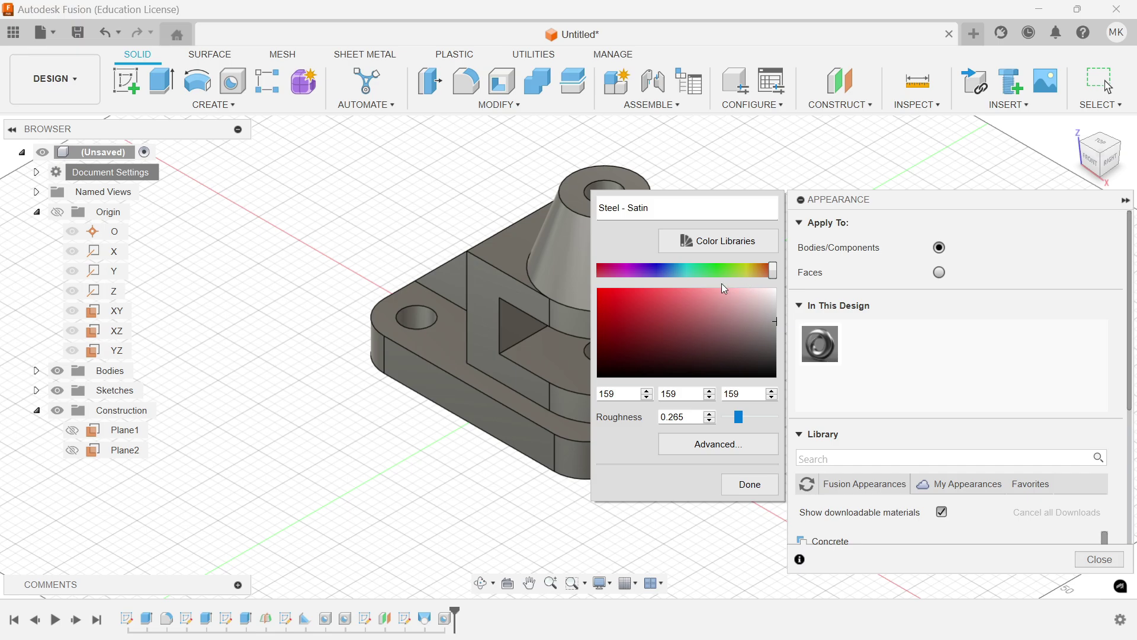
left_click(733, 243)
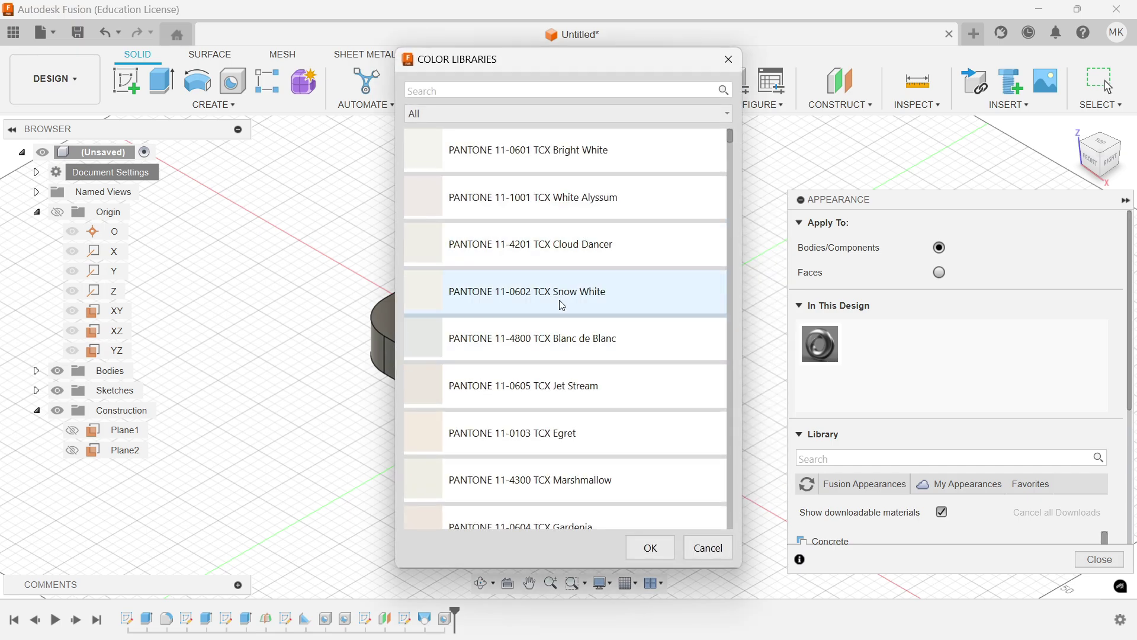
left_click(729, 59)
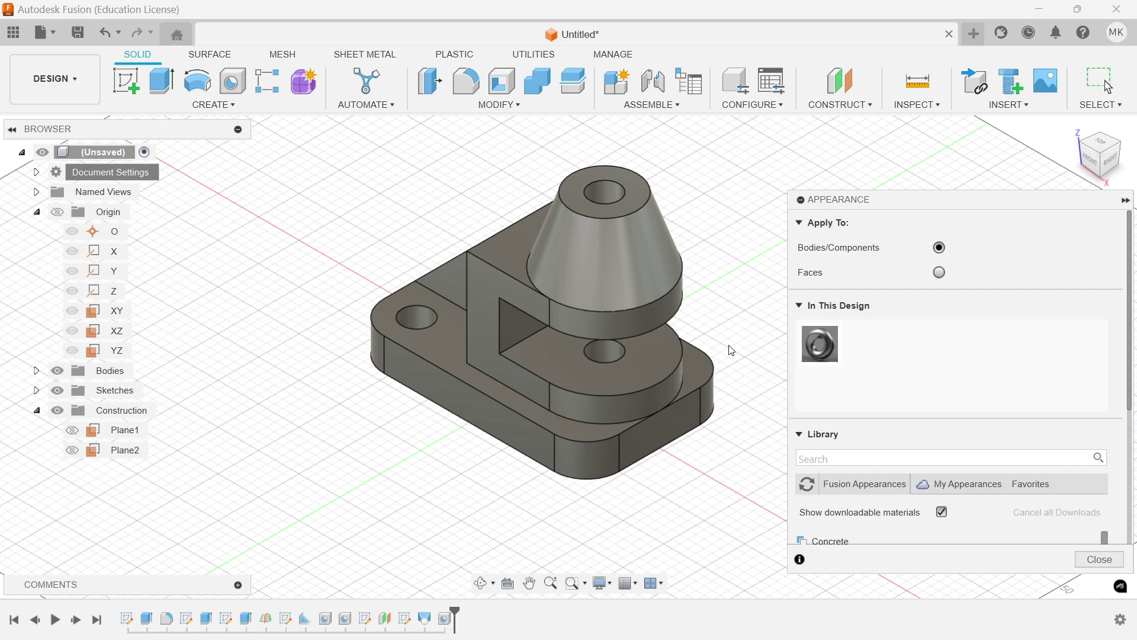
Examine the advanced material parameters and color choices of Steel - Satin, leaving the editor without saving.
double_click(820, 353)
left_click(716, 446)
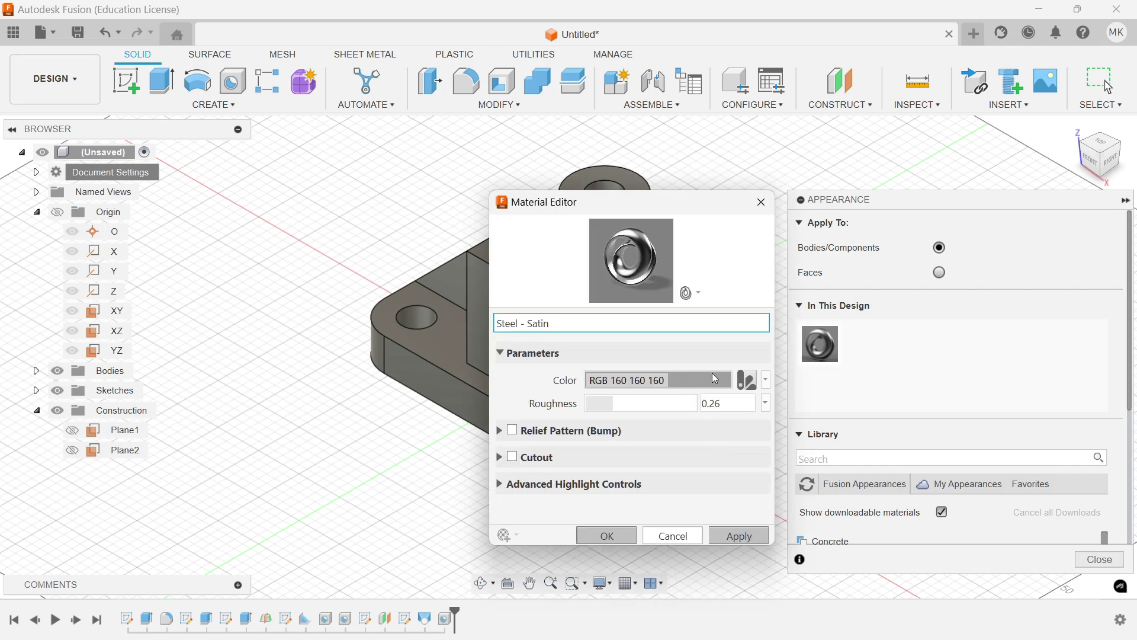
left_click(746, 382)
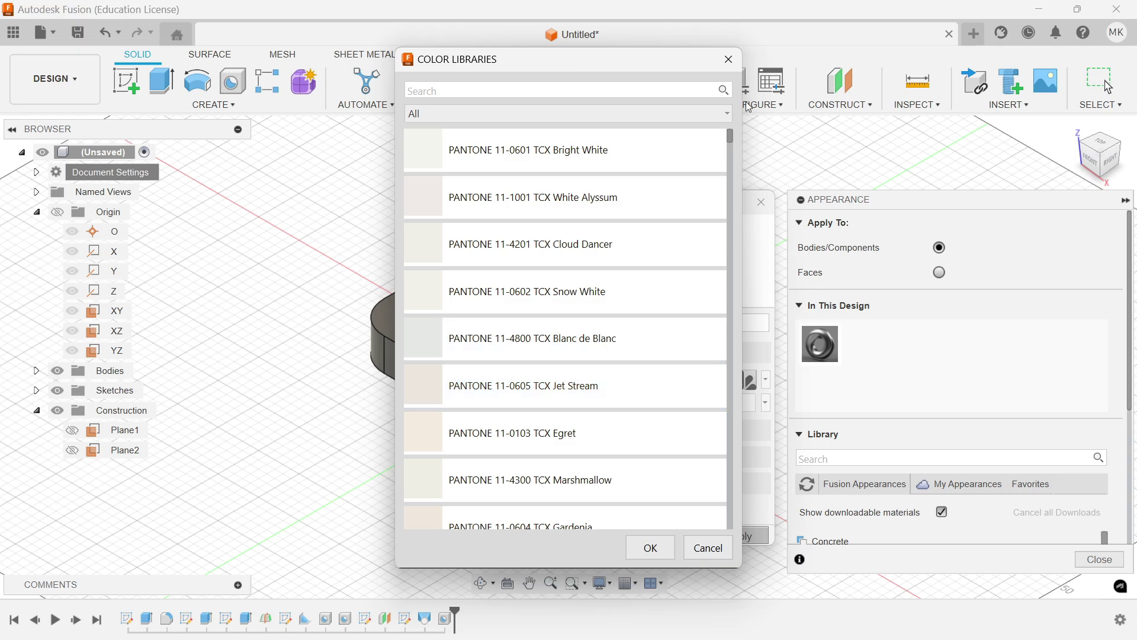
left_click(729, 60)
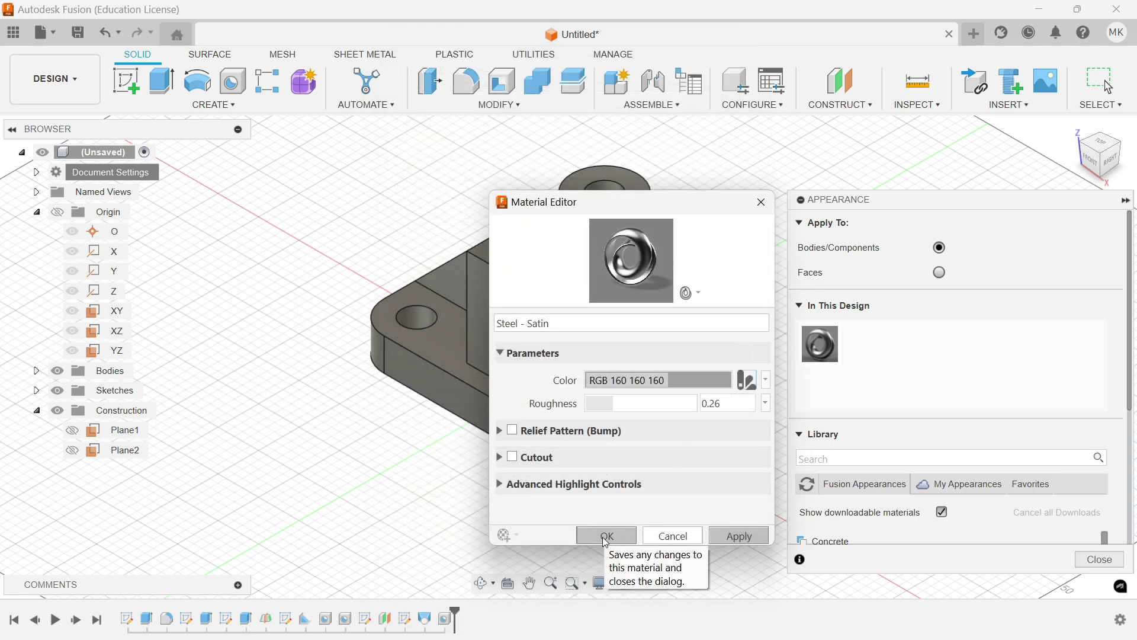
left_click(659, 536)
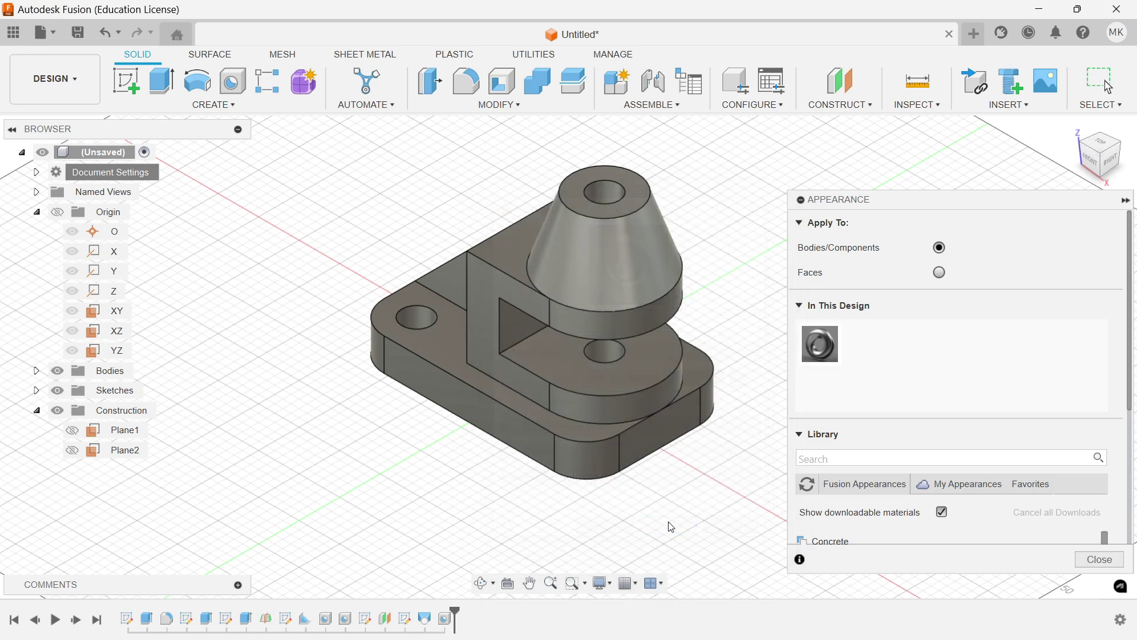
Recheck the basic color and roughness settings of Steel - Satin and view the My Appearances library.
double_click(821, 344)
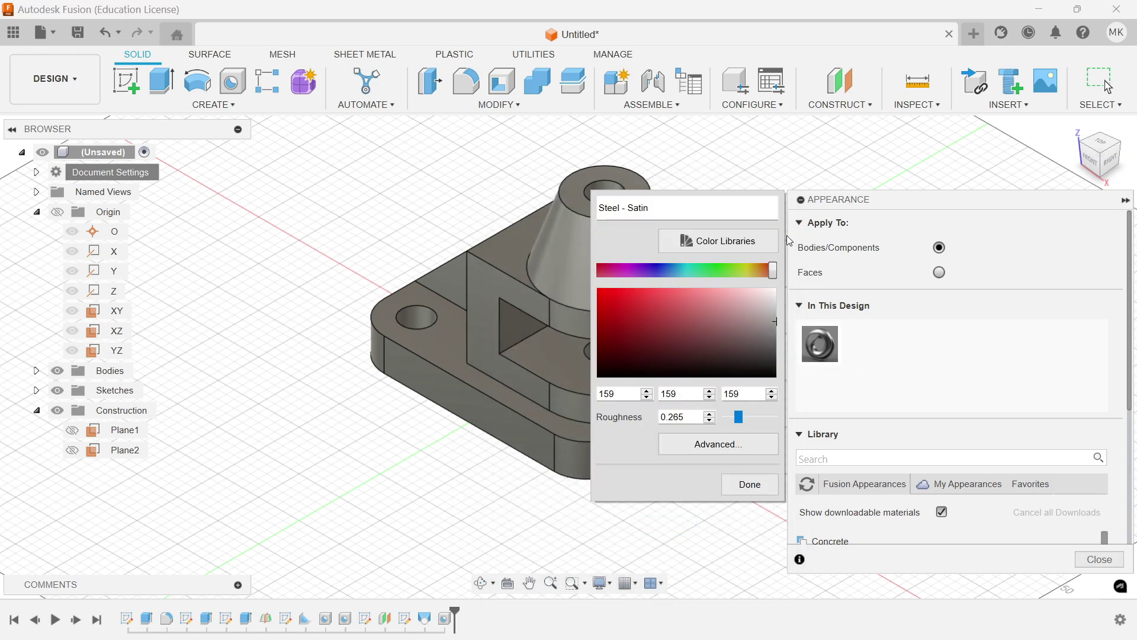
left_click(743, 484)
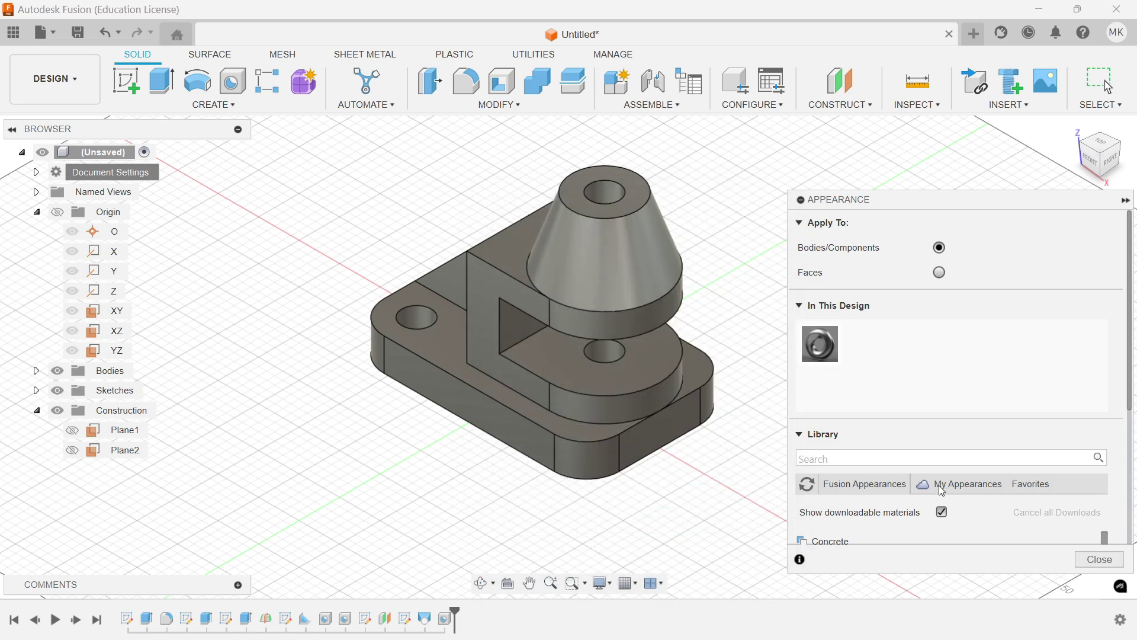
left_click(974, 486)
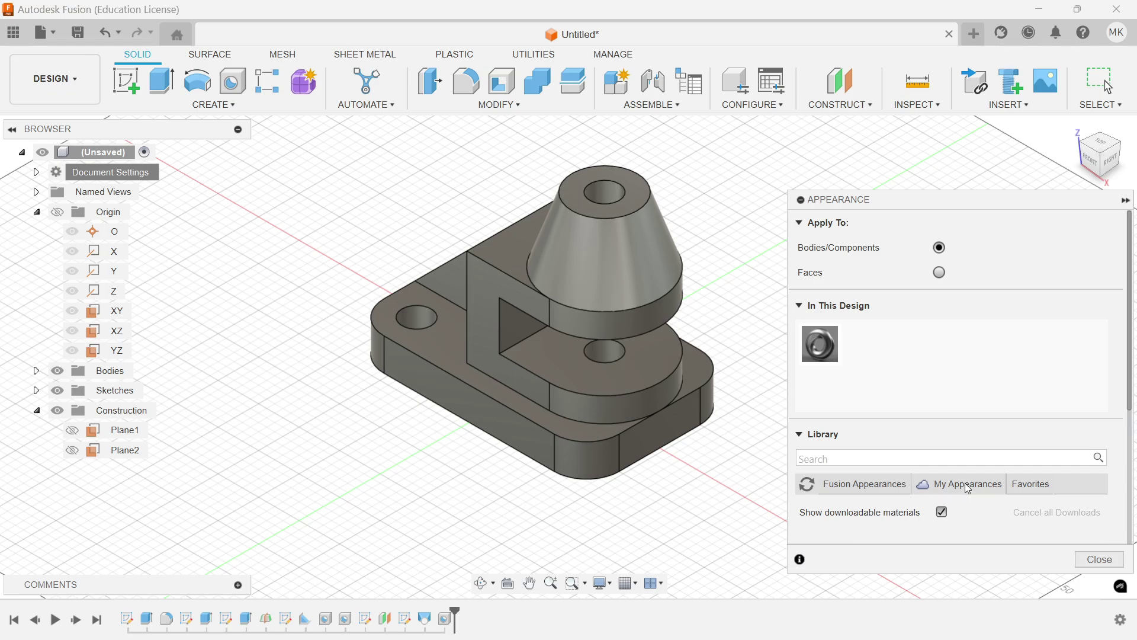
Switch the appearance library from My Appearances back to Fusion Appearances.
scroll(966, 480, "down", 3)
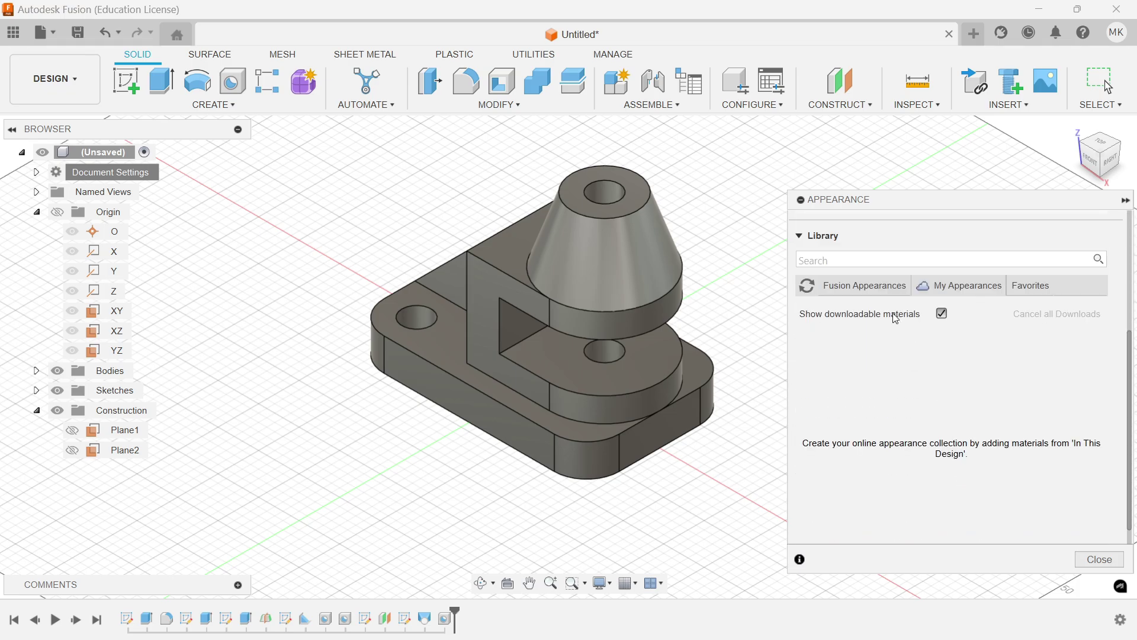
left_click(872, 292)
scroll(1030, 291, "up", 5)
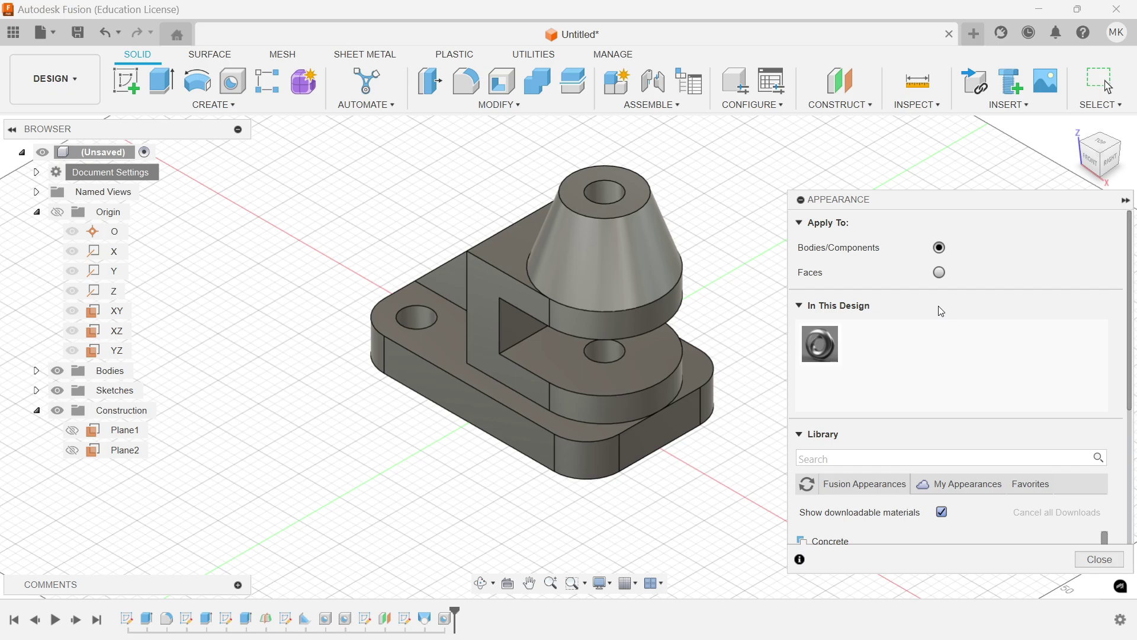
Recolor the part's Steel - Satin appearance to yellow with RGB 250, 250, 0 and finish editing appearances.
double_click(829, 346)
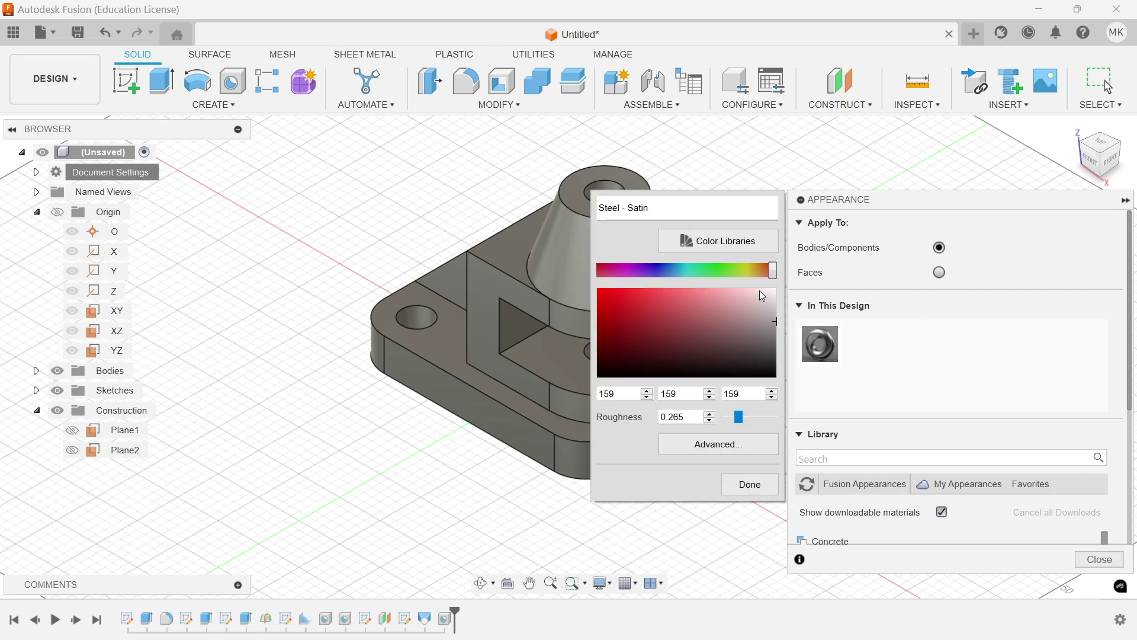
left_click_drag(750, 271, 739, 272)
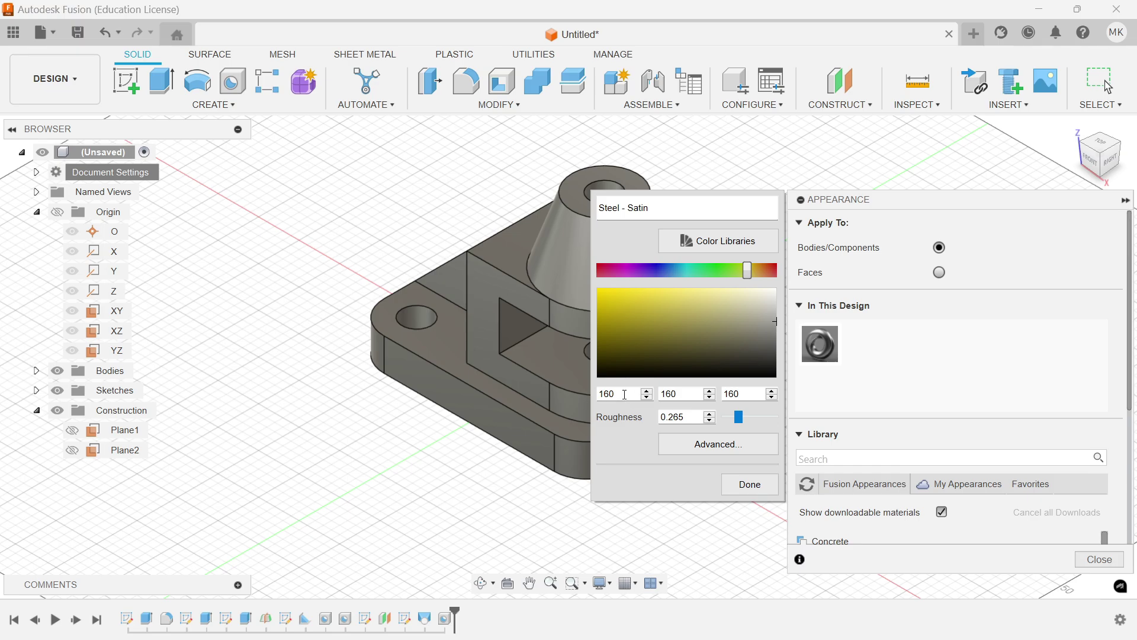
type("250")
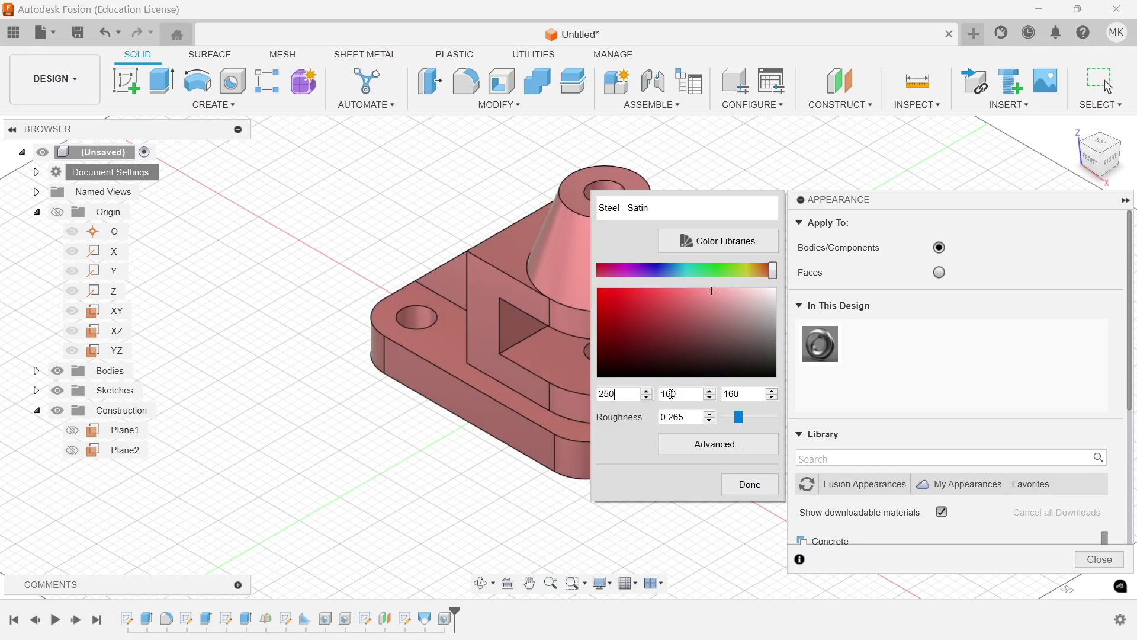
left_click_drag(679, 393, 661, 392)
type("250")
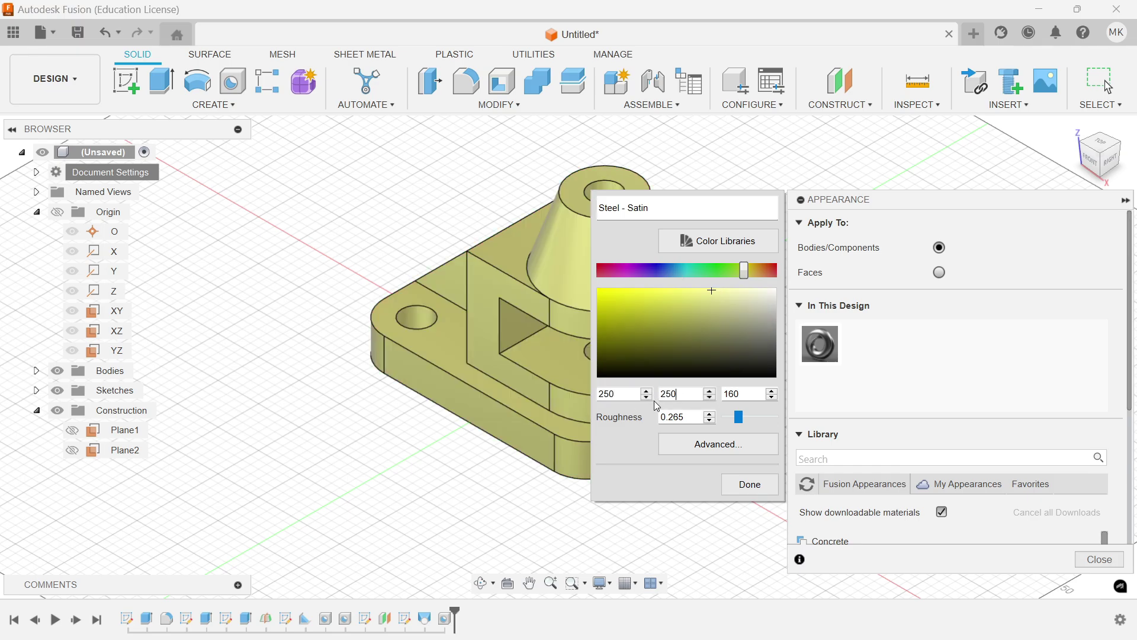
key("Tab")
type("0")
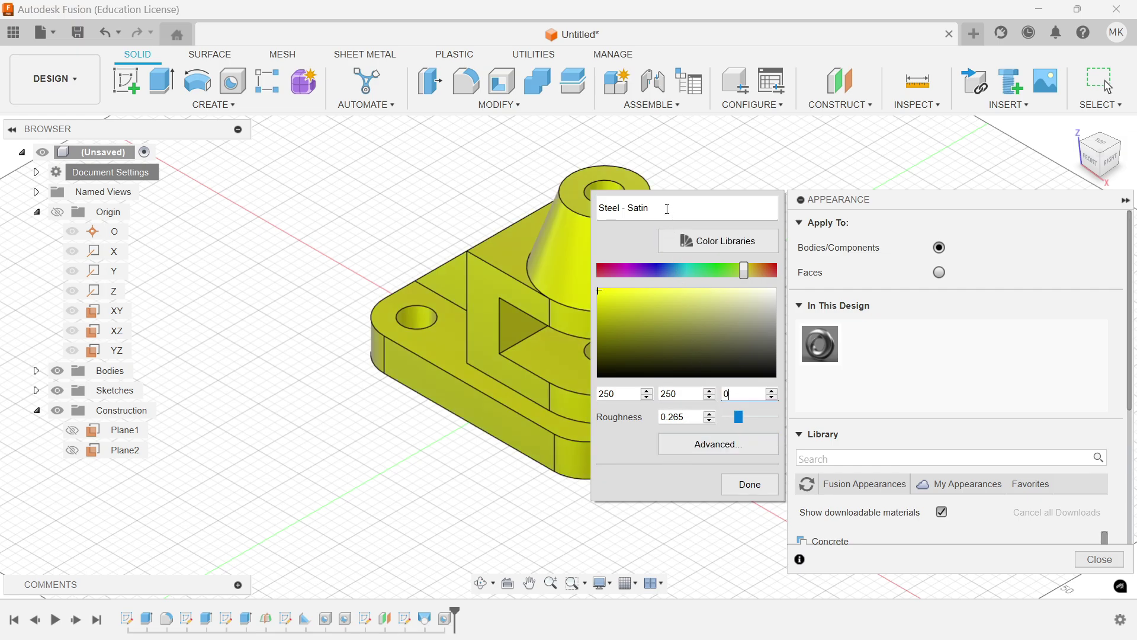
left_click(734, 489)
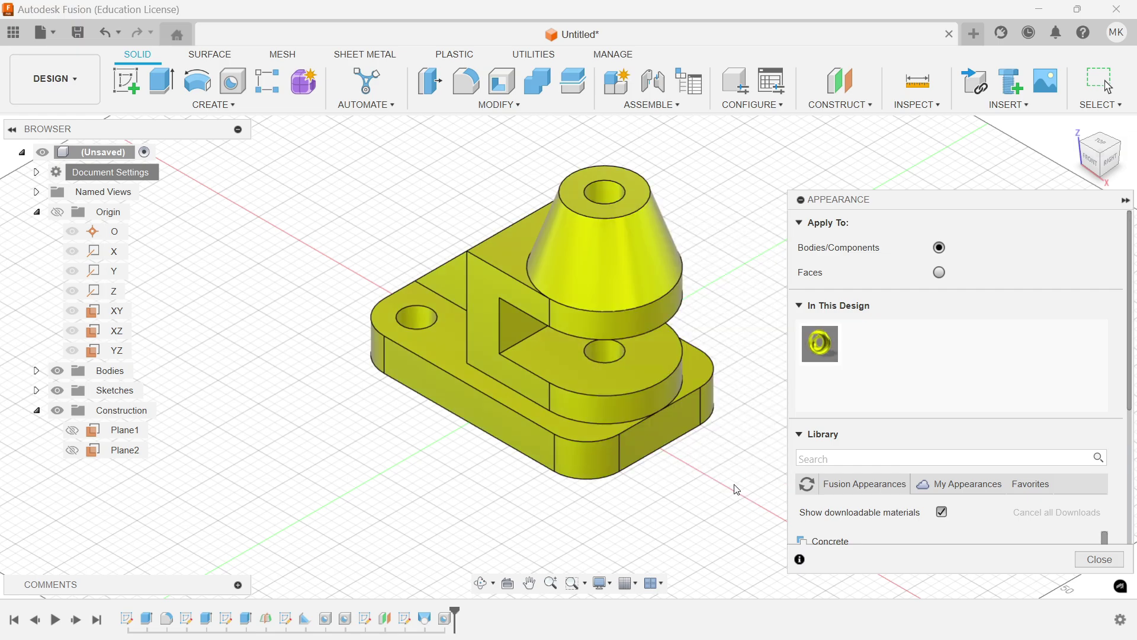
left_click(1096, 559)
scroll(542, 268, "up", 3)
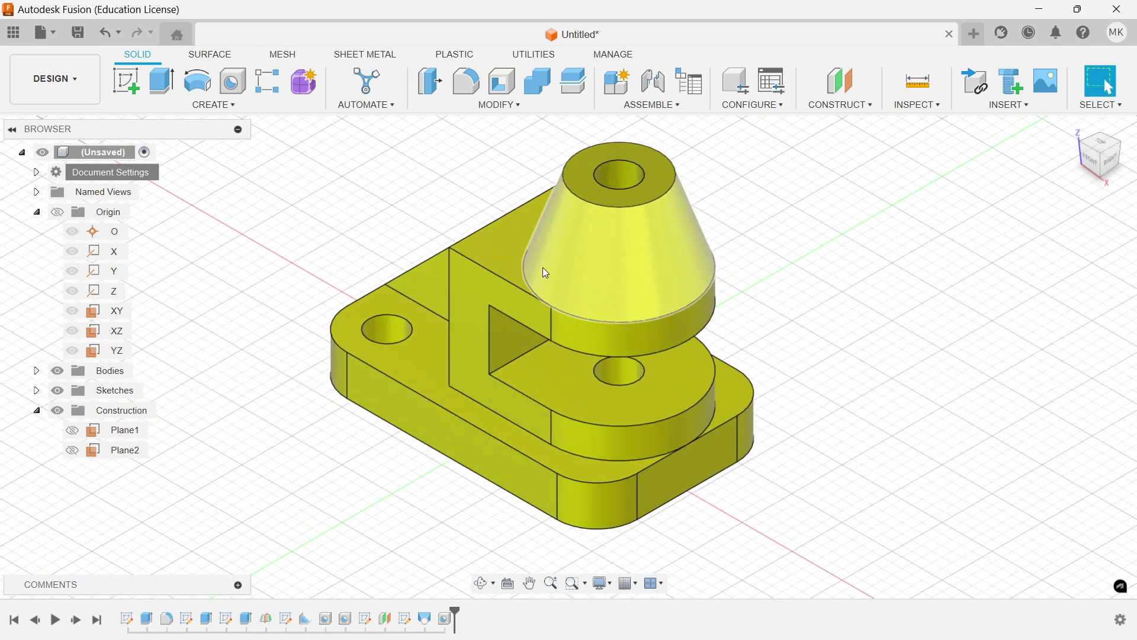